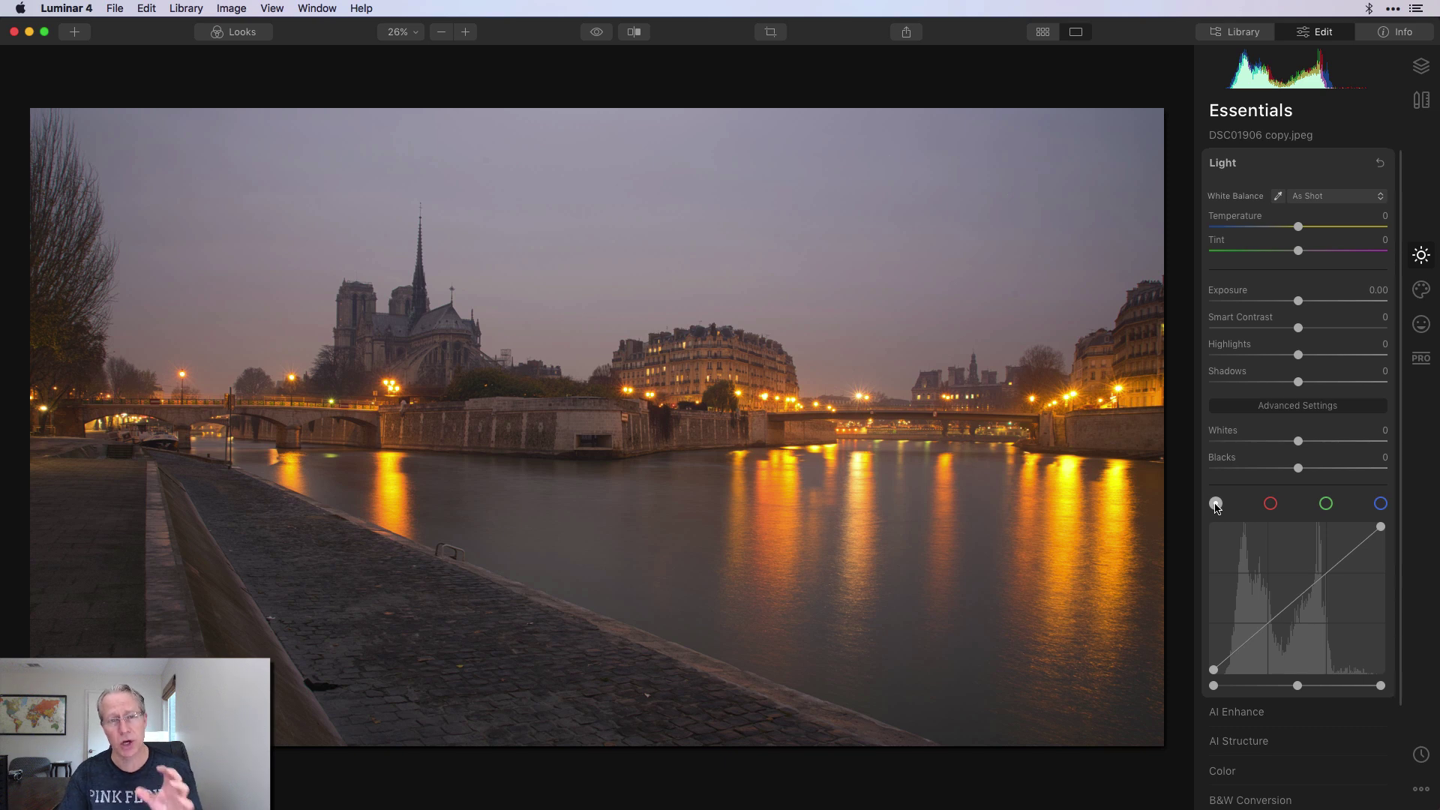
# View the red, green and blue channel curves in the Light tool's Advanced Settings, and return to the master curve
pyautogui.click(1271, 504)
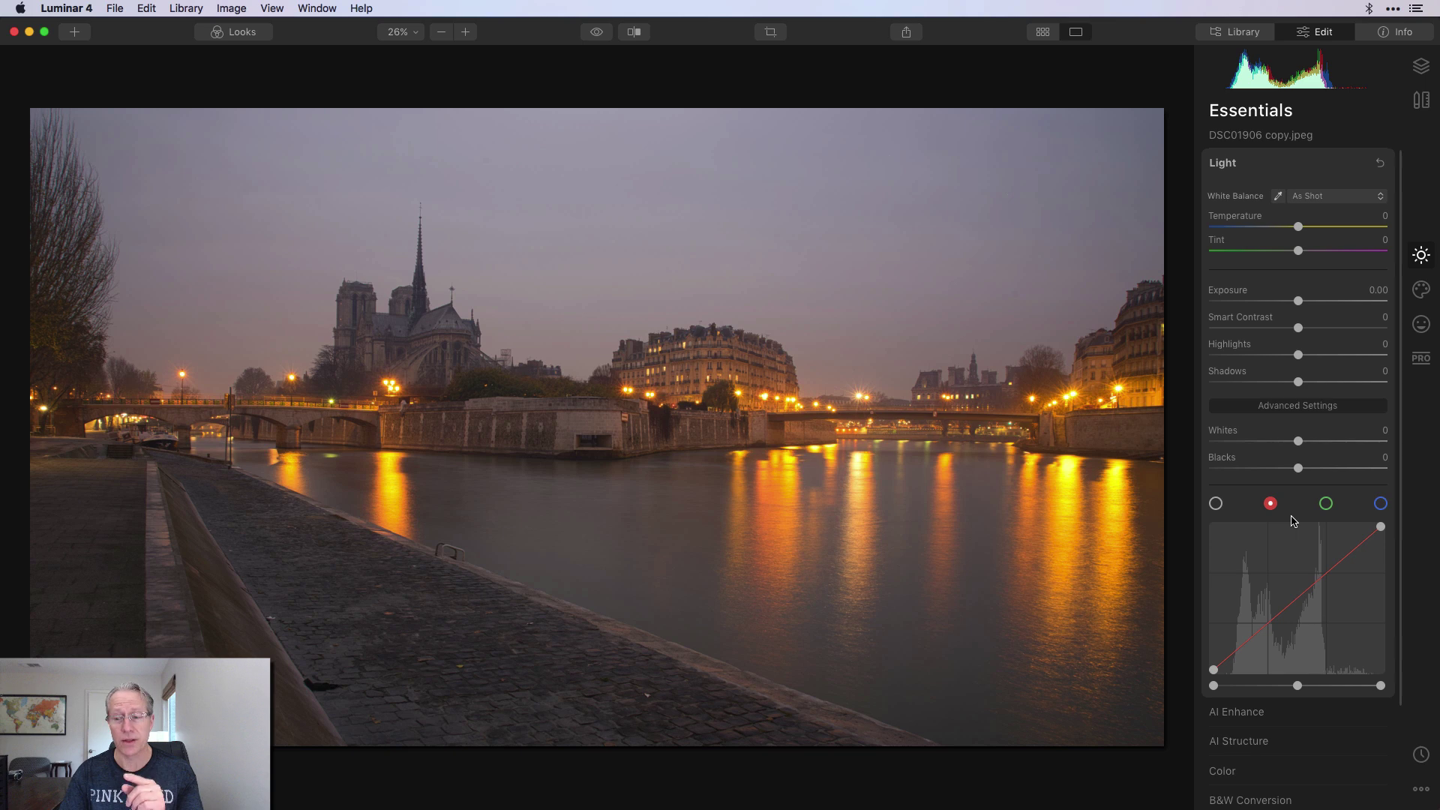
pyautogui.click(1326, 505)
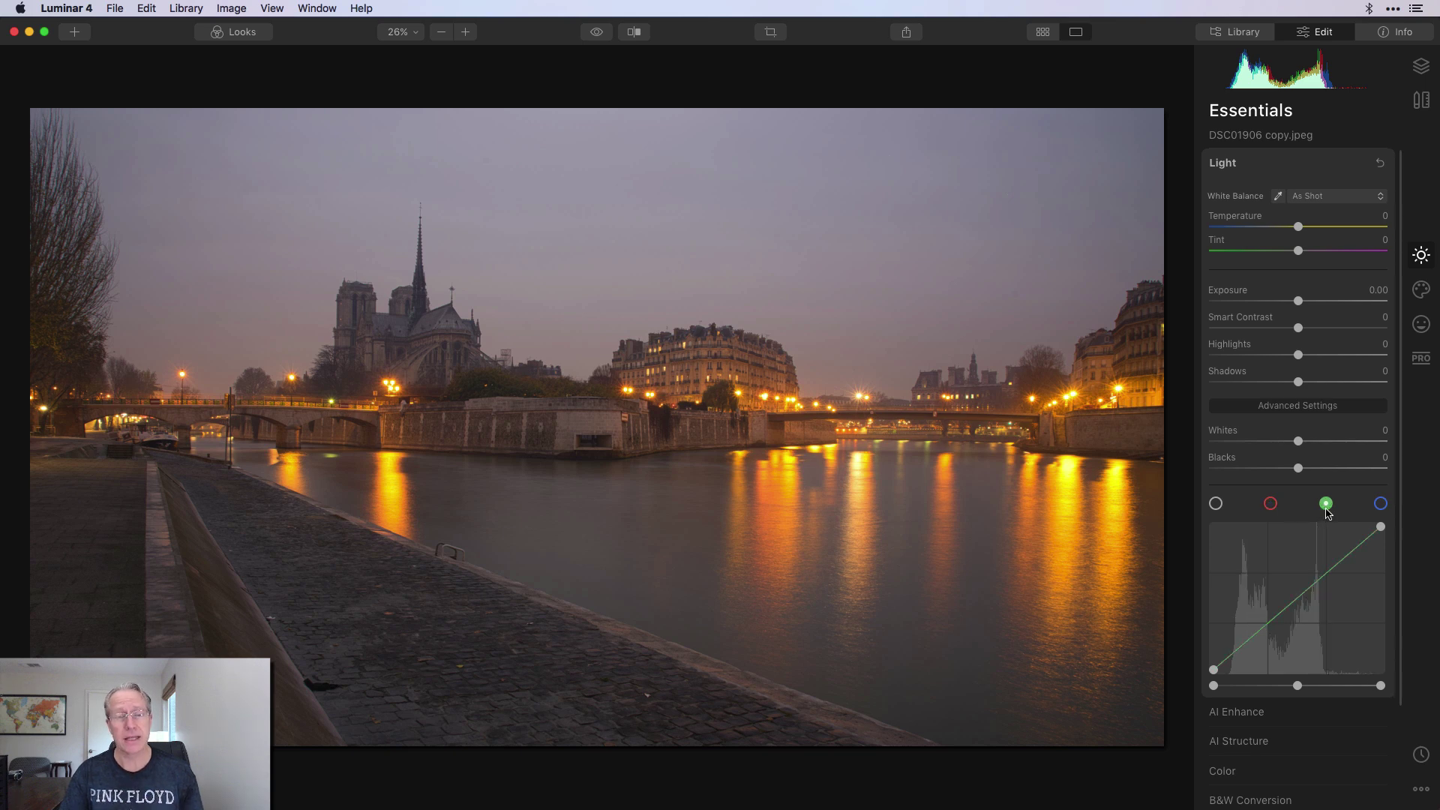
pyautogui.click(1382, 504)
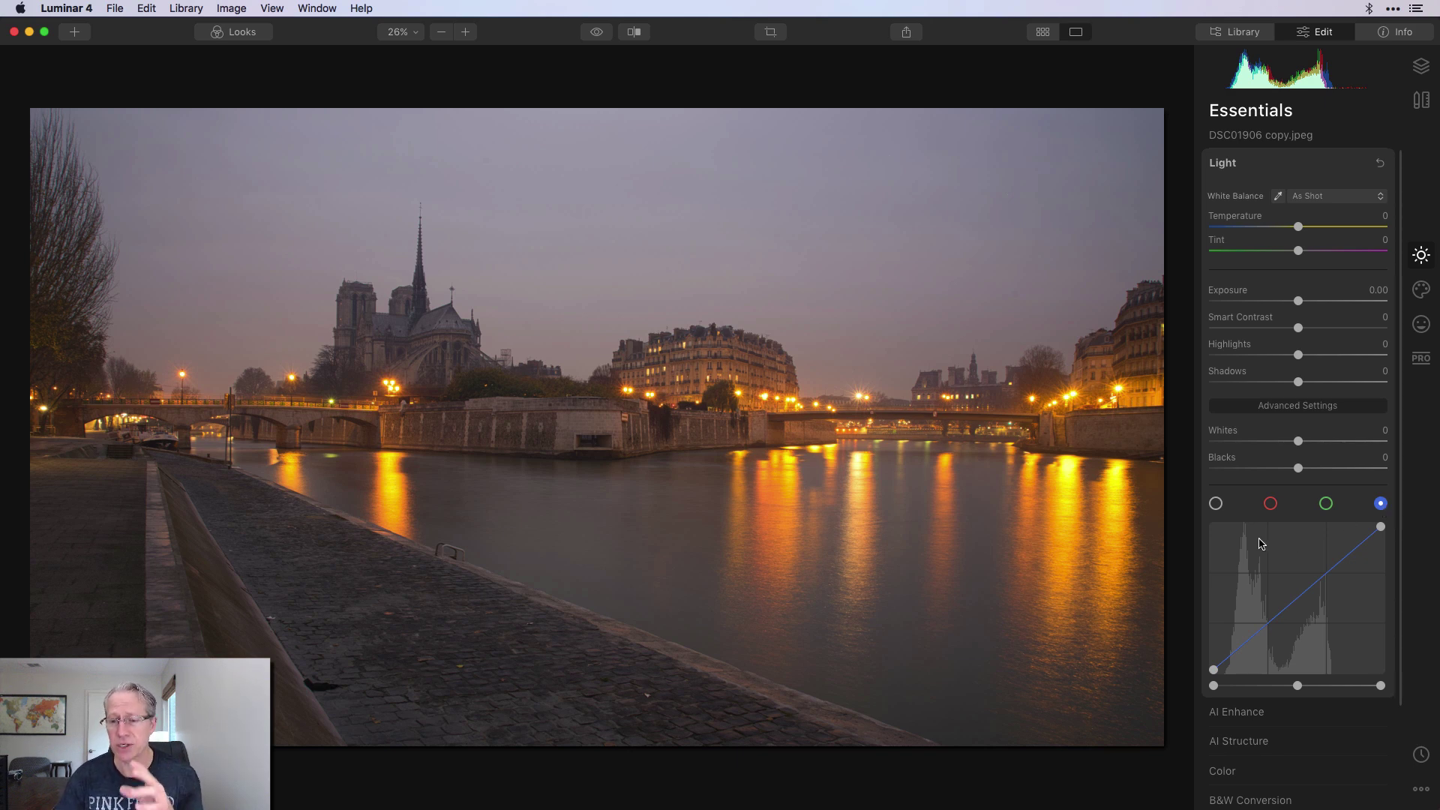
pyautogui.click(1216, 504)
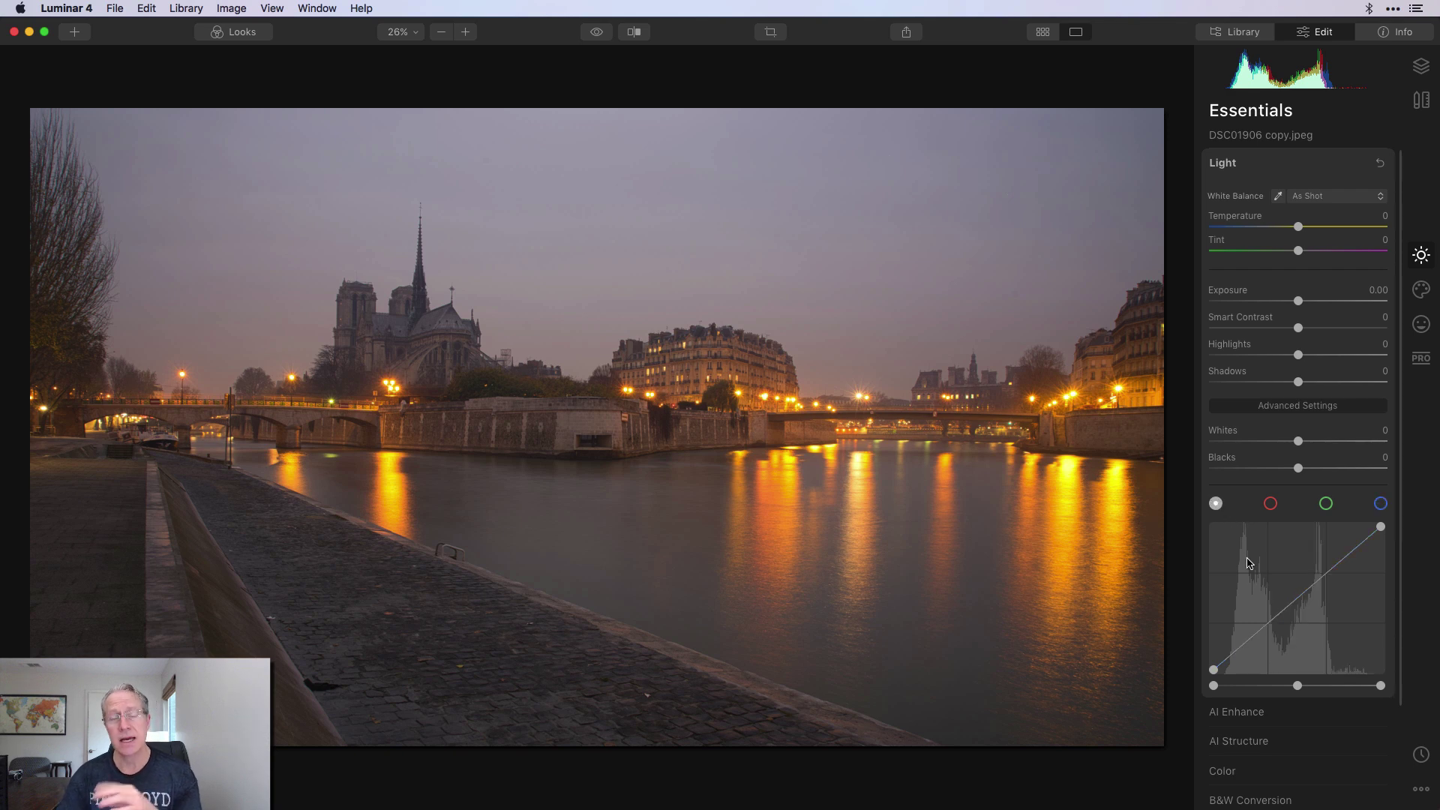
# Shape an S-curve on the master curve by raising a highlights point and lowering a shadows point
pyautogui.click(1327, 575)
pyautogui.click(1268, 626)
pyautogui.moveTo(1327, 572); pyautogui.dragTo(1323, 564)
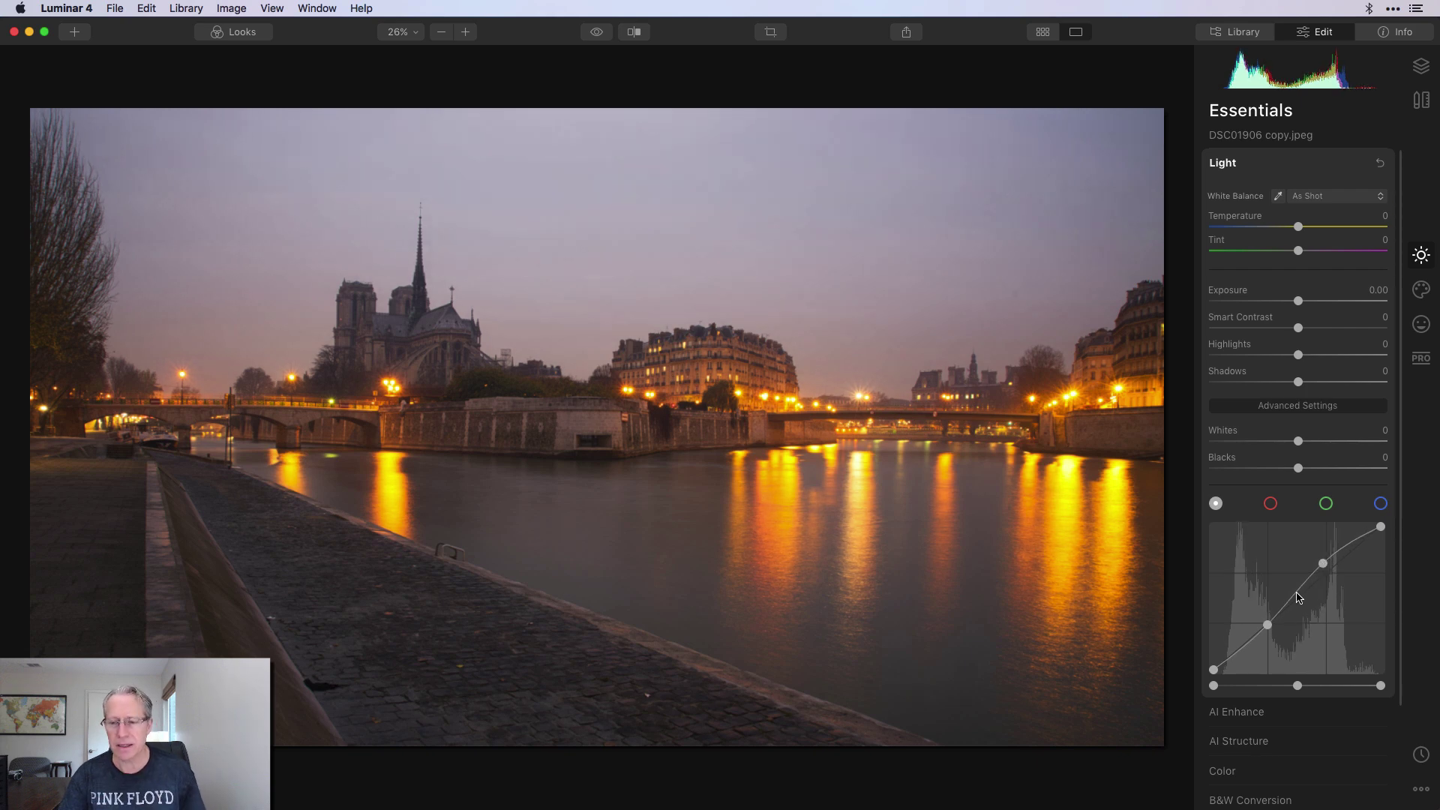
pyautogui.moveTo(1267, 626); pyautogui.dragTo(1275, 636)
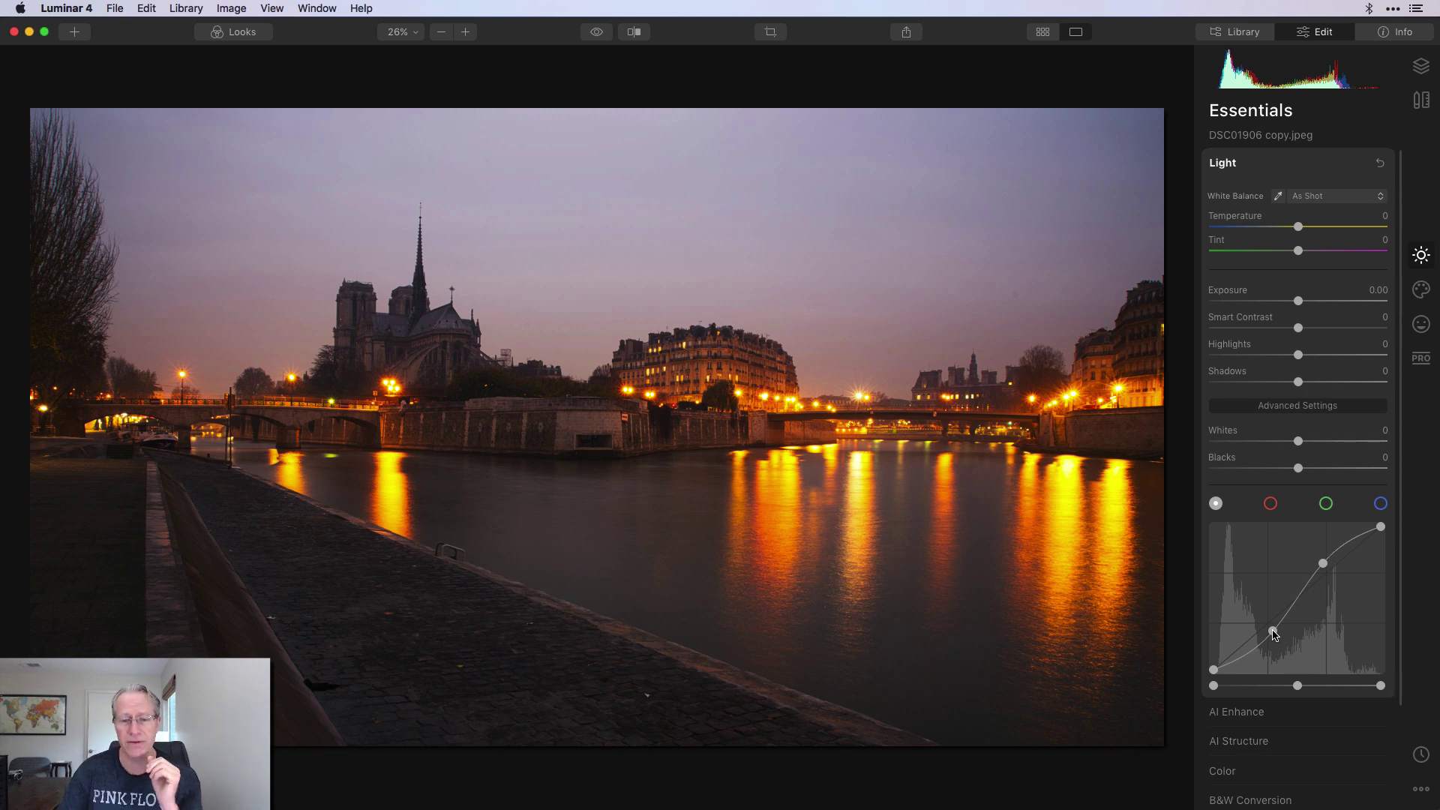
# Compare the edited photo with its original, and reset the Light adjustments
pyautogui.click(595, 34)
pyautogui.click(595, 35)
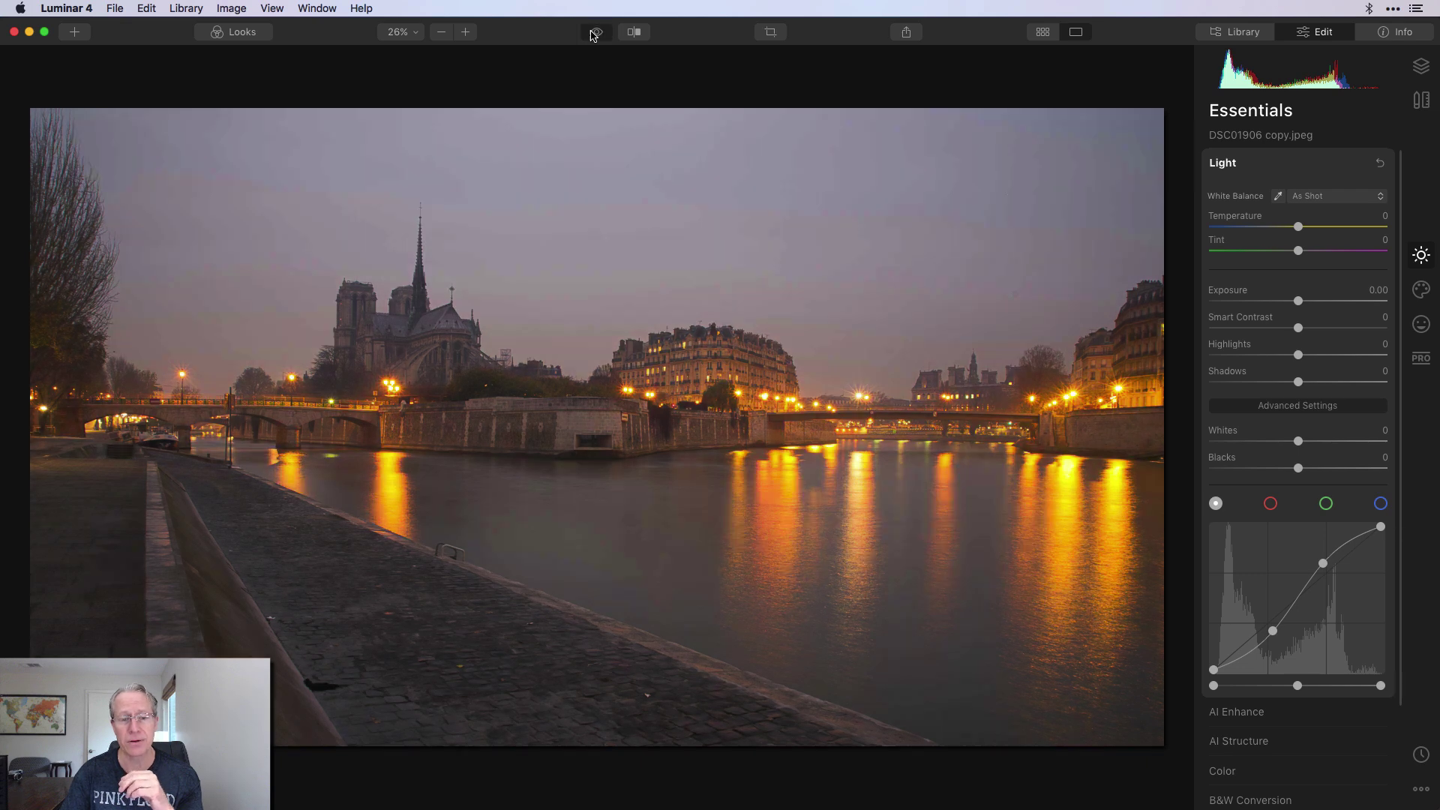
pyautogui.click(595, 35)
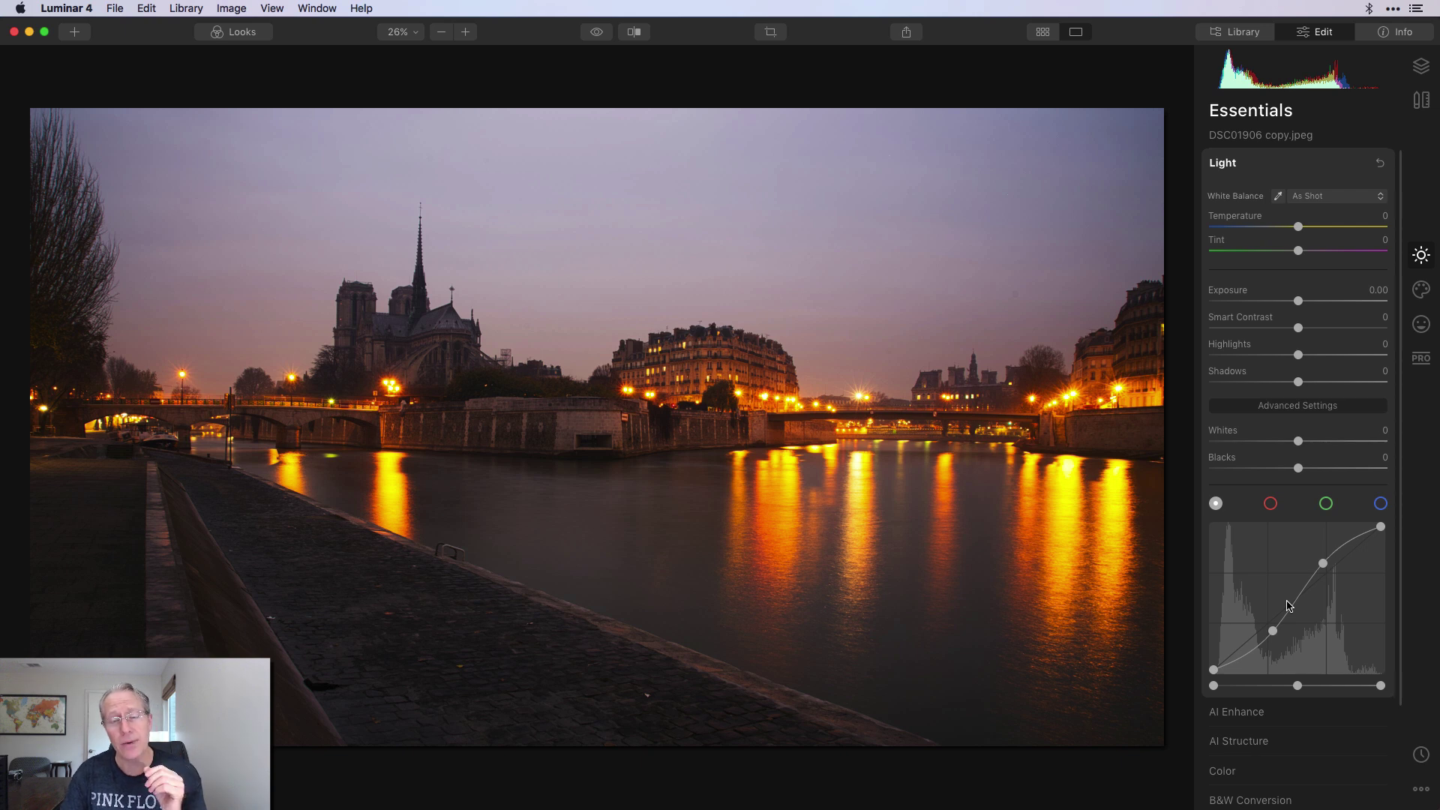
pyautogui.click(1379, 164)
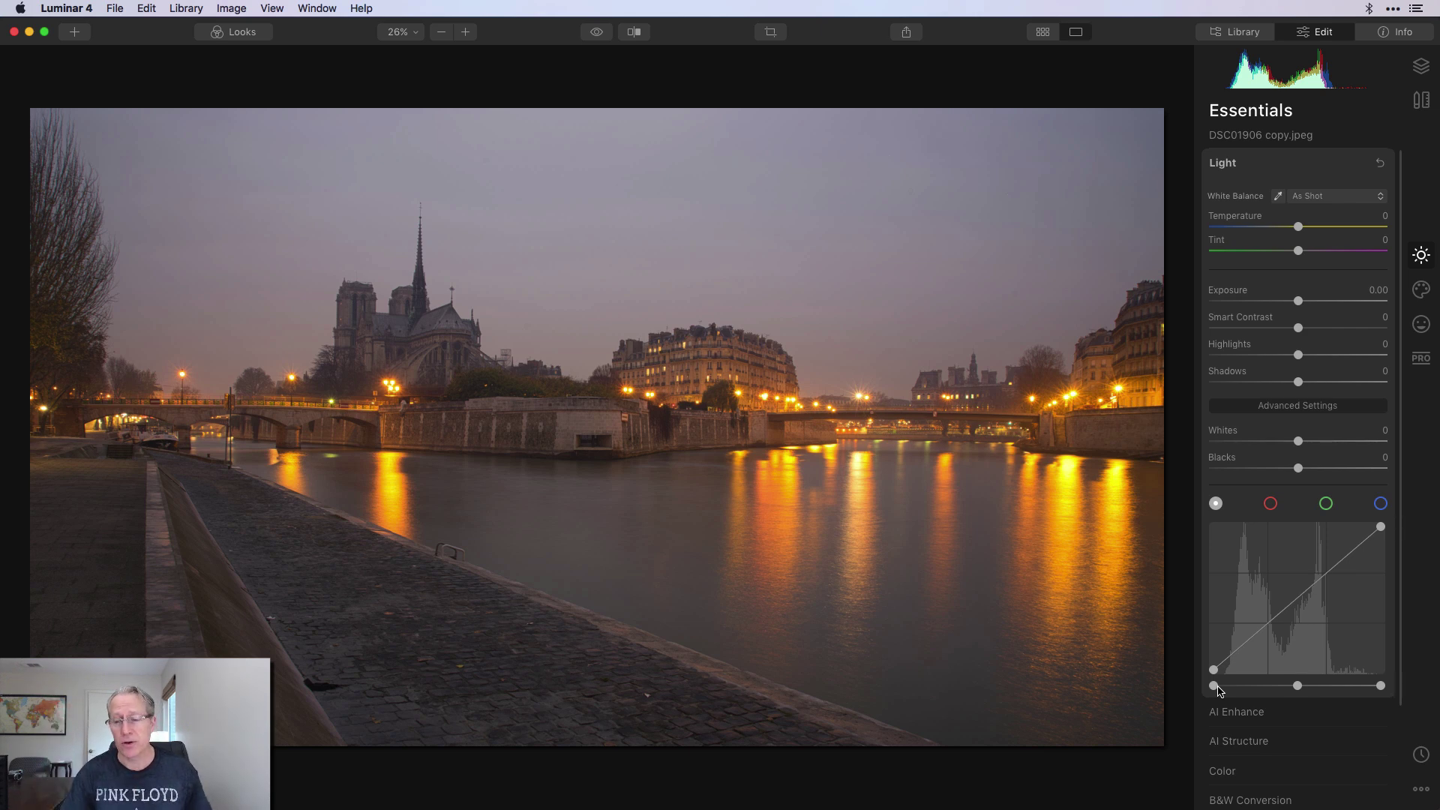
# Try shifting the master curve's black and white endpoints and its black-point slider
pyautogui.moveTo(1213, 669)
pyautogui.mouseDown()
pyautogui.moveTo(1270, 662)
pyautogui.moveTo(1215, 660)
pyautogui.moveTo(1204, 621)
pyautogui.moveTo(1234, 675)
pyautogui.moveTo(1259, 680)
pyautogui.moveTo(1226, 667)
pyautogui.moveTo(1213, 629)
pyautogui.moveTo(1208, 671)
pyautogui.mouseUp()
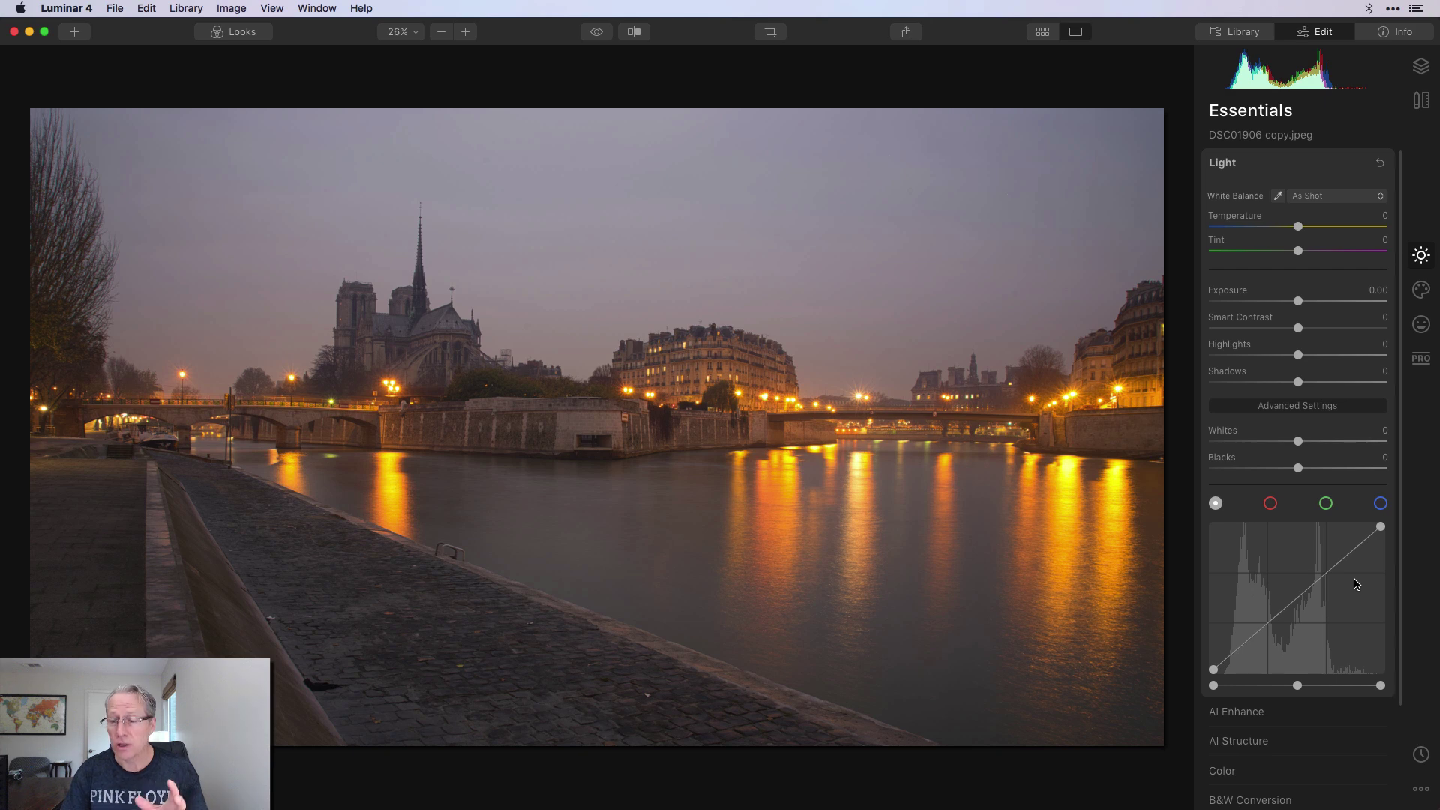
pyautogui.moveTo(1380, 527)
pyautogui.mouseDown()
pyautogui.moveTo(1362, 526)
pyautogui.moveTo(1373, 574)
pyautogui.moveTo(1381, 526)
pyautogui.mouseUp()
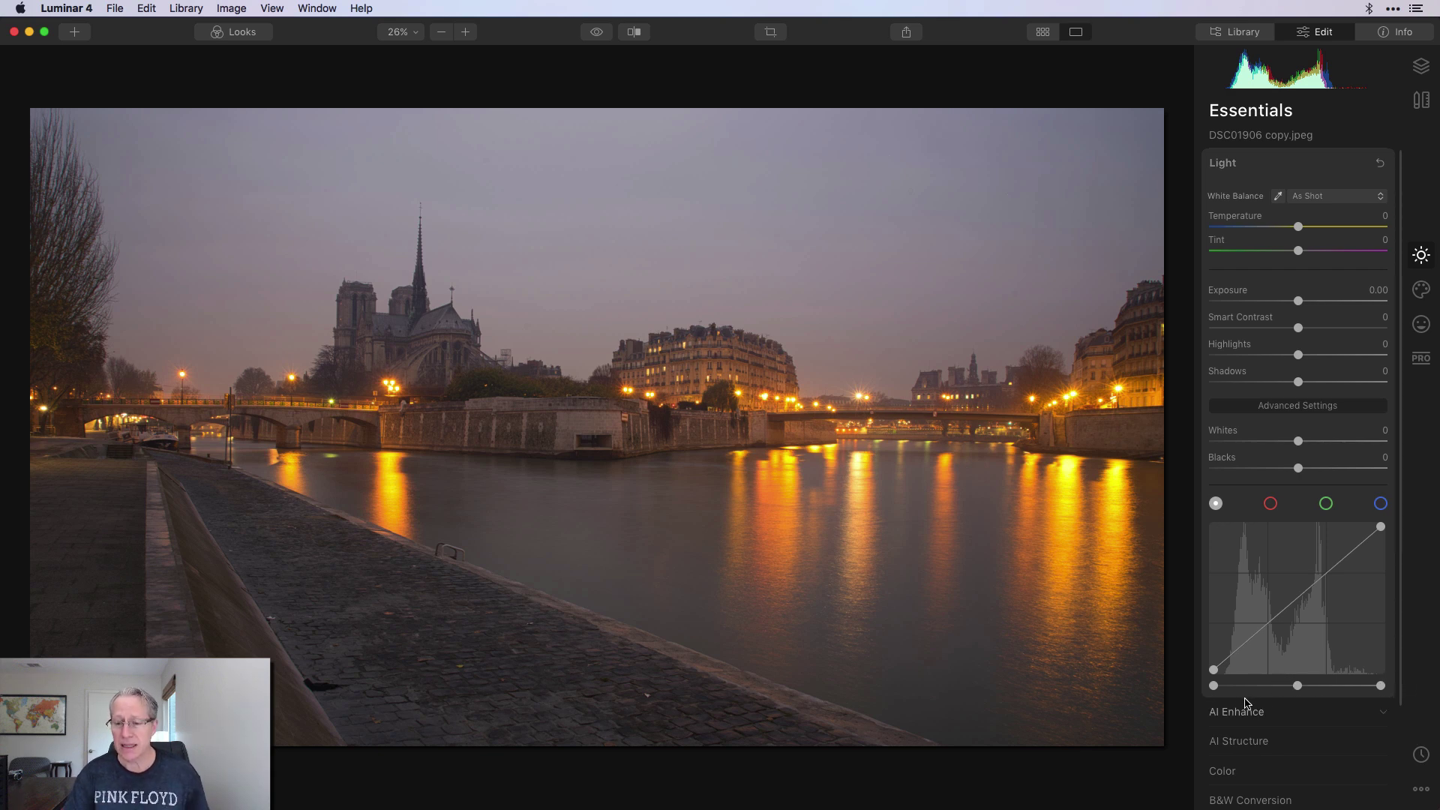
pyautogui.moveTo(1215, 688)
pyautogui.mouseDown()
pyautogui.moveTo(1238, 690)
pyautogui.moveTo(1213, 689)
pyautogui.mouseUp()
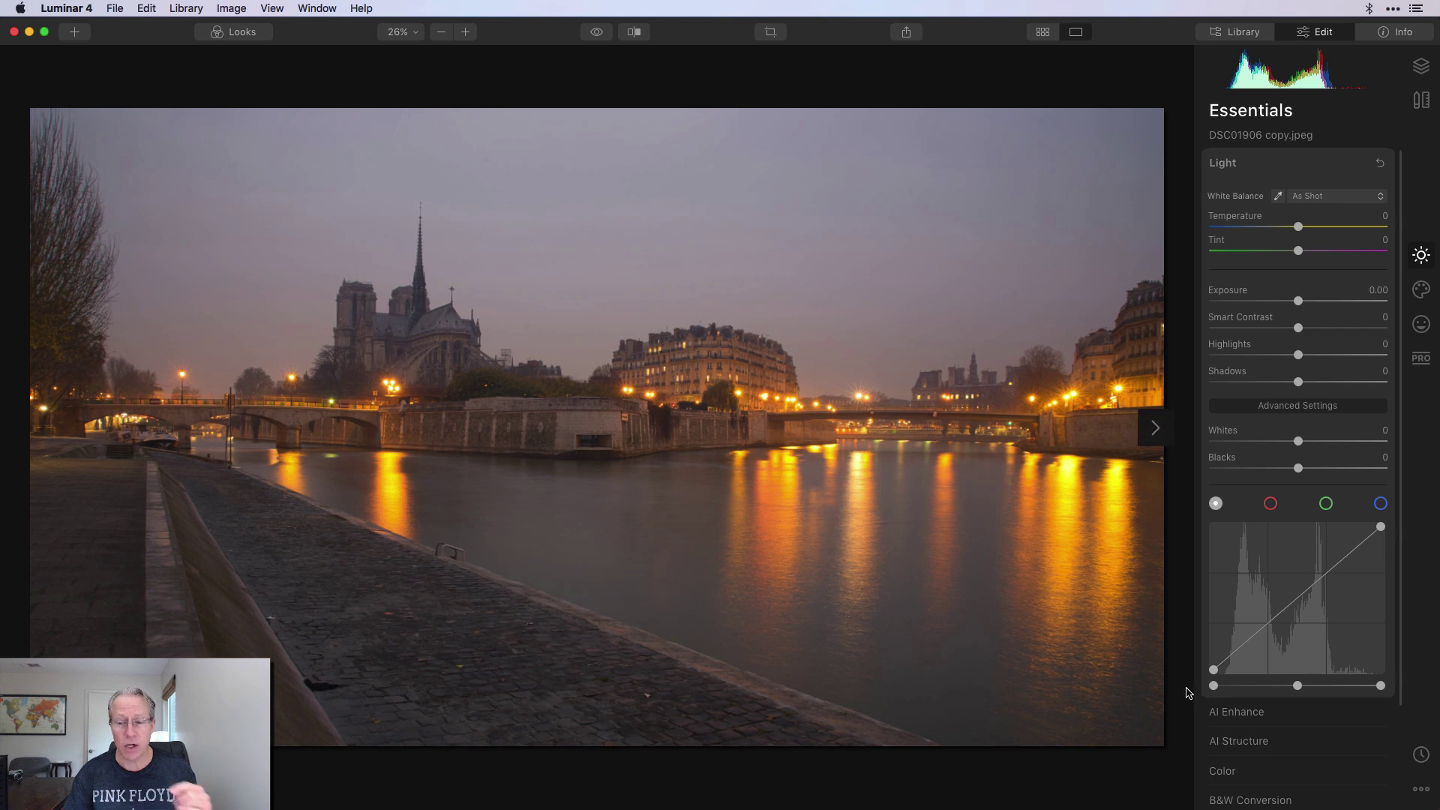
pyautogui.moveTo(1214, 670)
pyautogui.mouseDown()
pyautogui.moveTo(1215, 637)
pyautogui.moveTo(1214, 669)
pyautogui.mouseUp()
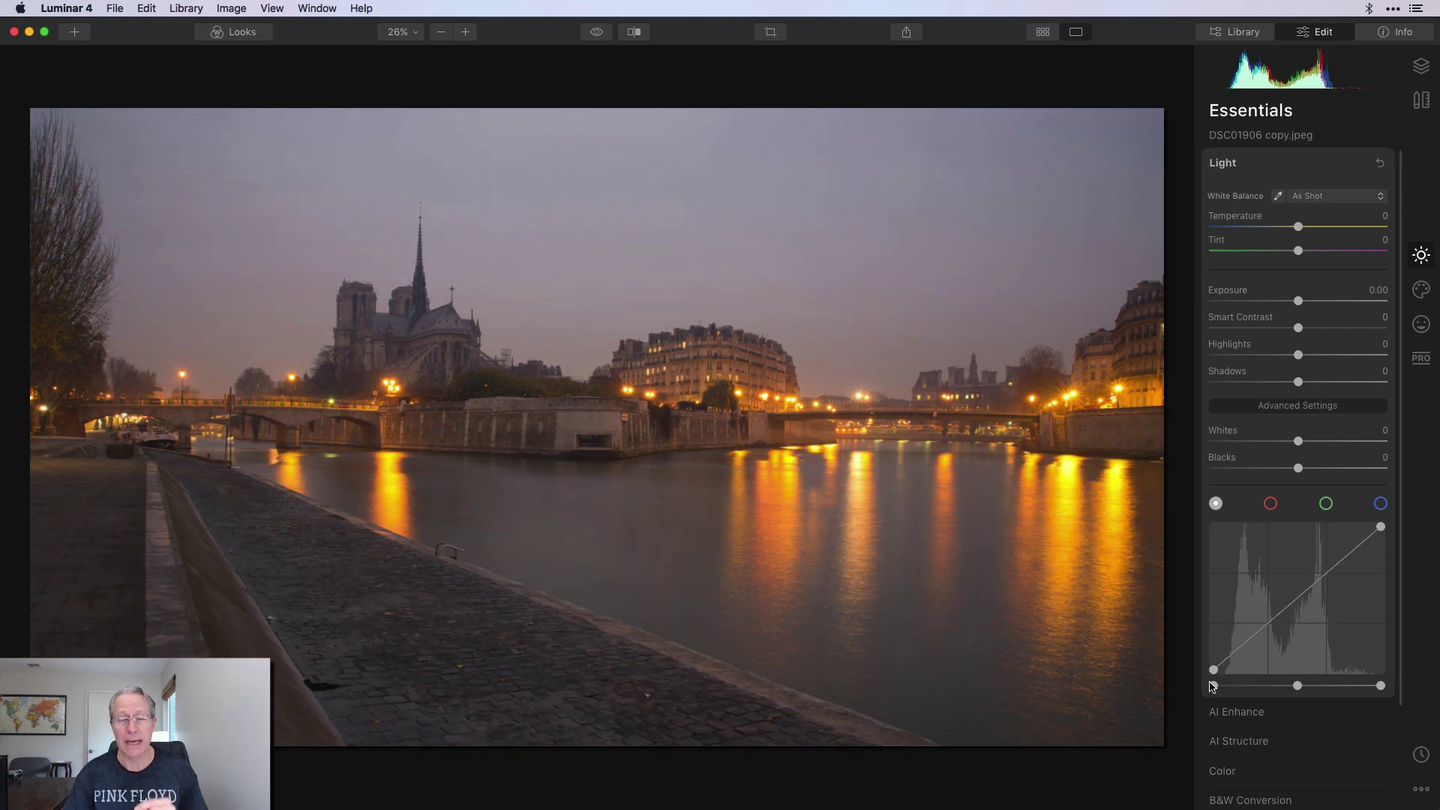
# Try brightening the midtones with the curve's middle slider and with a raised center point, clearing each adjustment
pyautogui.moveTo(1298, 689)
pyautogui.mouseDown()
pyautogui.moveTo(1328, 686)
pyautogui.moveTo(1263, 686)
pyautogui.moveTo(1280, 691)
pyautogui.mouseUp()
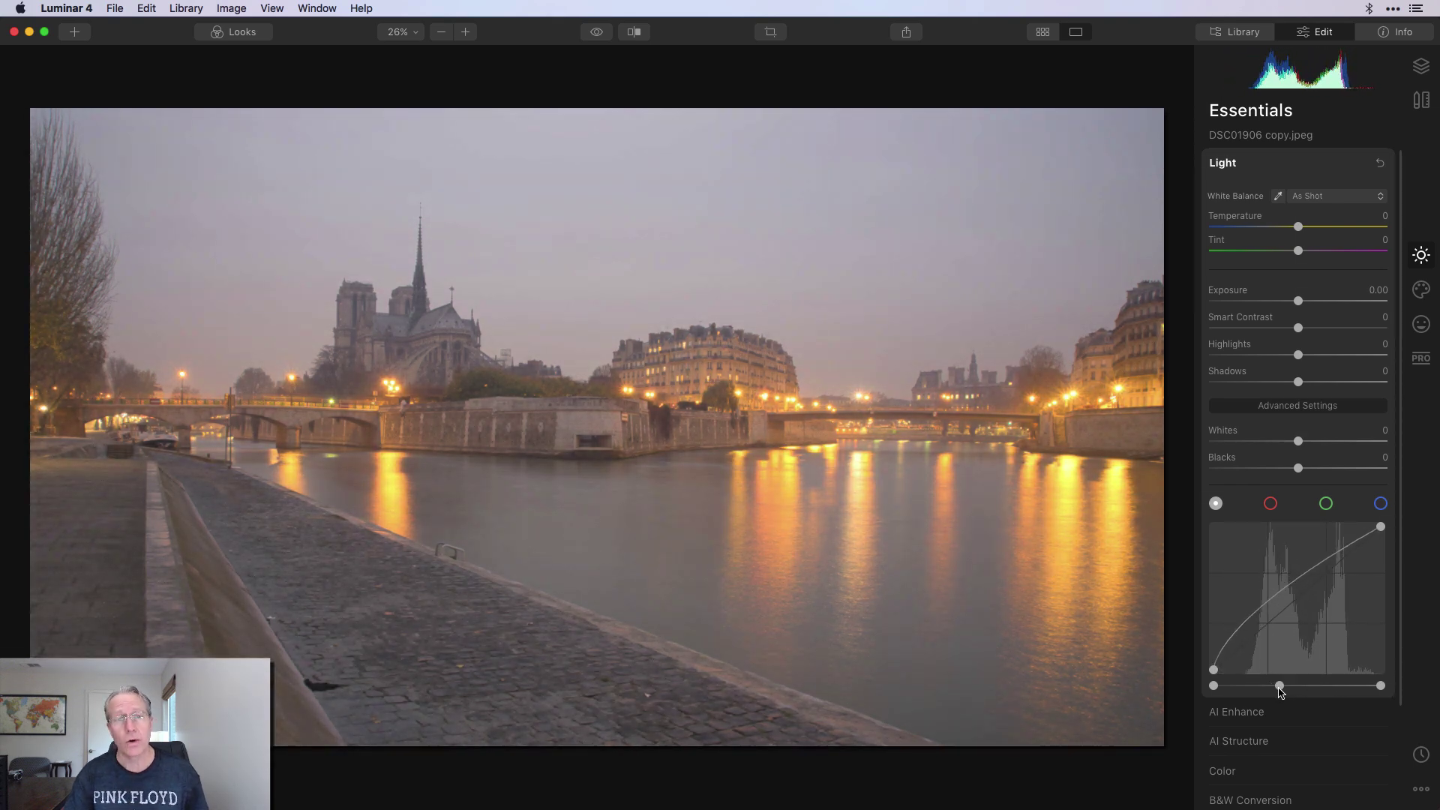
pyautogui.click(1379, 163)
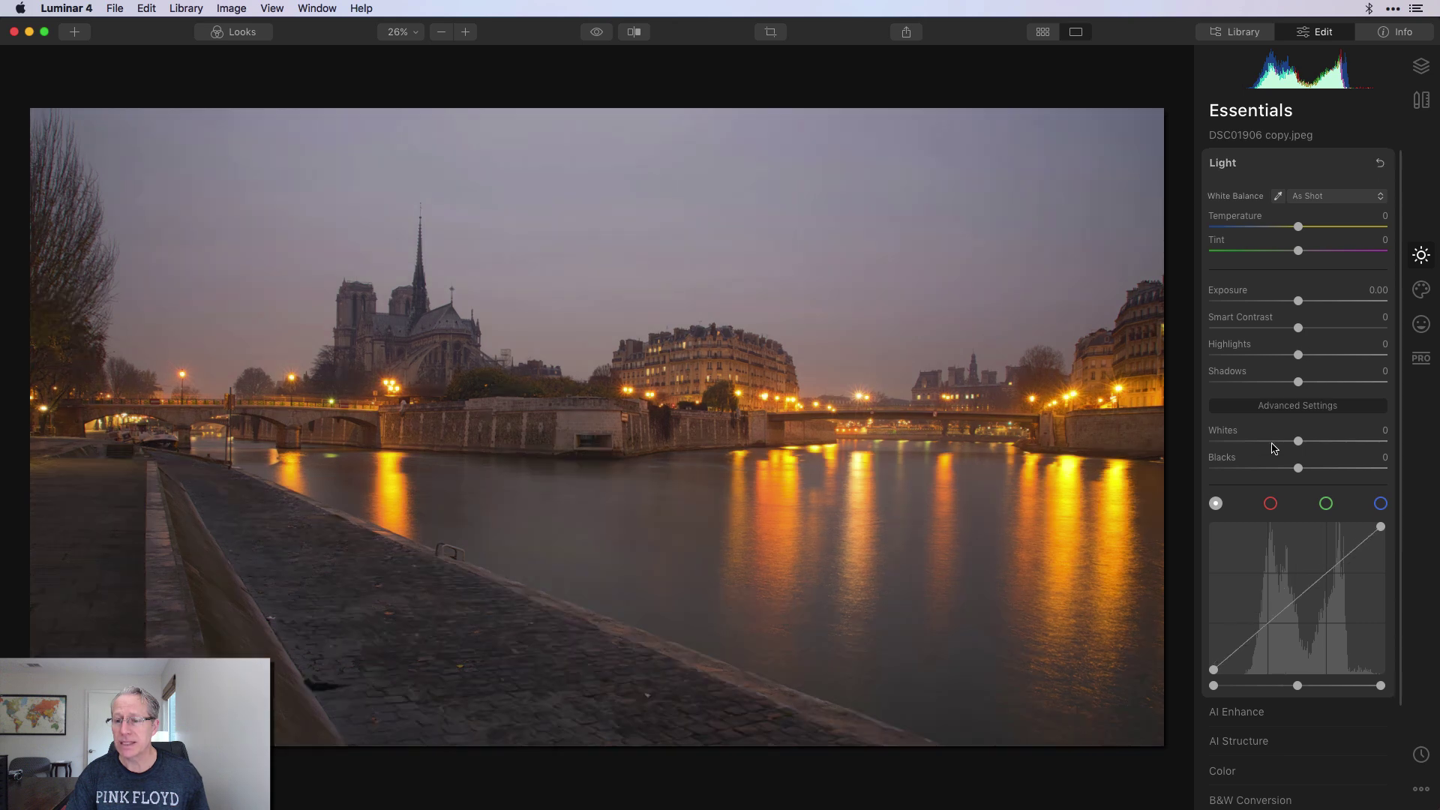
pyautogui.click(1296, 603)
pyautogui.moveTo(1297, 604)
pyautogui.mouseDown()
pyautogui.moveTo(1312, 617)
pyautogui.moveTo(1291, 595)
pyautogui.mouseUp()
pyautogui.doubleClick(1291, 595)
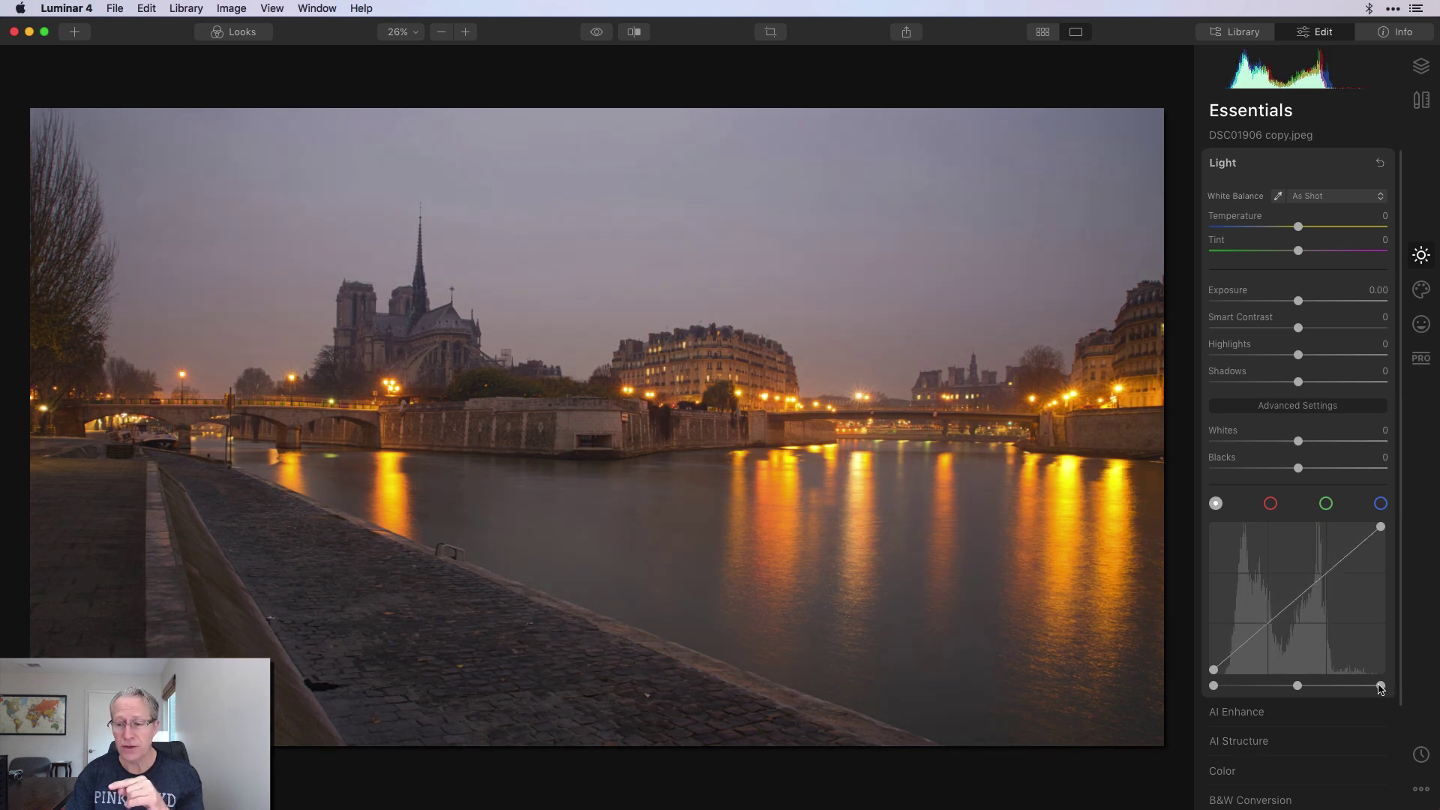
# Try moving the white point with its slider below the curve and with the curve's upper endpoint
pyautogui.moveTo(1380, 689)
pyautogui.mouseDown()
pyautogui.moveTo(1354, 686)
pyautogui.moveTo(1381, 686)
pyautogui.mouseUp()
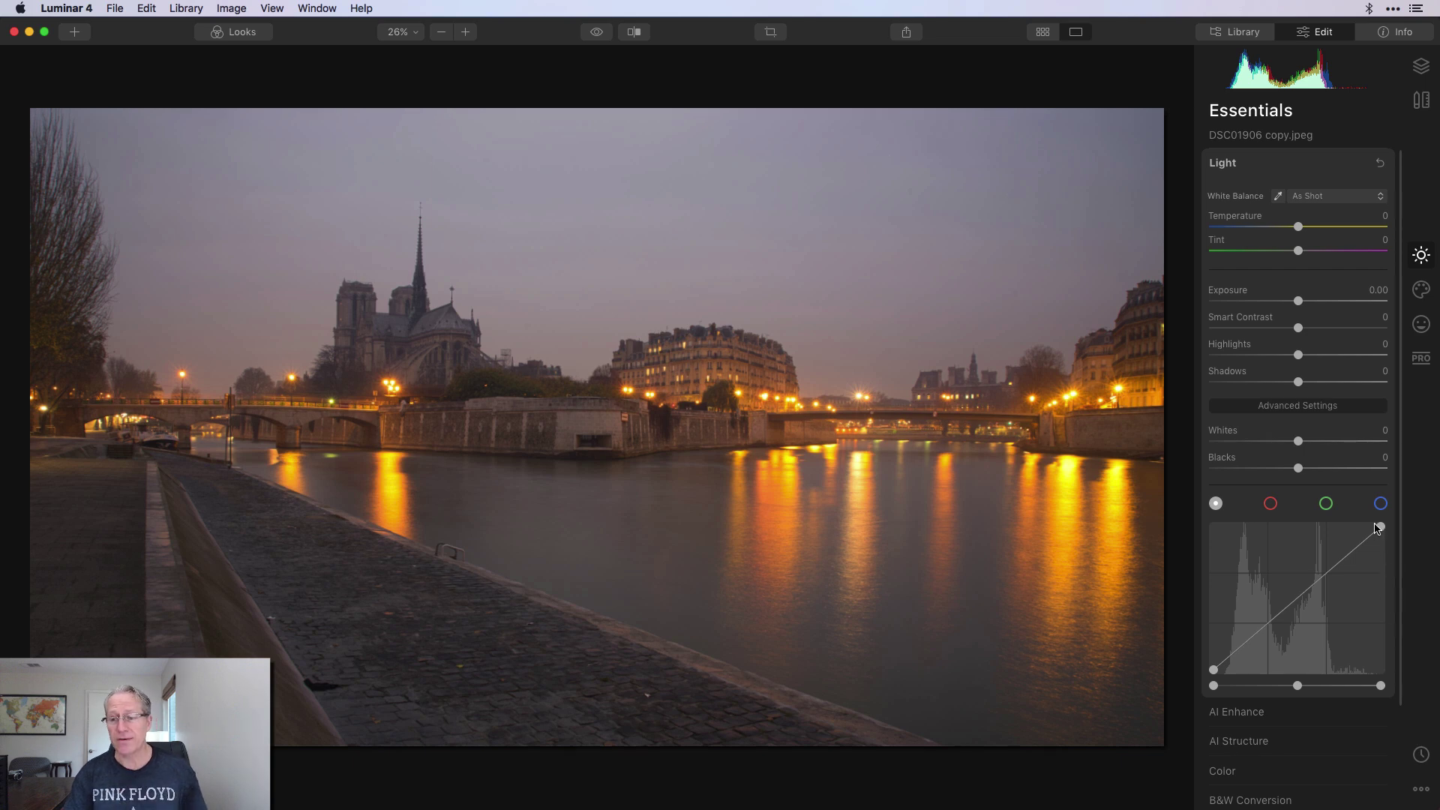
pyautogui.moveTo(1378, 528)
pyautogui.mouseDown()
pyautogui.moveTo(1382, 551)
pyautogui.moveTo(1386, 523)
pyautogui.mouseUp()
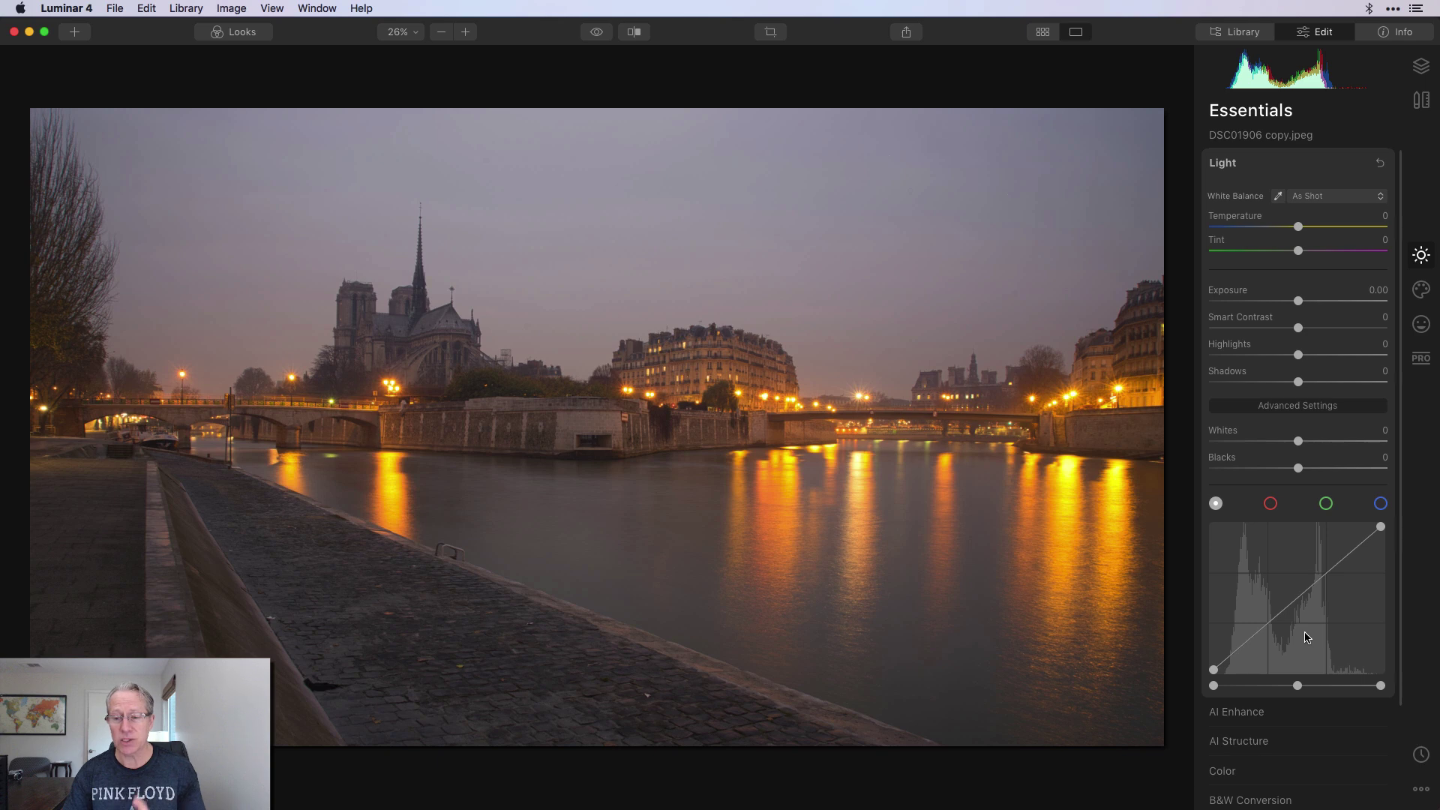
# Add a highlights point and a shadows point to the master curve, and move the black-point slider slightly inward
pyautogui.click(1328, 573)
pyautogui.click(1267, 626)
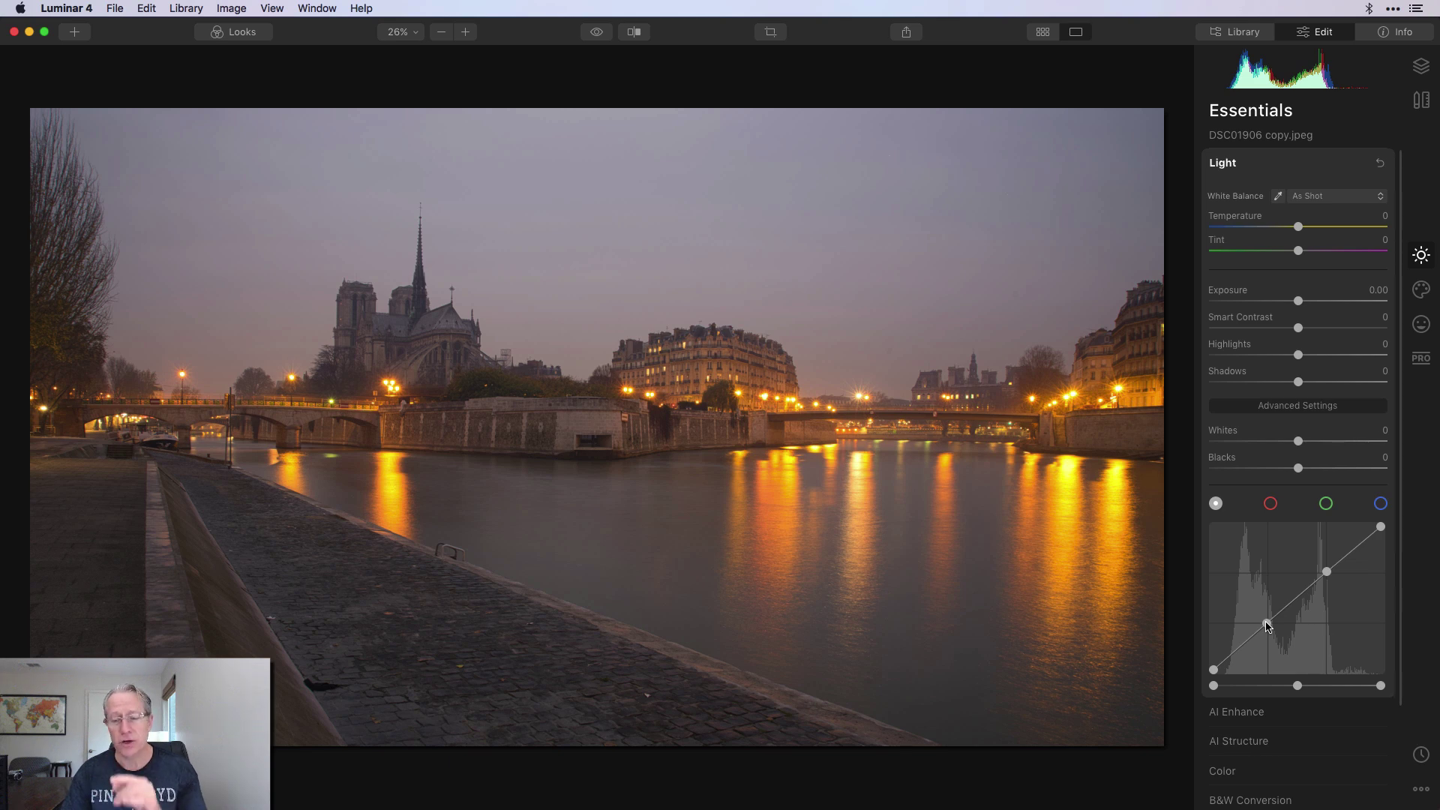
pyautogui.moveTo(1215, 687); pyautogui.dragTo(1219, 686)
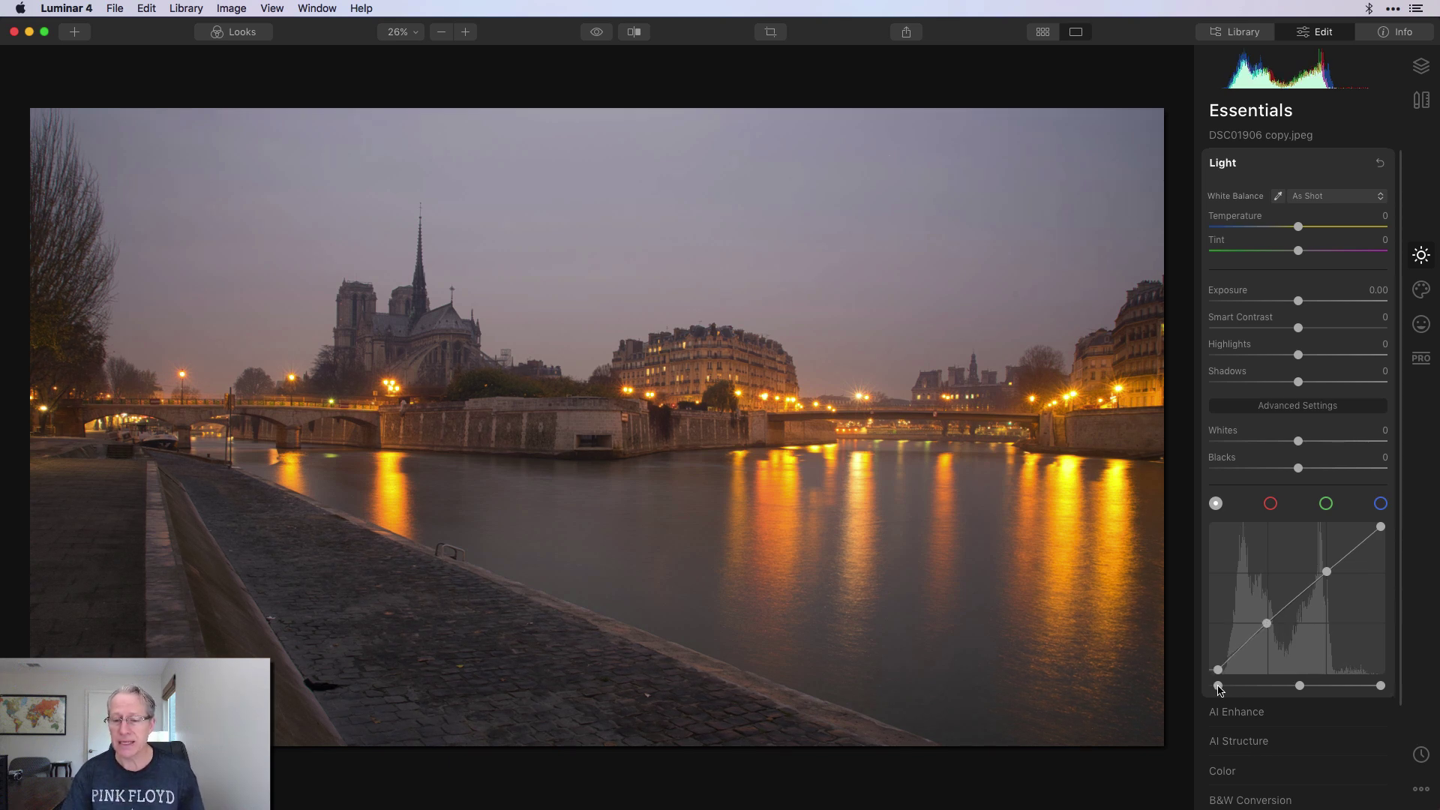
# Reset the Light adjustments, and move the curve's black-point and white-point sliders inward
pyautogui.moveTo(1225, 691); pyautogui.dragTo(1231, 690)
pyautogui.click(1380, 163)
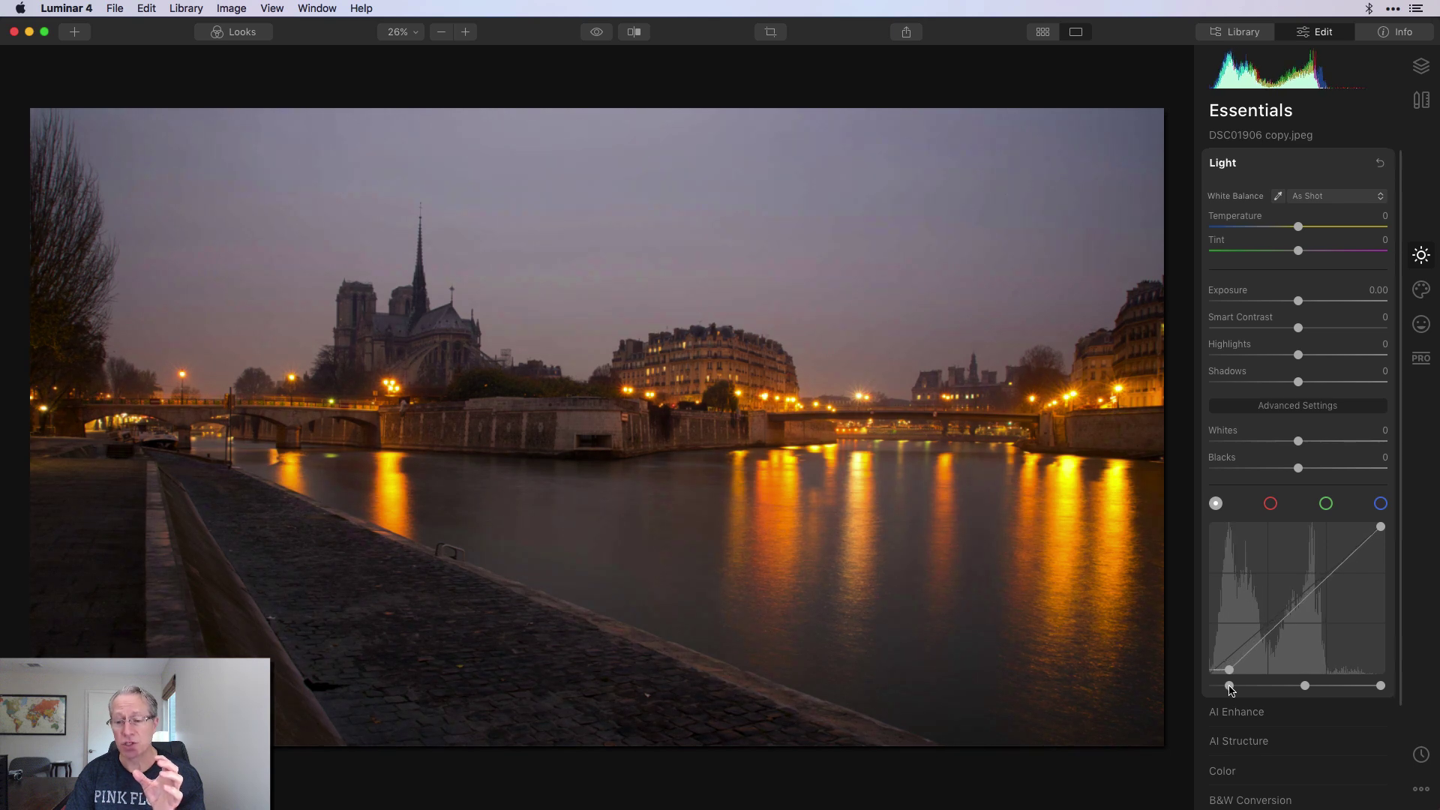
pyautogui.moveTo(1381, 686); pyautogui.dragTo(1367, 688)
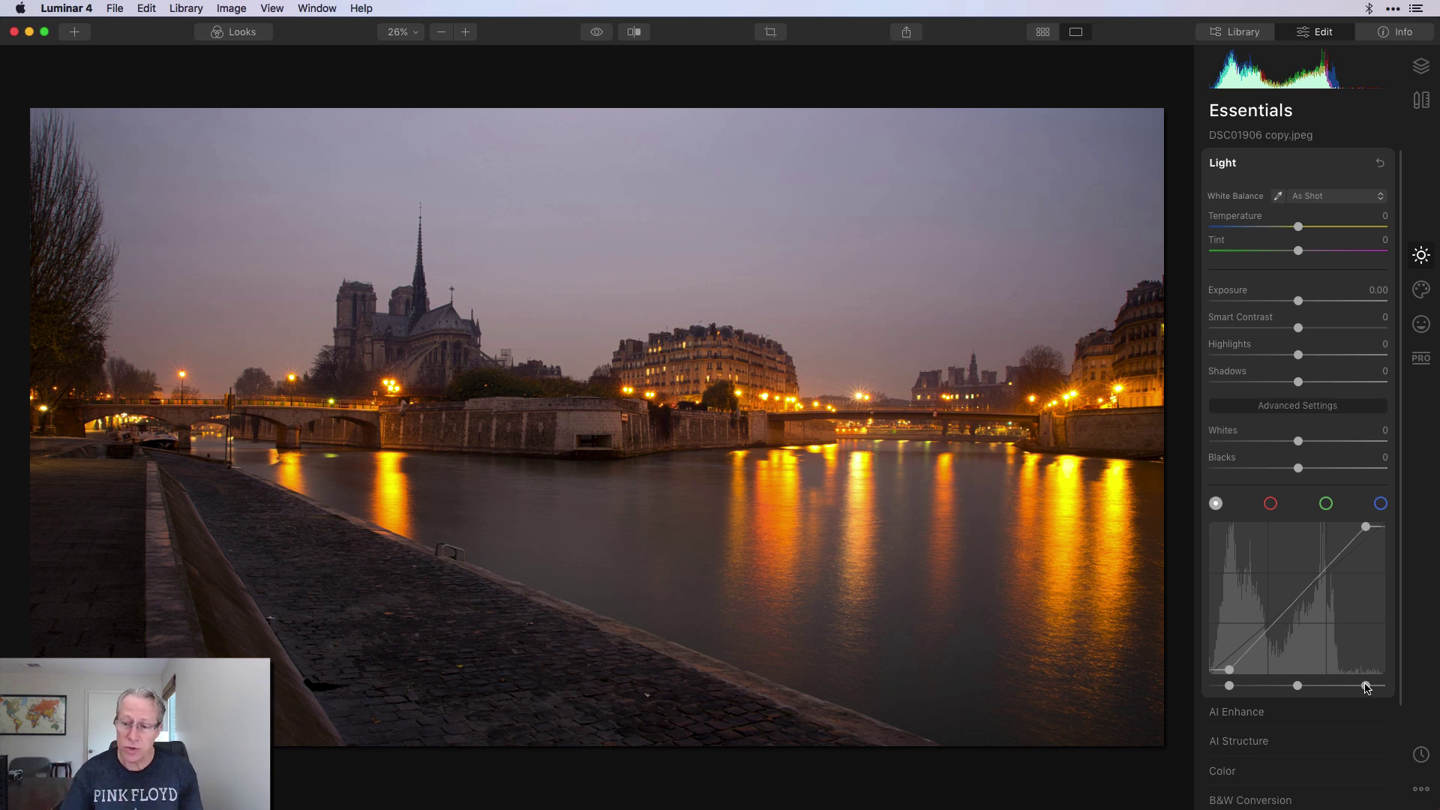
# Bend the curve into an S by lowering a shadows point and raising a highlights point, and reset the Light adjustments
pyautogui.click(1271, 626)
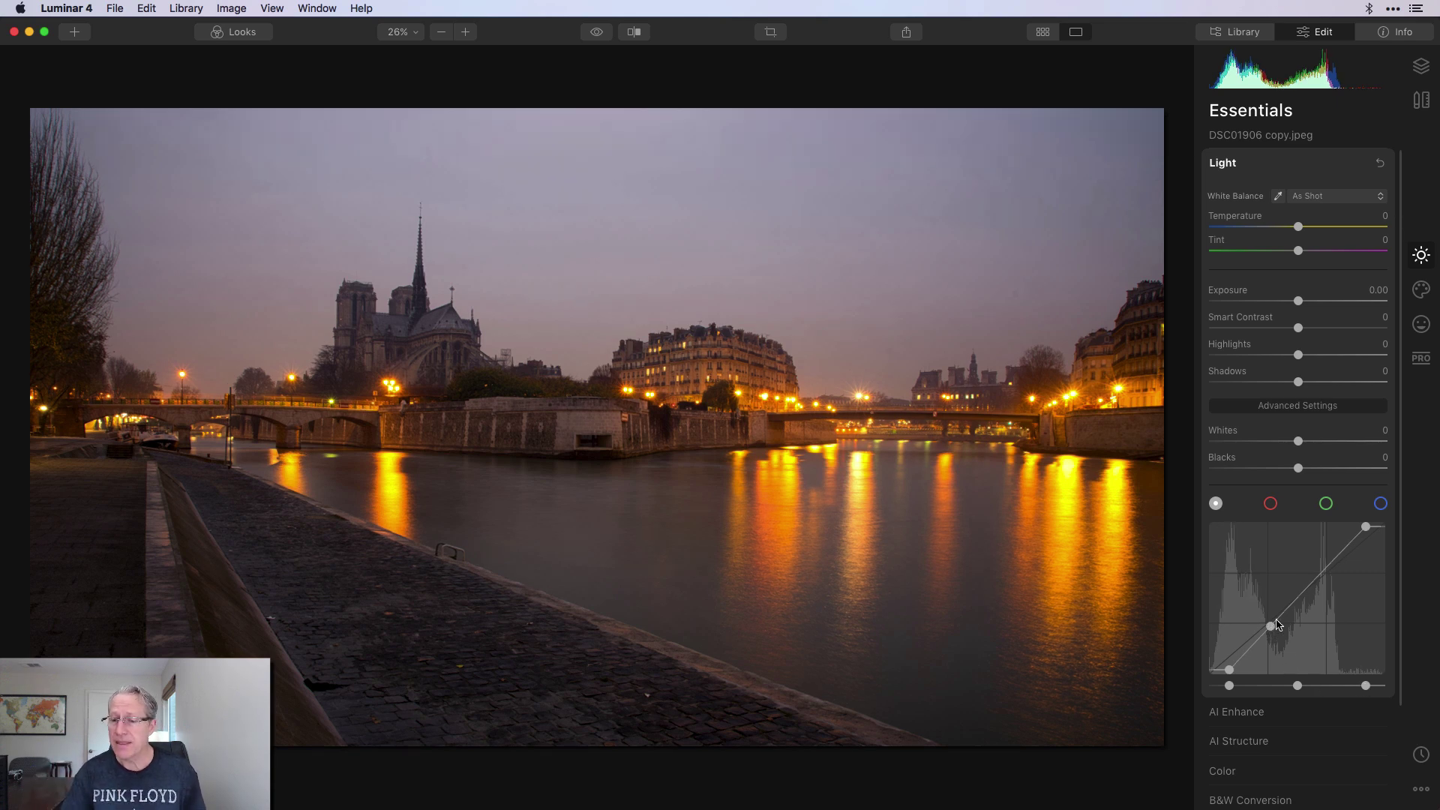
pyautogui.moveTo(1324, 576); pyautogui.dragTo(1322, 570)
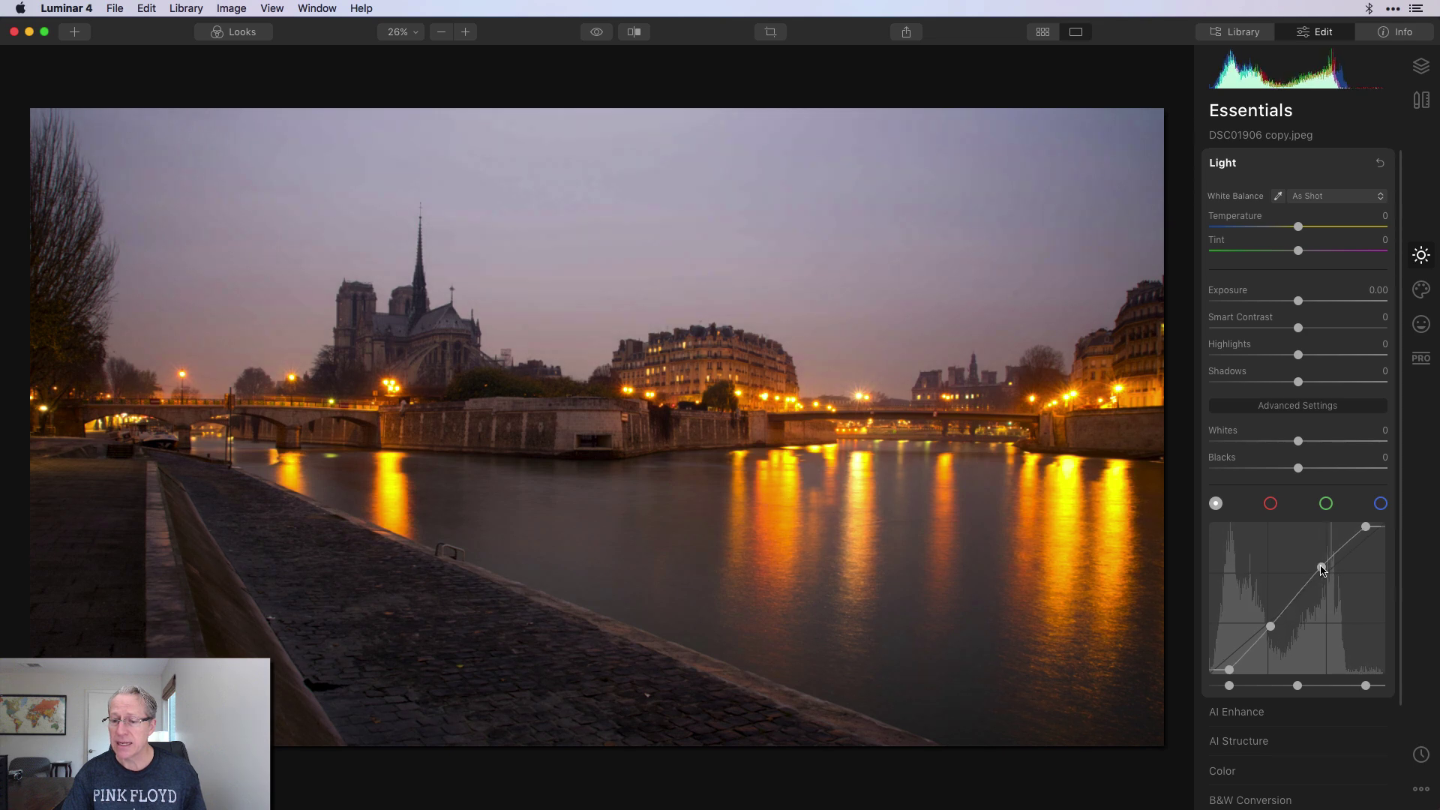
pyautogui.moveTo(1271, 627); pyautogui.dragTo(1274, 634)
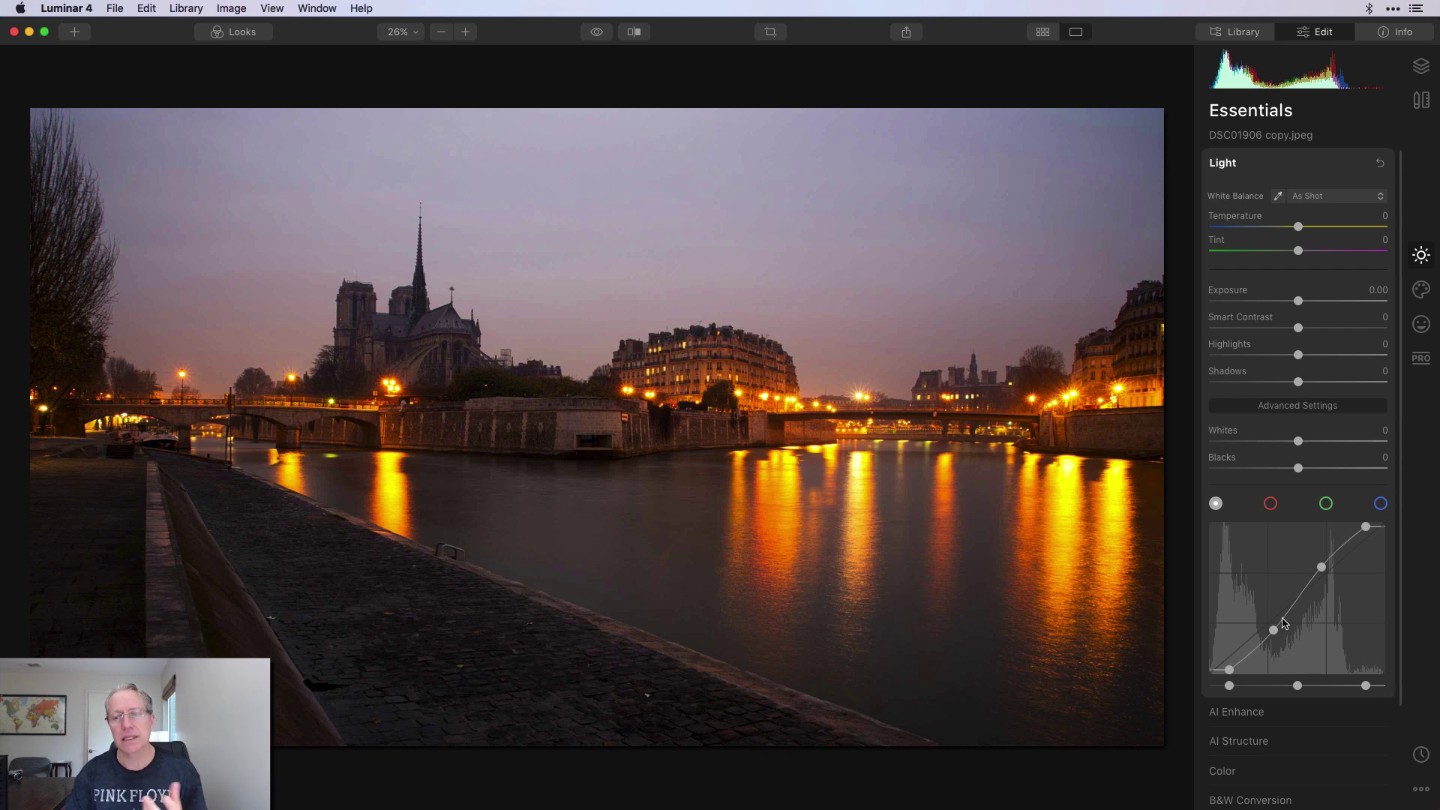
pyautogui.click(1381, 162)
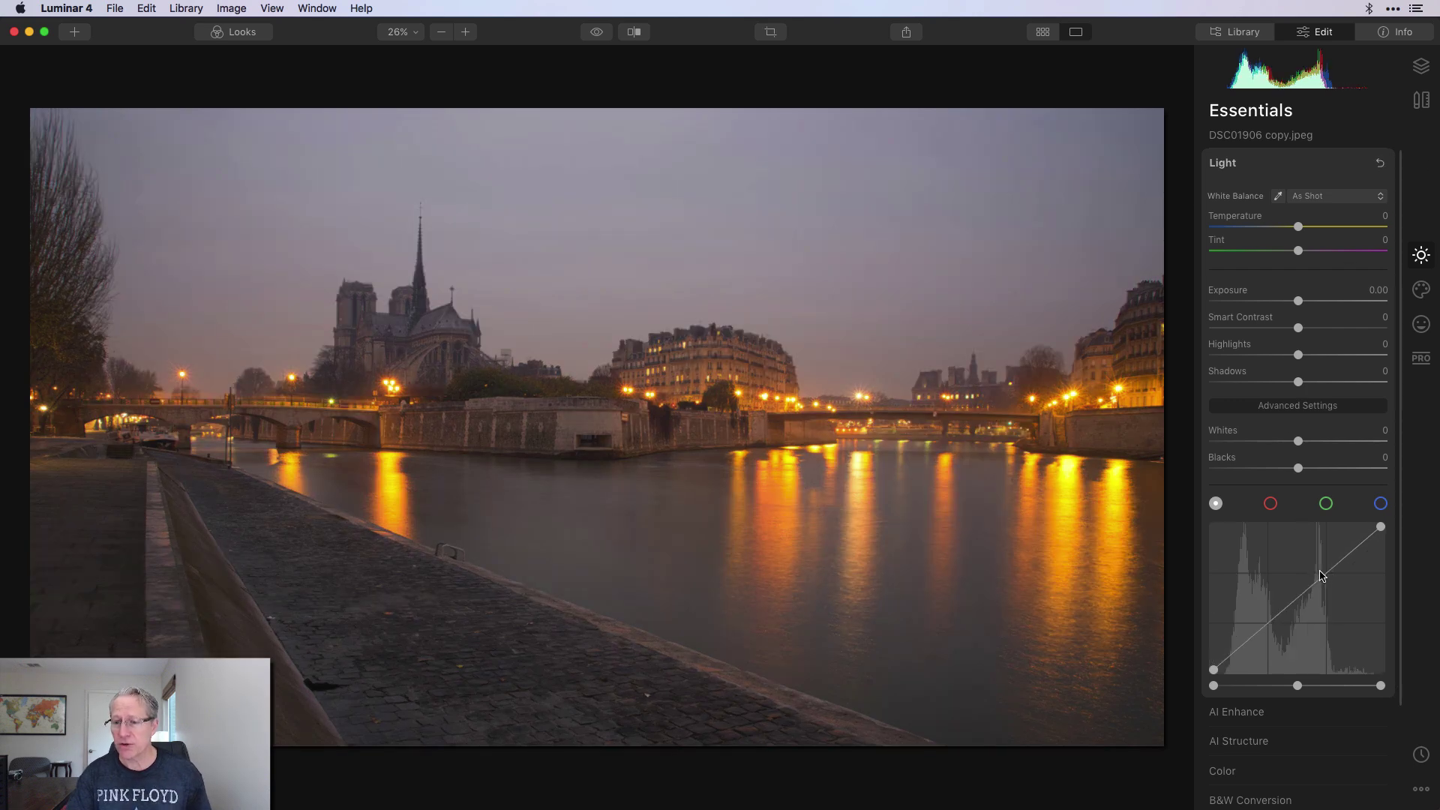
# Form an S-curve using only a raised highlights point and a lowered shadows point on the straight line, and reset it
pyautogui.moveTo(1322, 577); pyautogui.dragTo(1317, 568)
pyautogui.moveTo(1265, 624); pyautogui.dragTo(1274, 630)
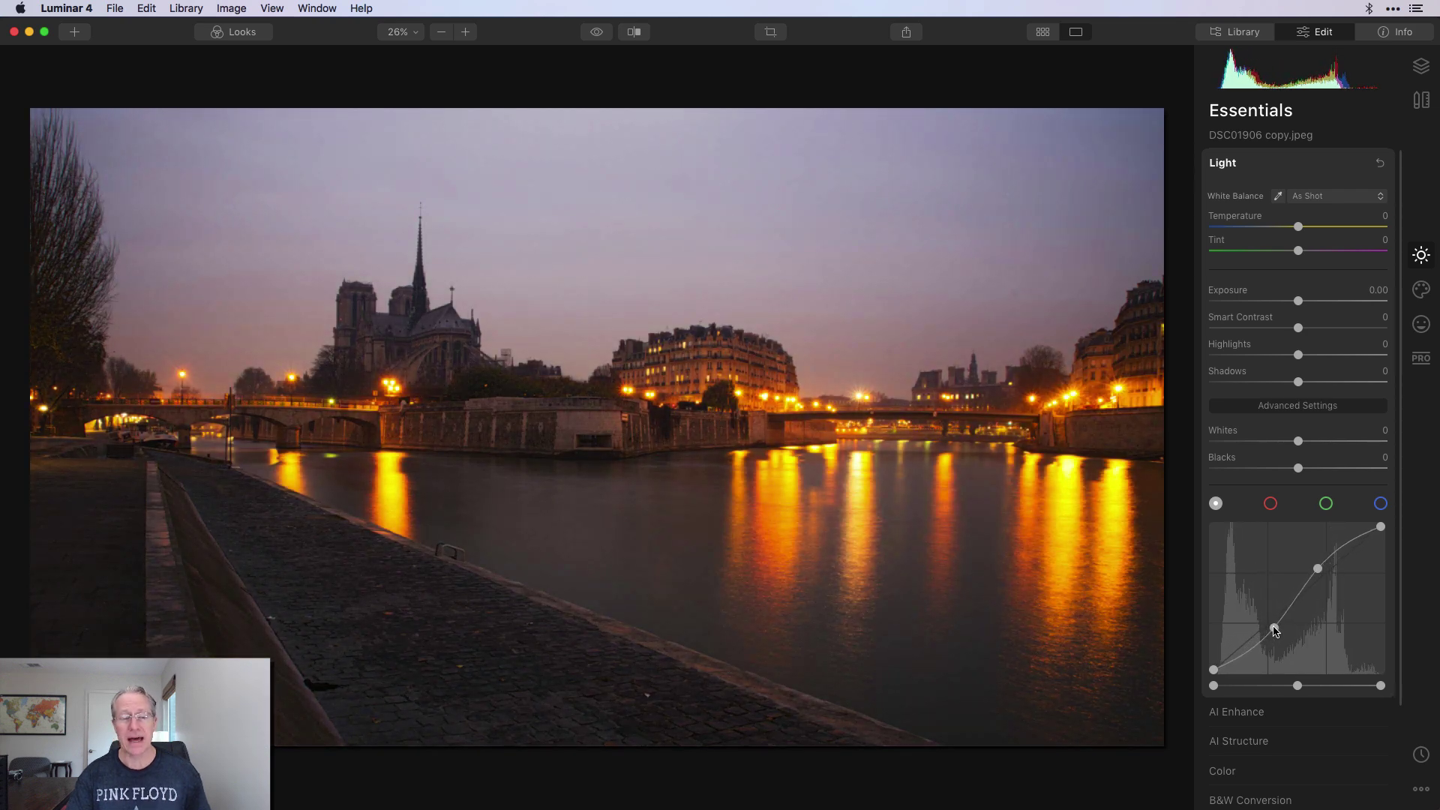
pyautogui.click(1380, 163)
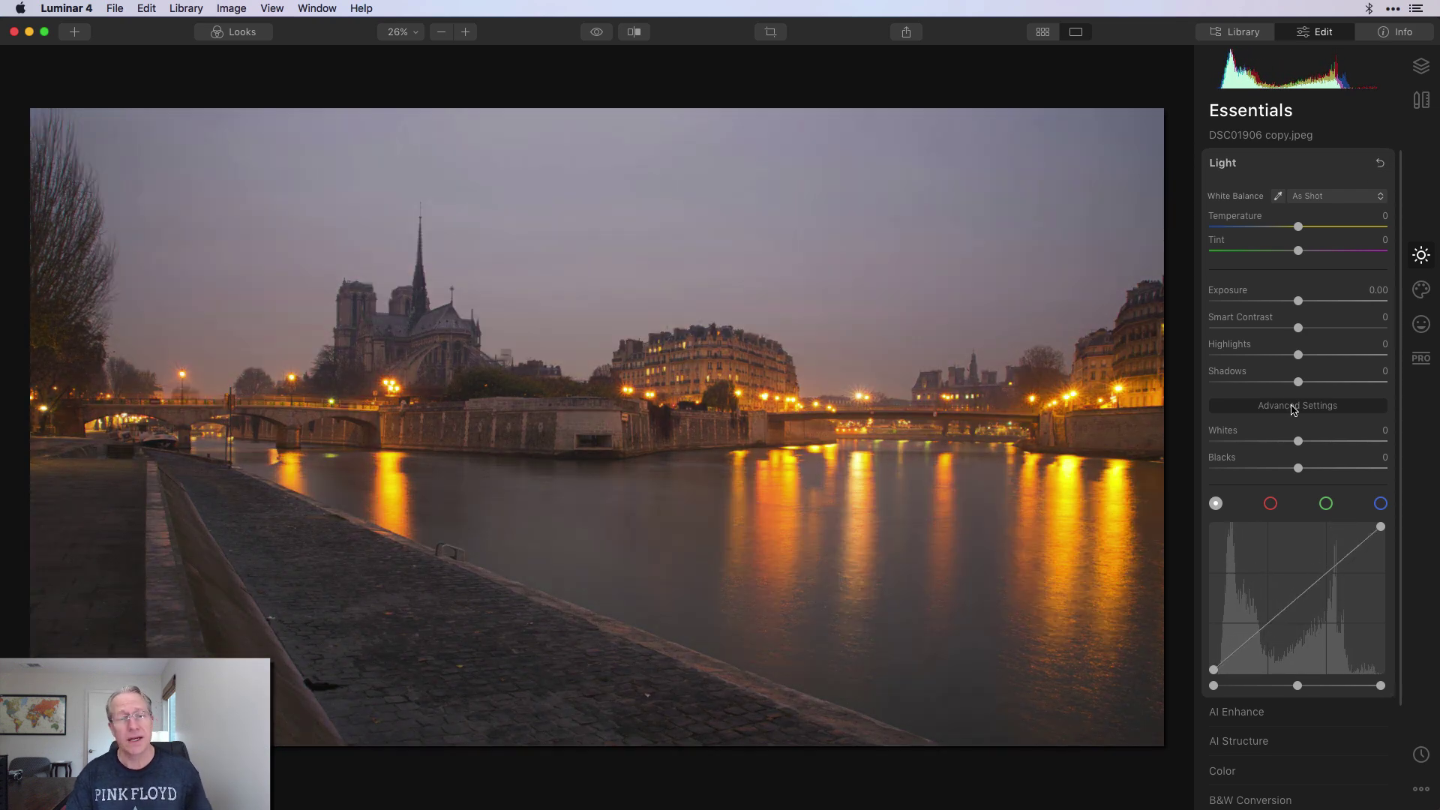
# Place five control points along the master curve from the highlights down to the shadows
pyautogui.click(1351, 554)
pyautogui.click(1321, 577)
pyautogui.click(1297, 602)
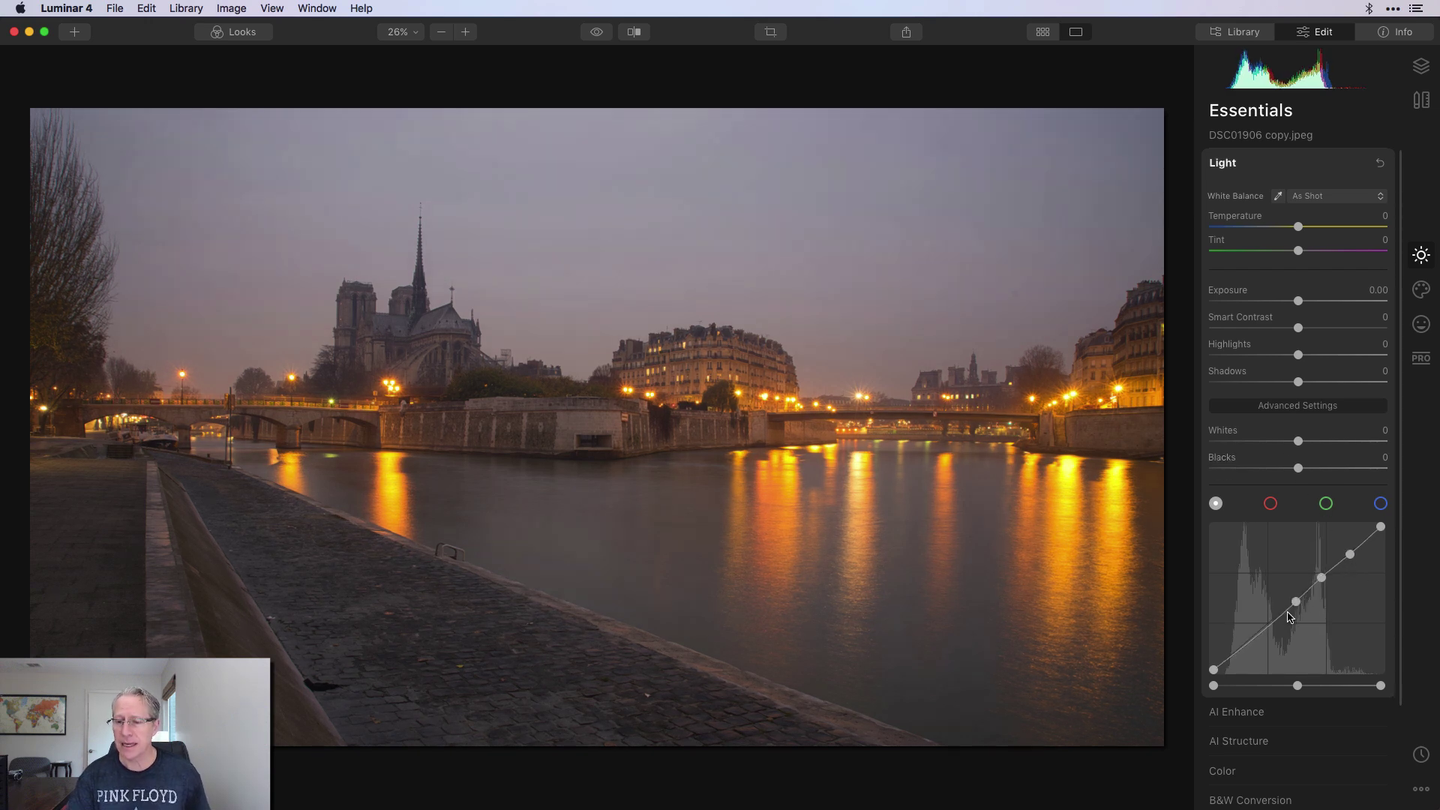
pyautogui.click(1273, 622)
pyautogui.click(1247, 646)
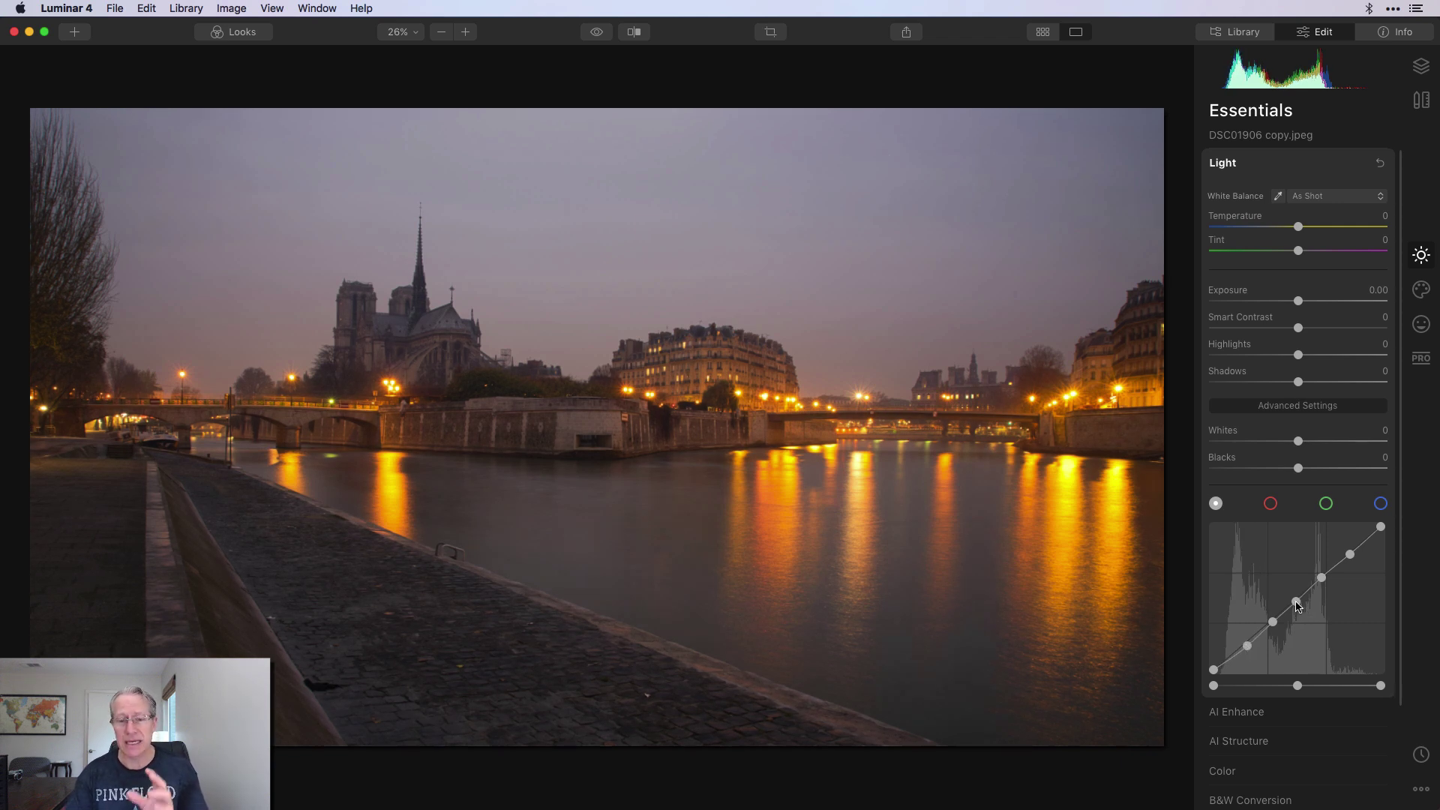
# Adjust the curve's center and upper-middle points, and restore the curve to a straight line
pyautogui.moveTo(1298, 606); pyautogui.dragTo(1322, 578)
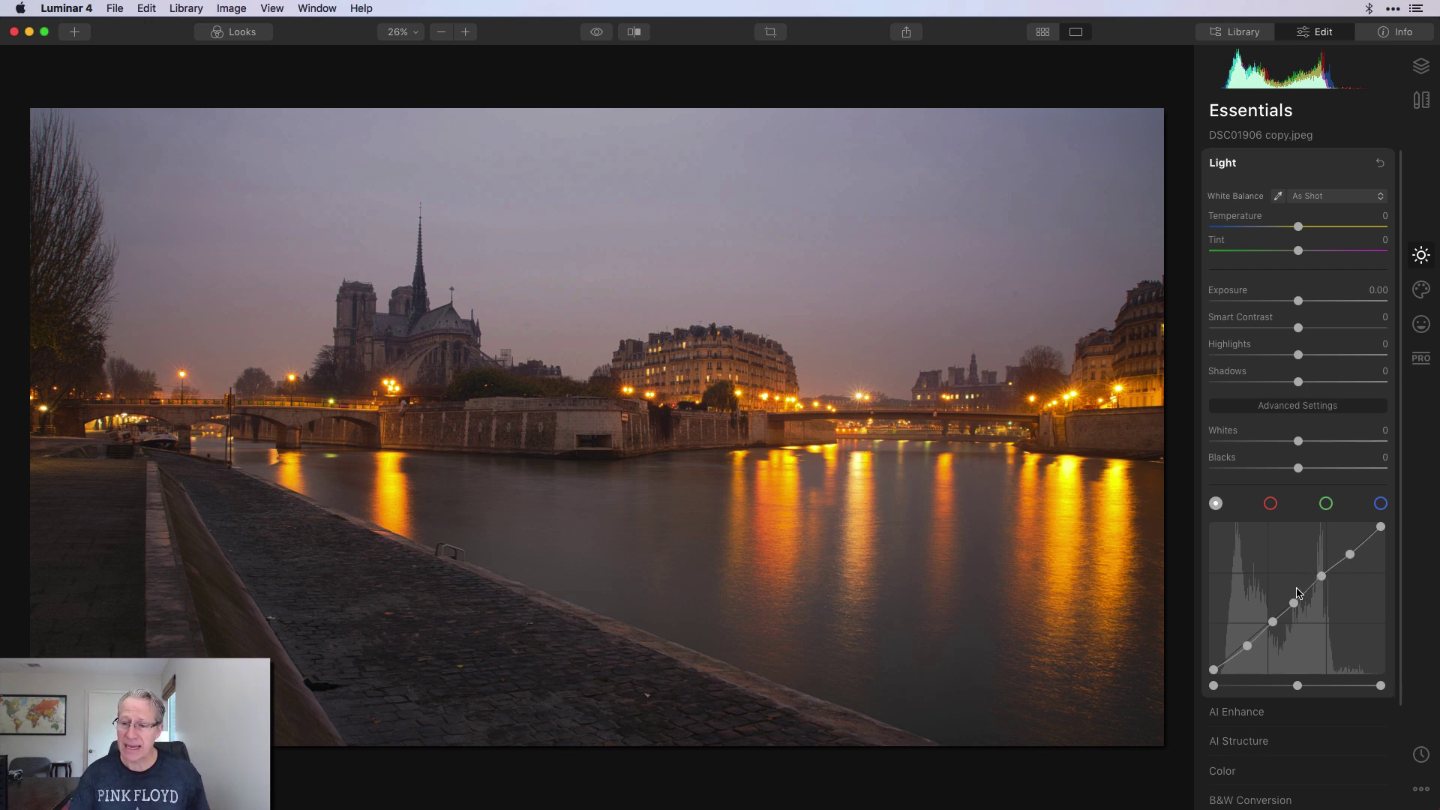
pyautogui.moveTo(1325, 580); pyautogui.dragTo(1317, 580)
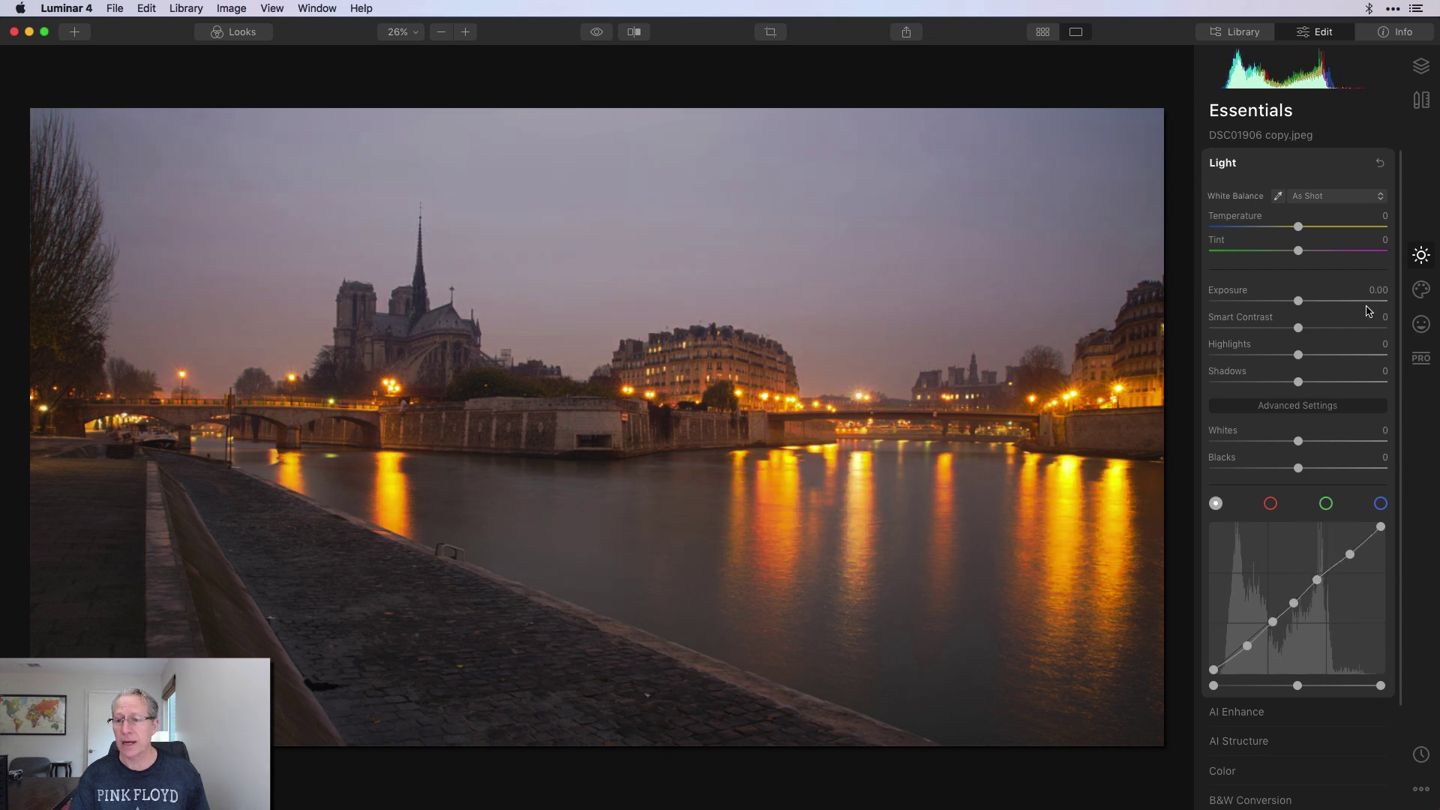
pyautogui.doubleClick(1322, 577)
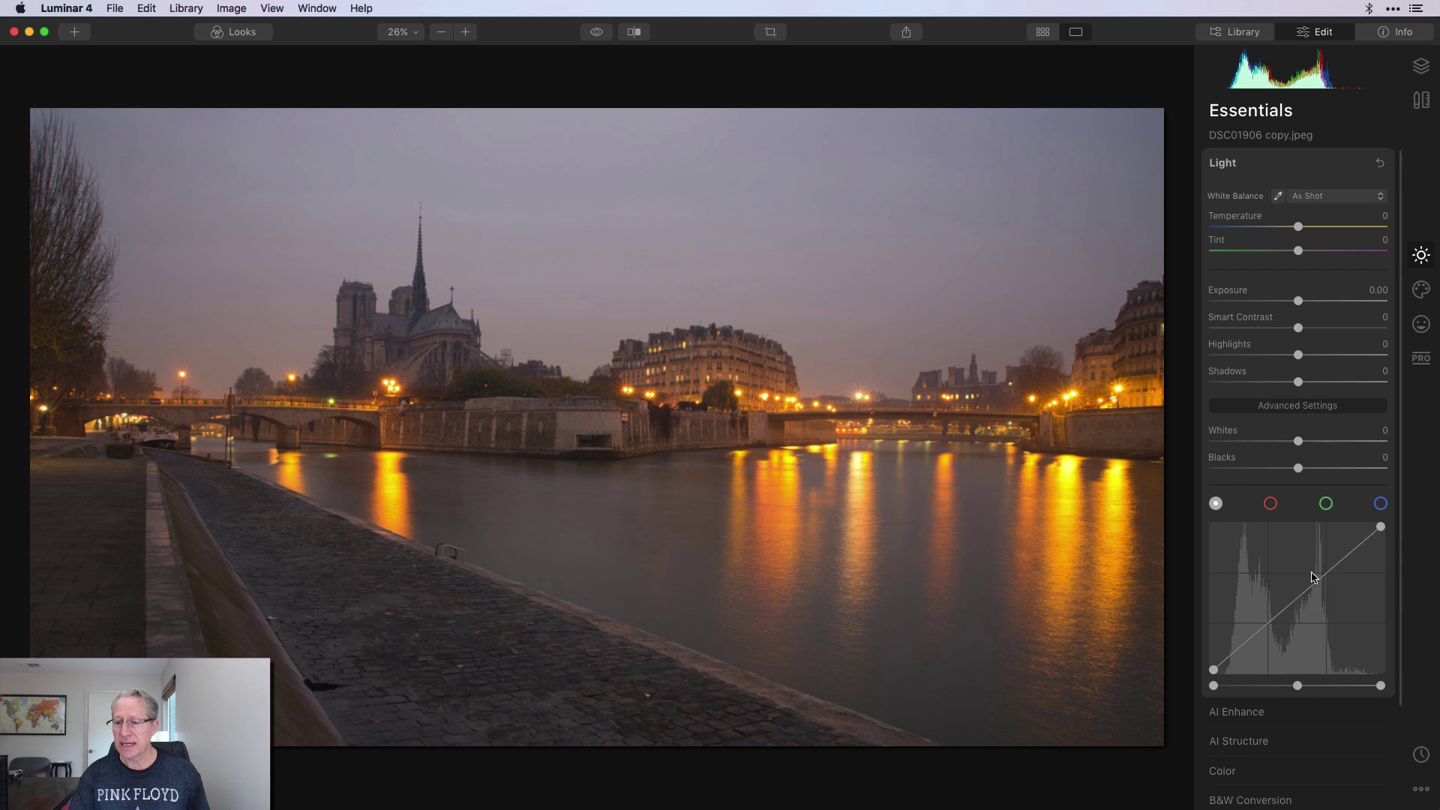
# Add a single highlights point to the straight master curve, and remove it
pyautogui.moveTo(1324, 580)
pyautogui.mouseDown()
pyautogui.moveTo(1315, 572)
pyautogui.moveTo(1338, 594)
pyautogui.moveTo(1319, 582)
pyautogui.mouseUp()
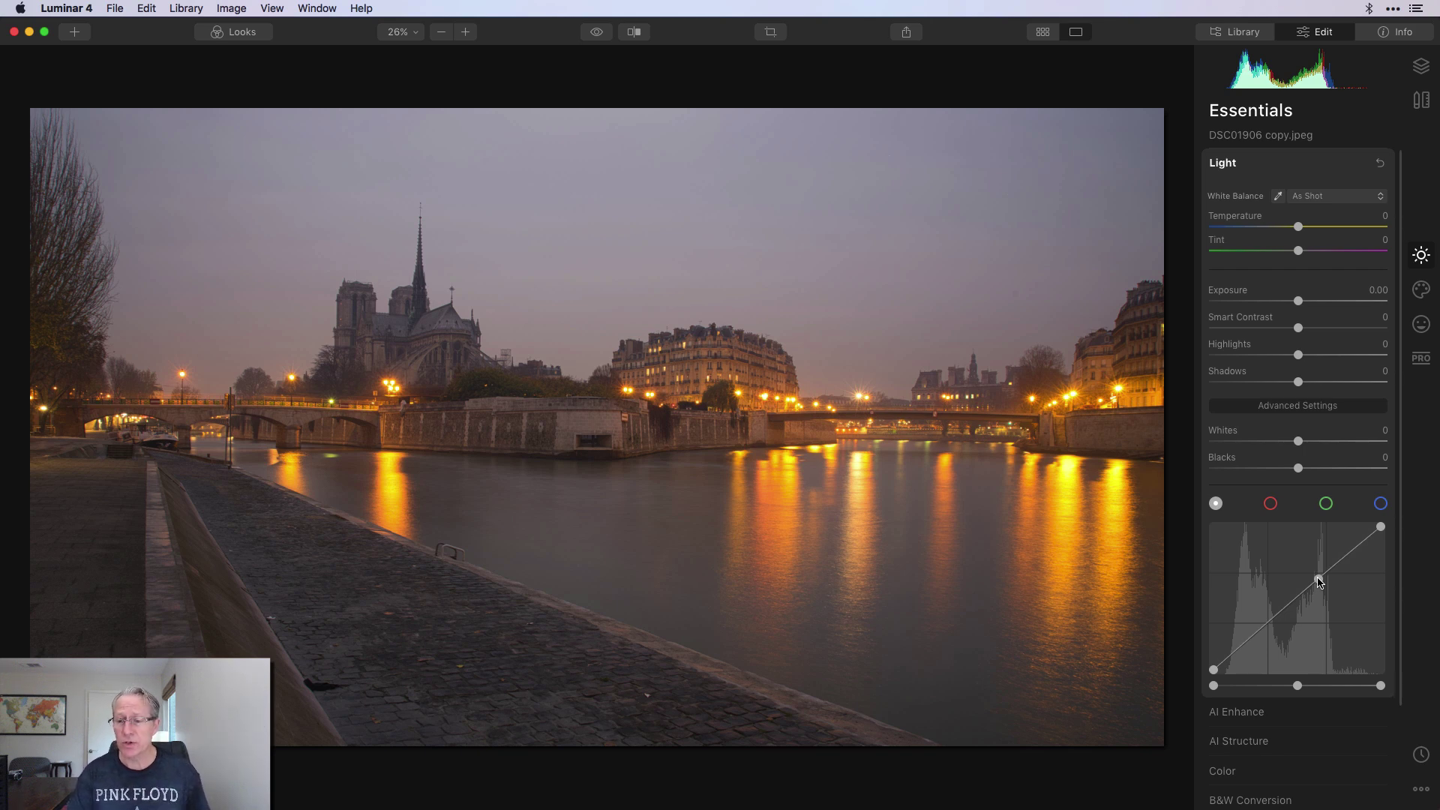
pyautogui.moveTo(1320, 582); pyautogui.dragTo(1321, 583)
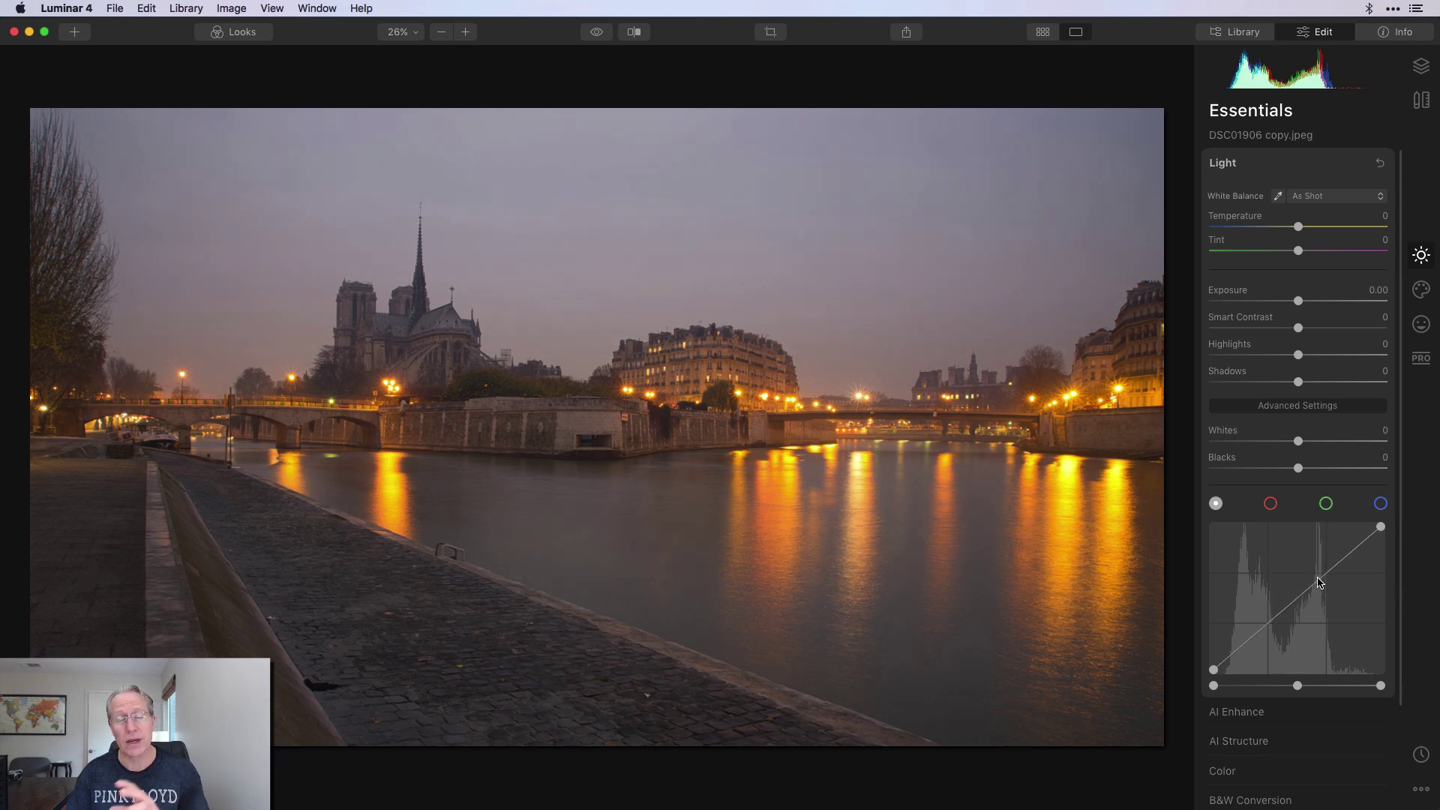
# Add highlights, midtones and shadows points to the straight master curve, and remove them all
pyautogui.click(1291, 603)
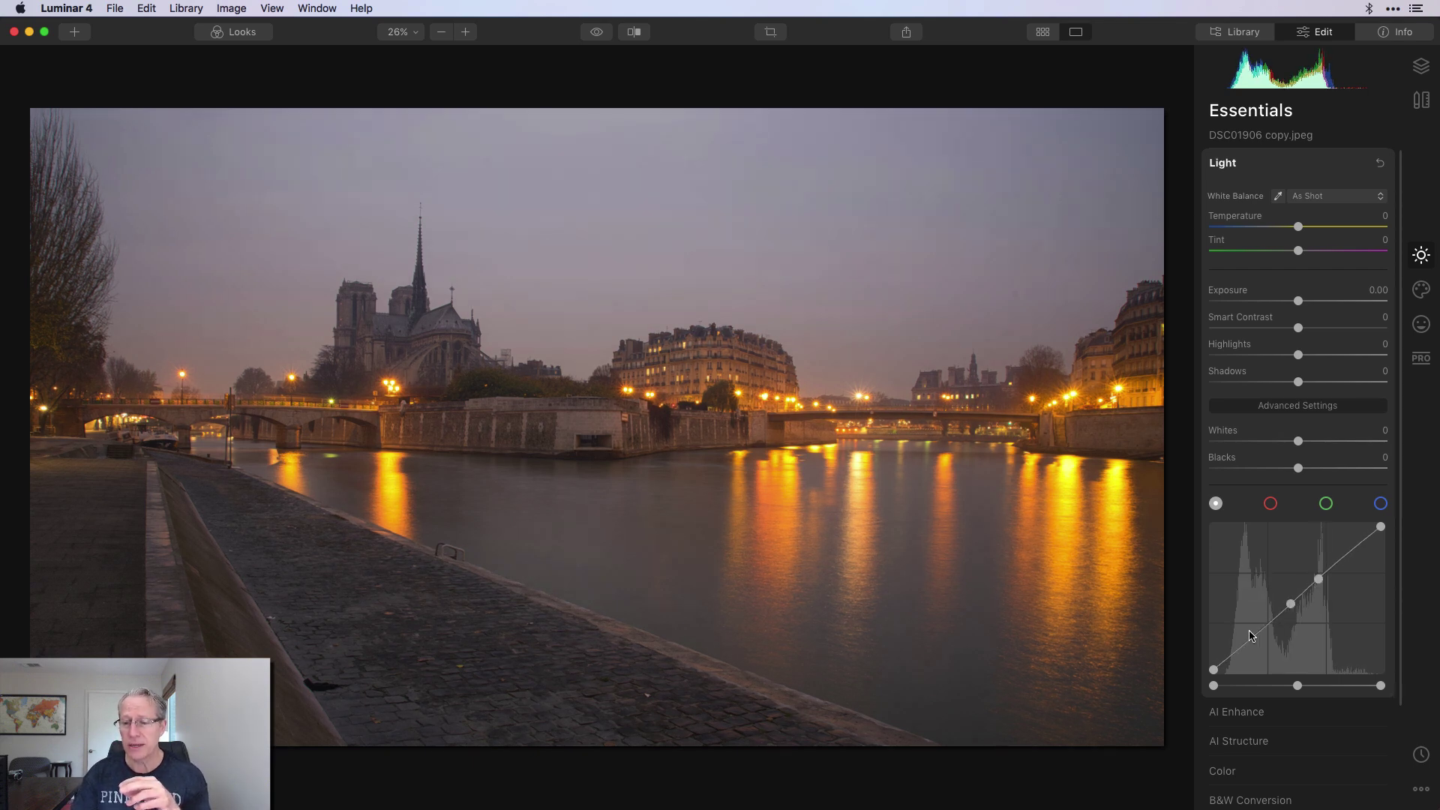
pyautogui.click(1246, 643)
pyautogui.moveTo(1291, 603); pyautogui.dragTo(1303, 616)
pyautogui.doubleClick(1302, 614)
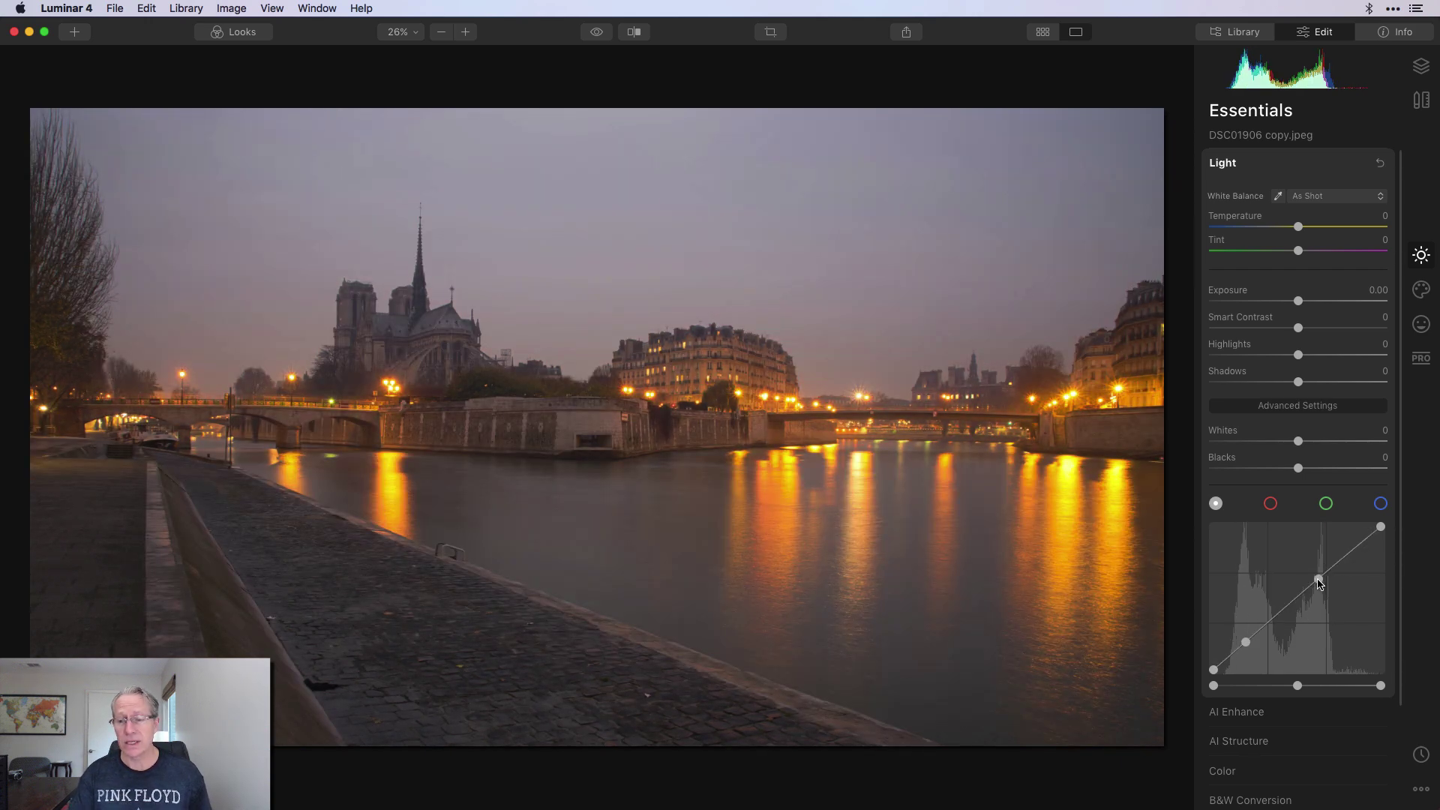
pyautogui.doubleClick(1319, 579)
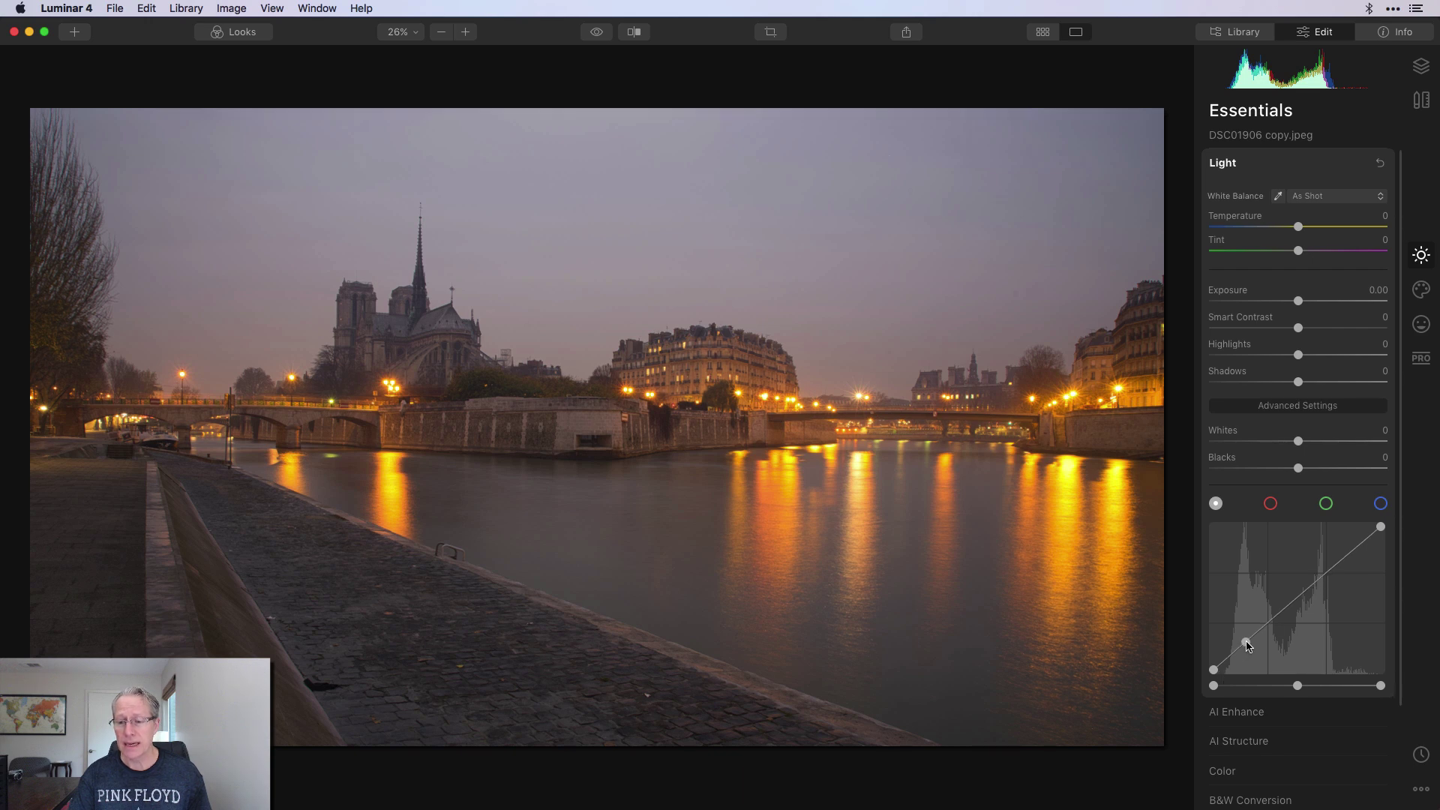
pyautogui.doubleClick(1247, 643)
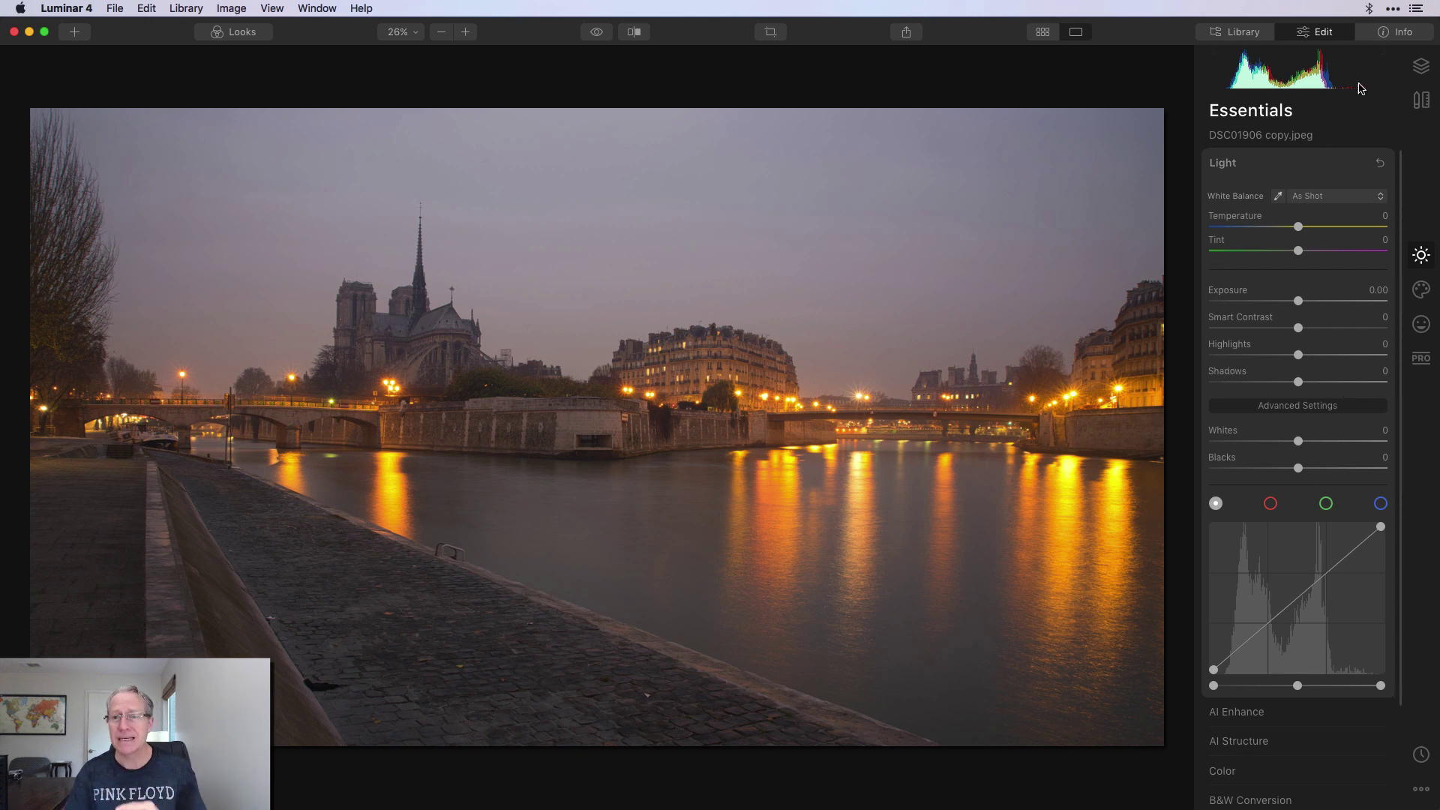
# Inspect the bridge lights for highlight clipping at 100% zoom, and return to the full photo view at 26%
pyautogui.moveTo(1213, 60)
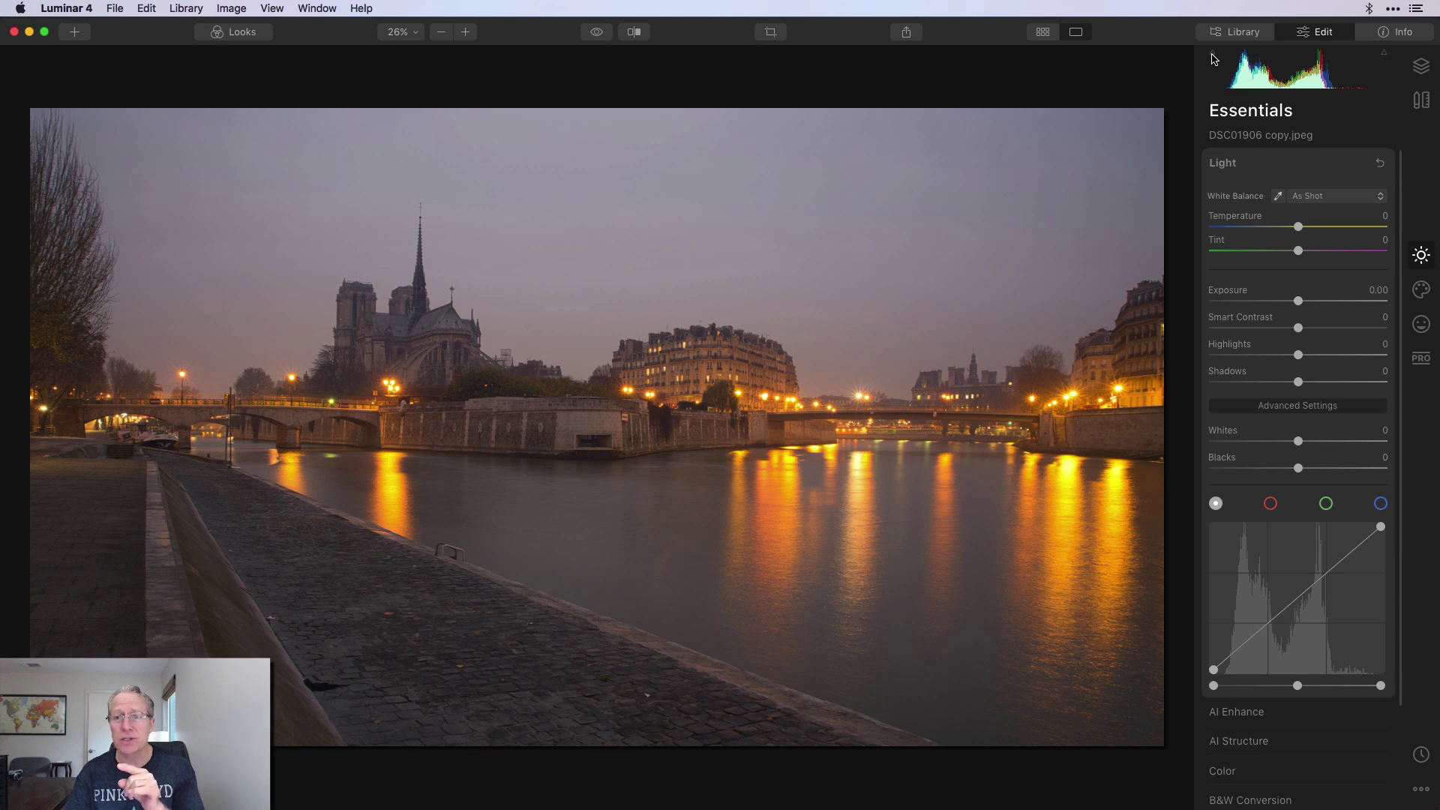
pyautogui.click(1056, 358)
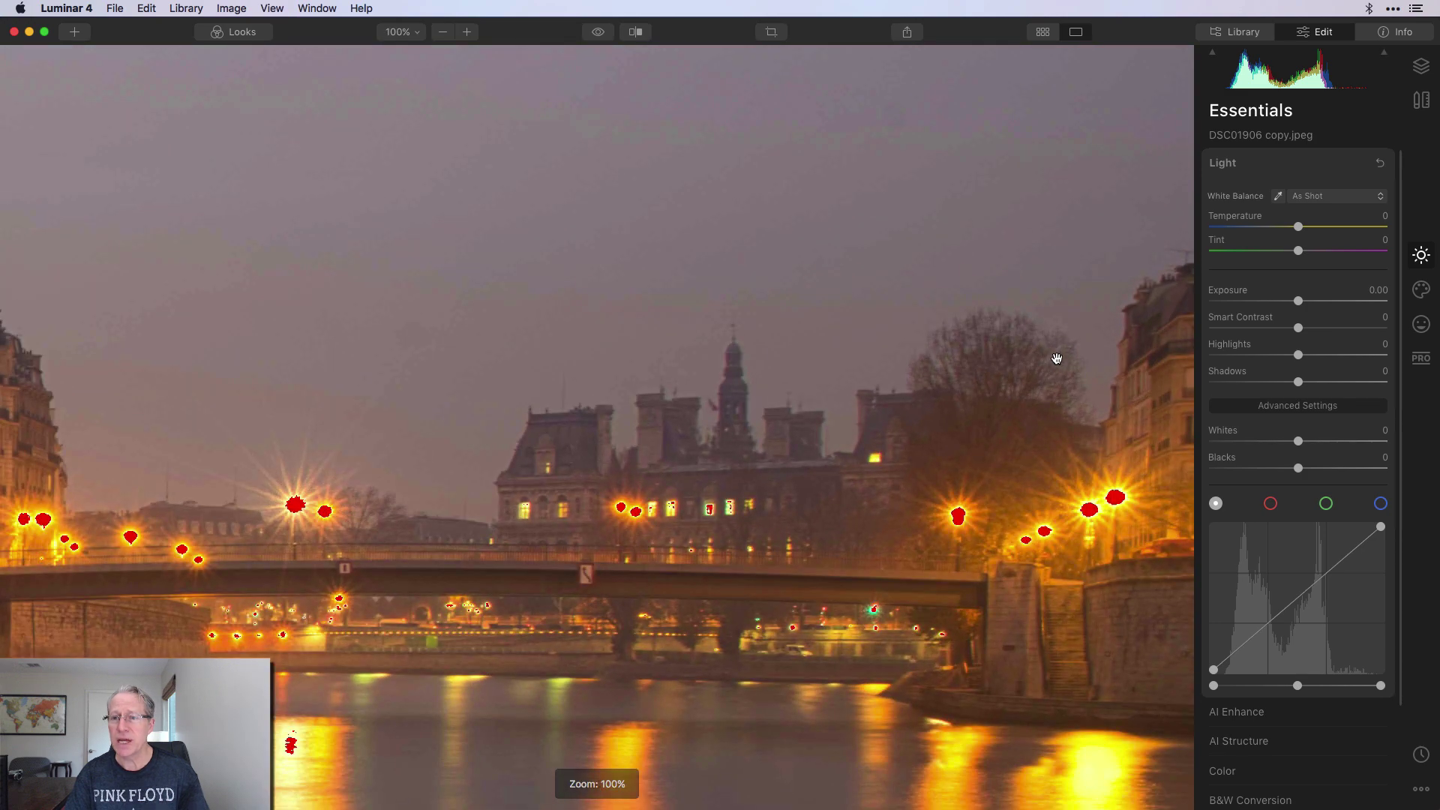
pyautogui.click(1057, 361)
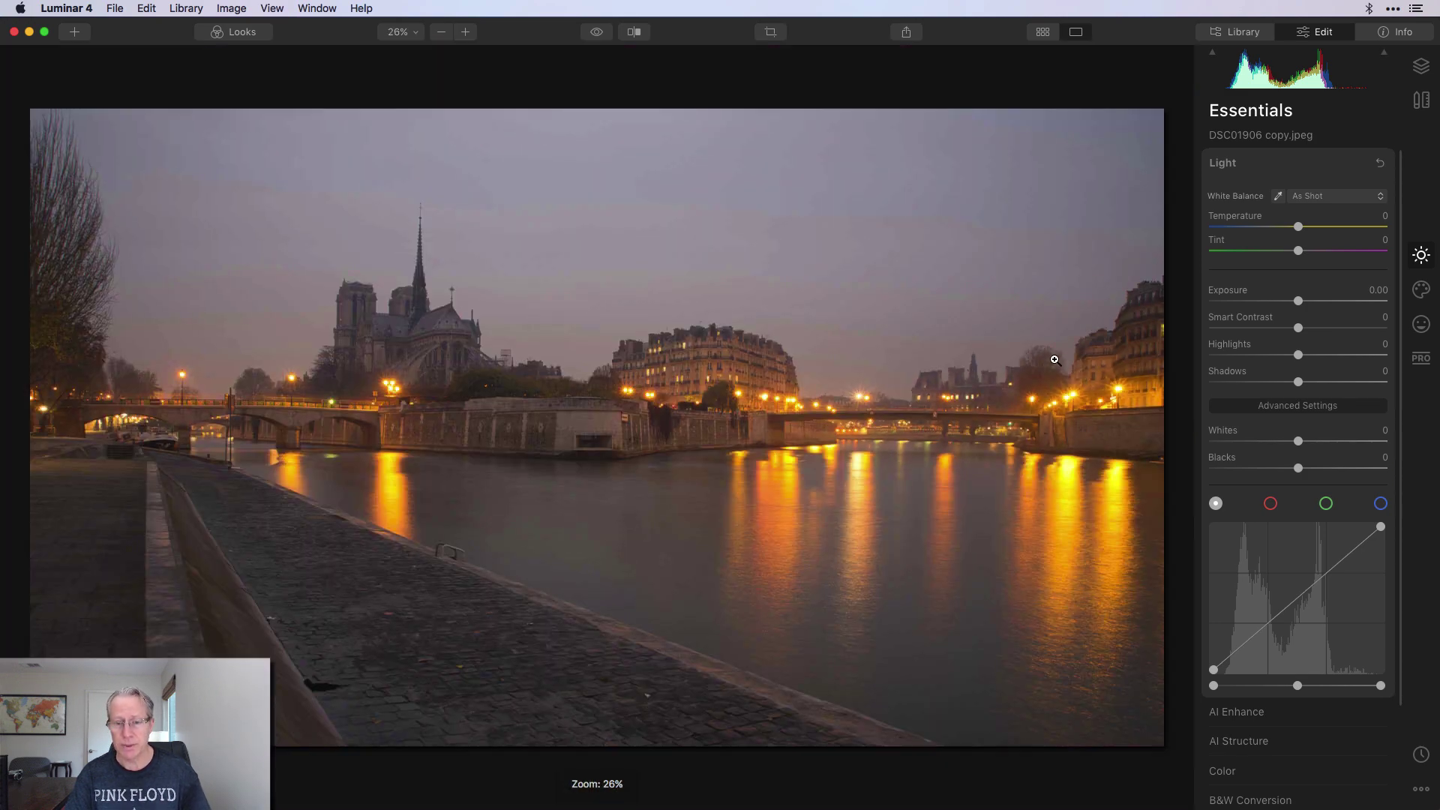
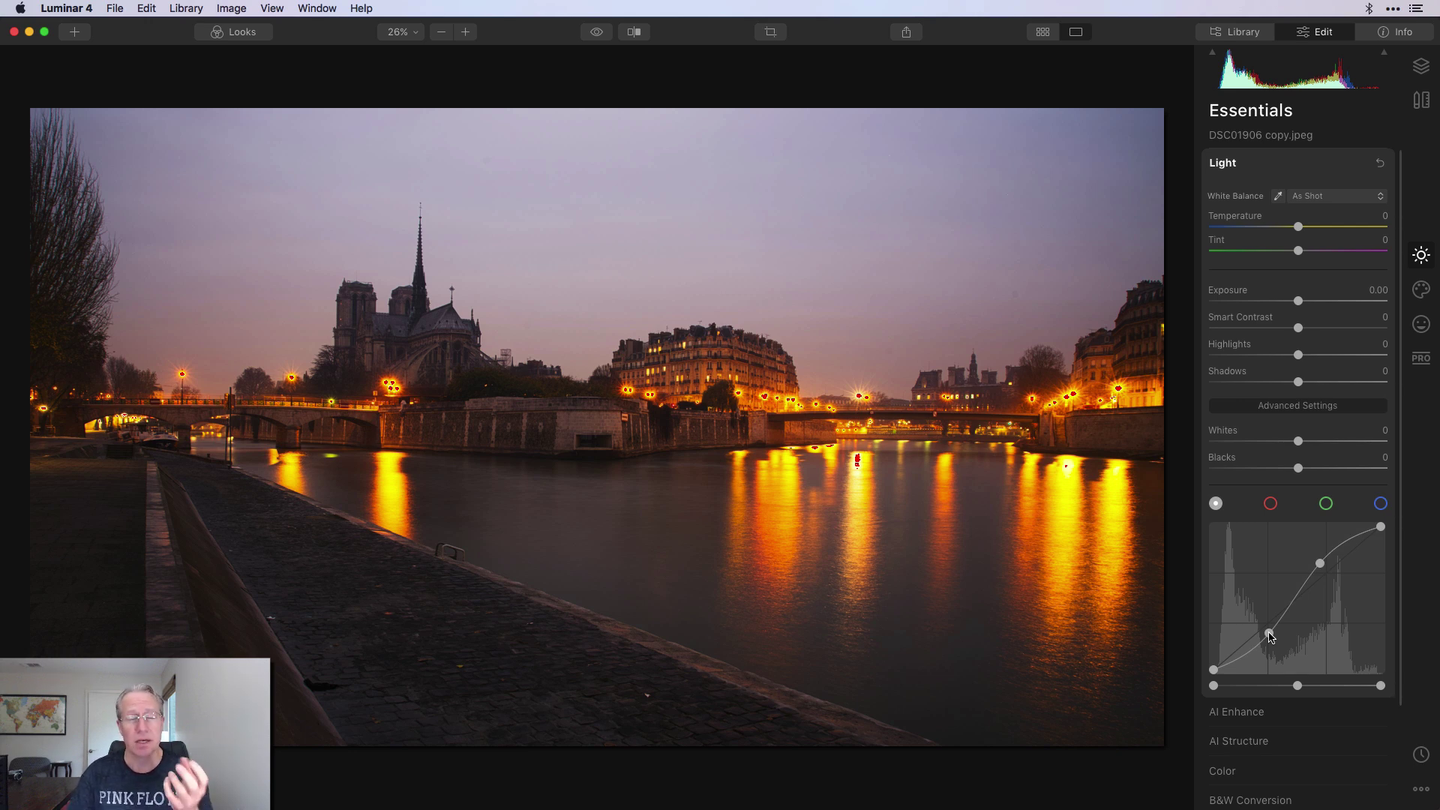
# Move the S-curve's black point inward, and toggle the clipping preview off and on to compare
pyautogui.moveTo(1214, 669); pyautogui.dragTo(1234, 676)
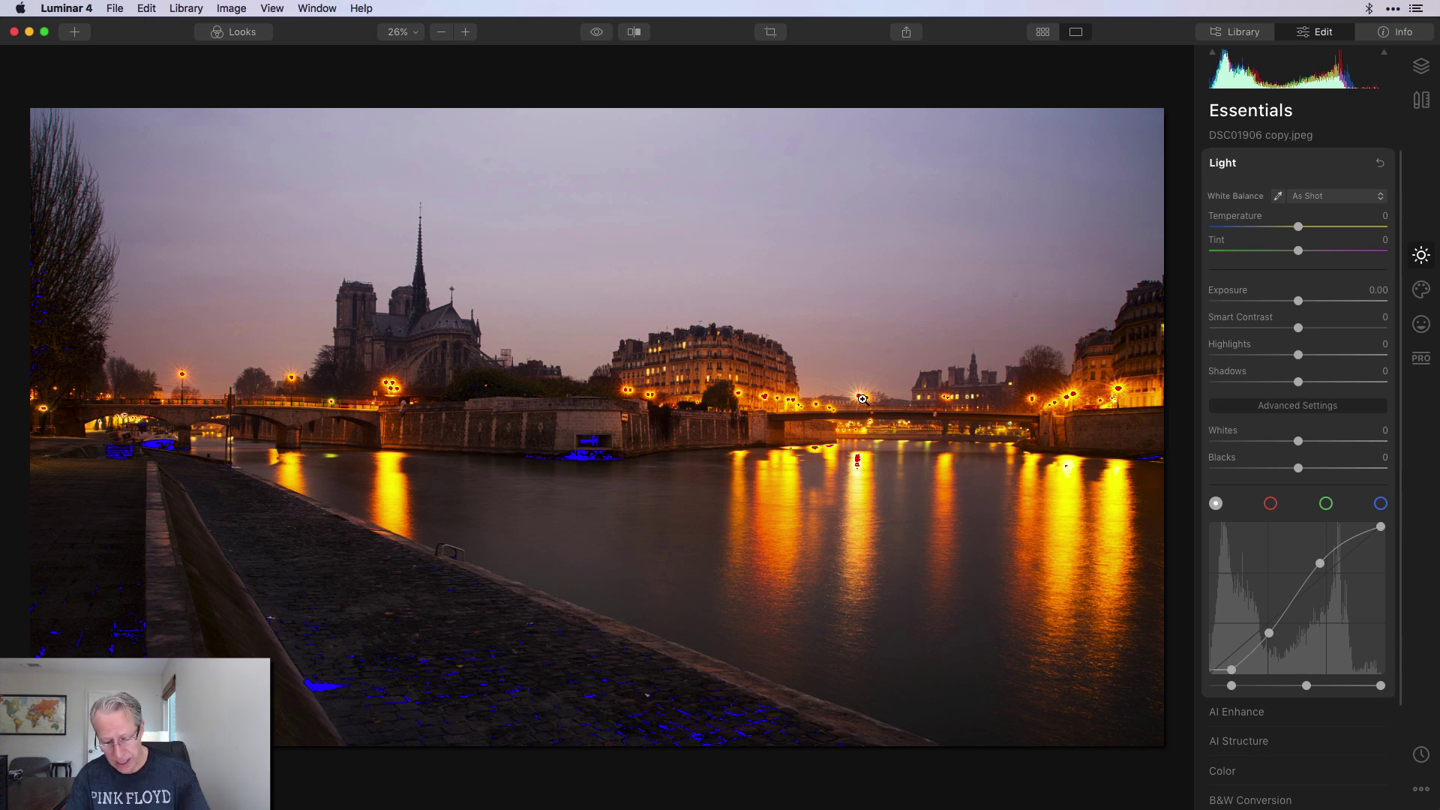
pyautogui.press('super+shift+j')
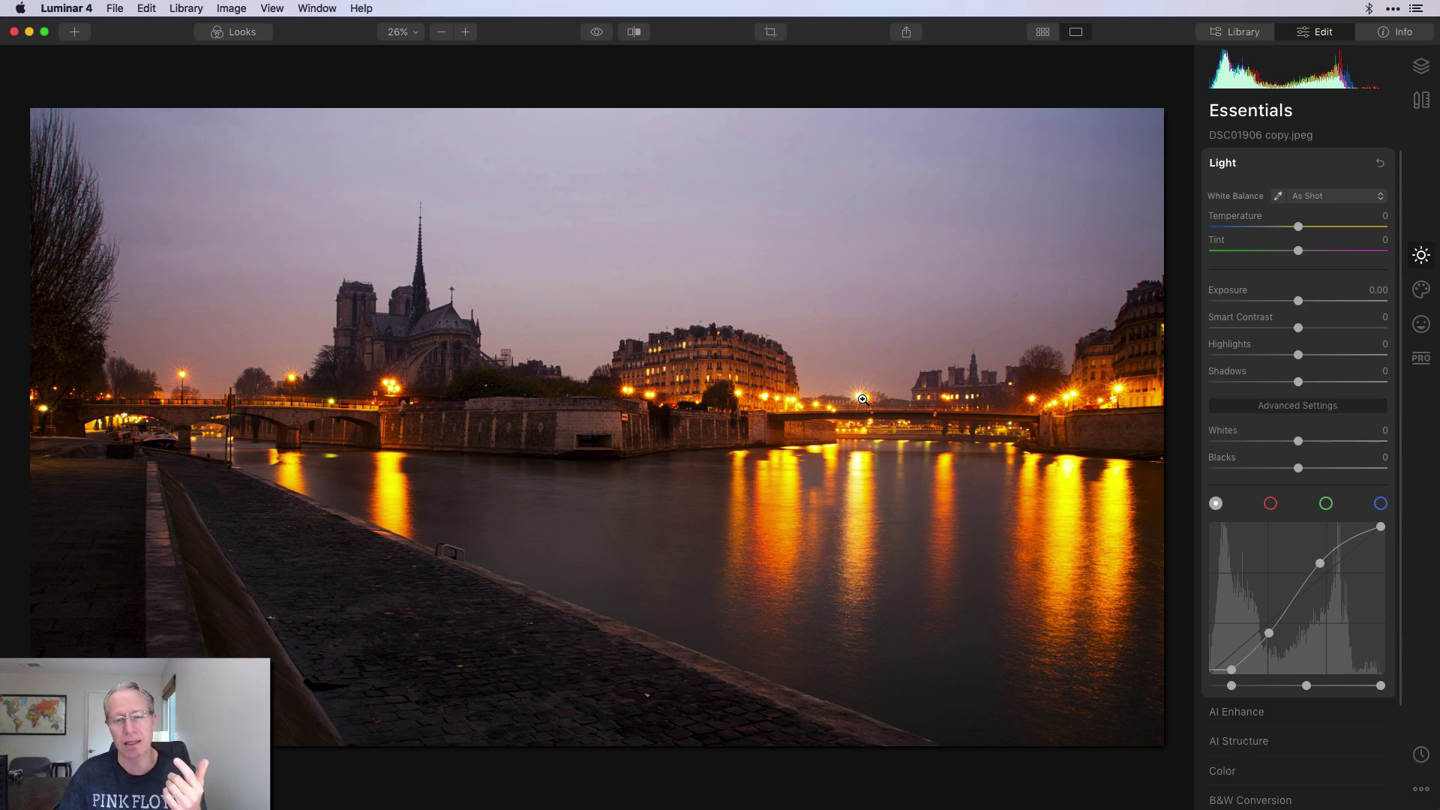
pyautogui.press('j')
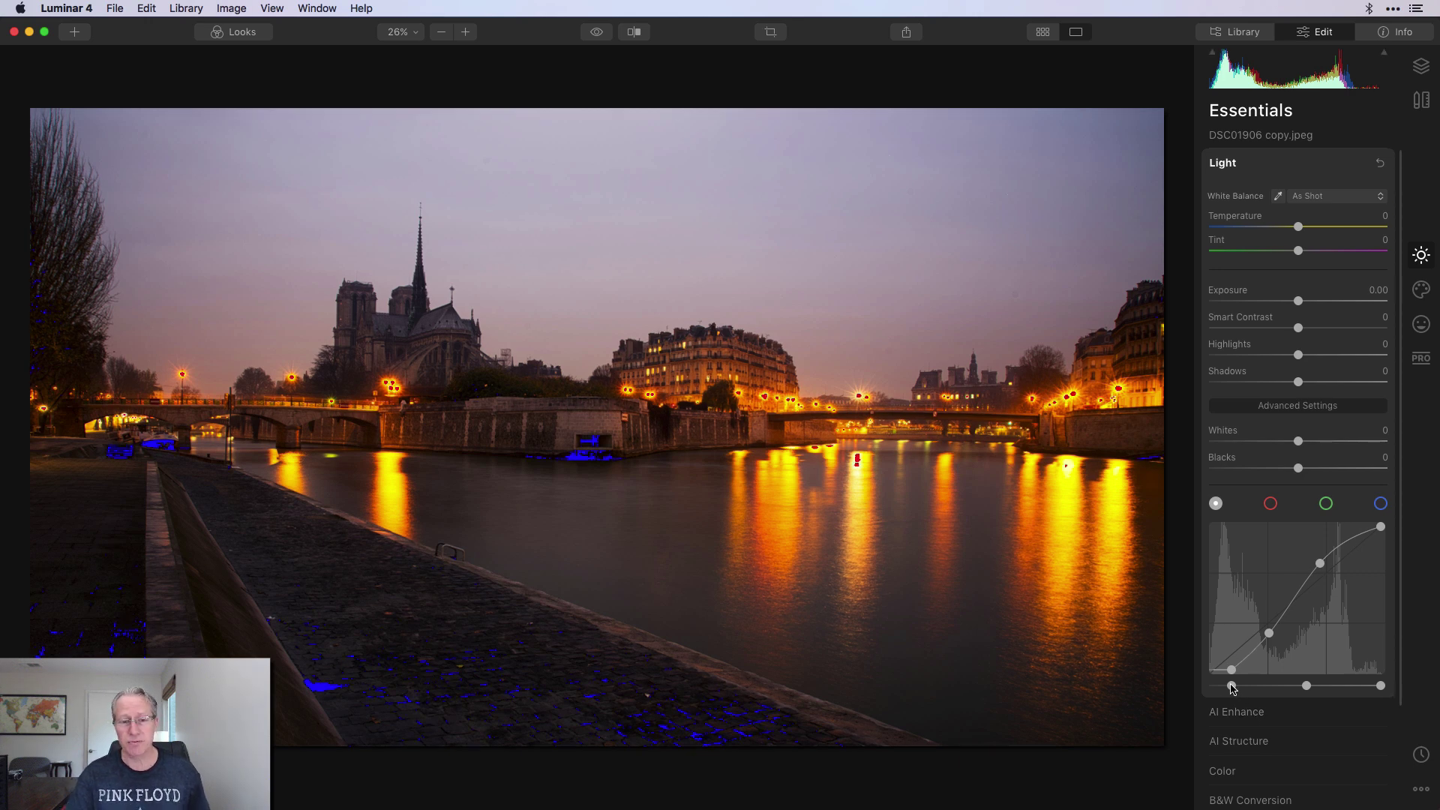
# Push the curve's black and white points far inward under the clipping preview, and ease both back towards the ends
pyautogui.moveTo(1232, 689); pyautogui.dragTo(1261, 688)
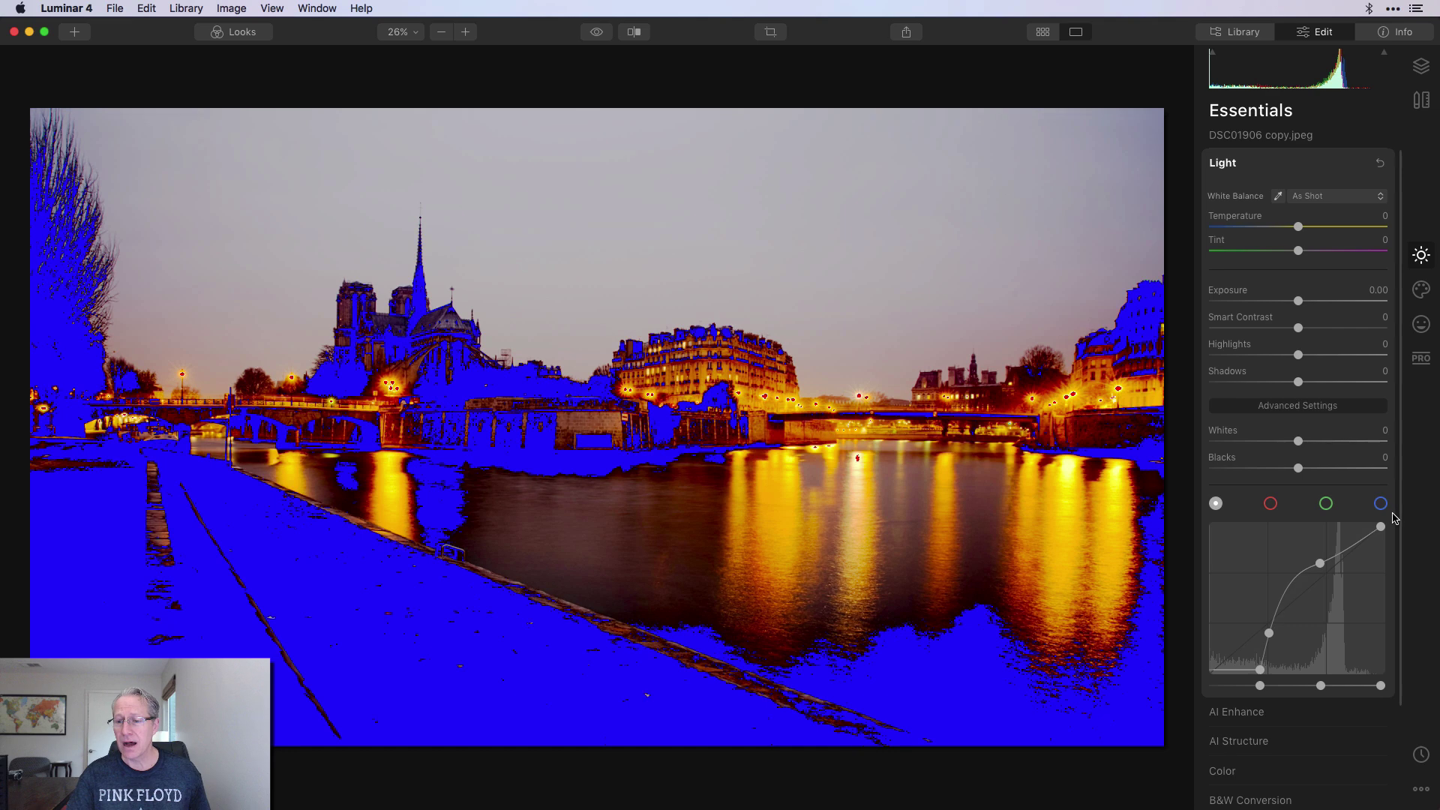
pyautogui.moveTo(1382, 686); pyautogui.dragTo(1327, 677)
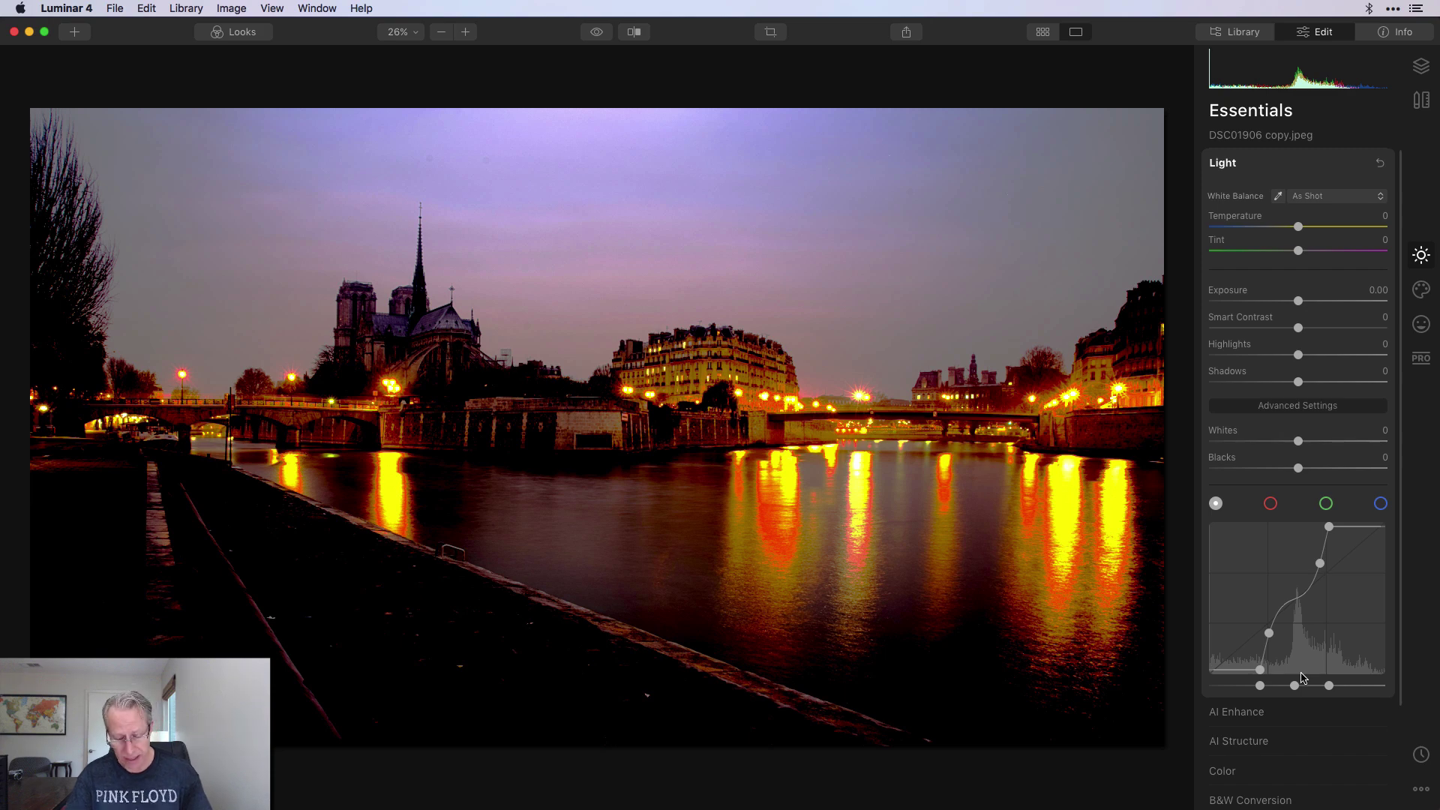
pyautogui.hotkey('shift', 'j')
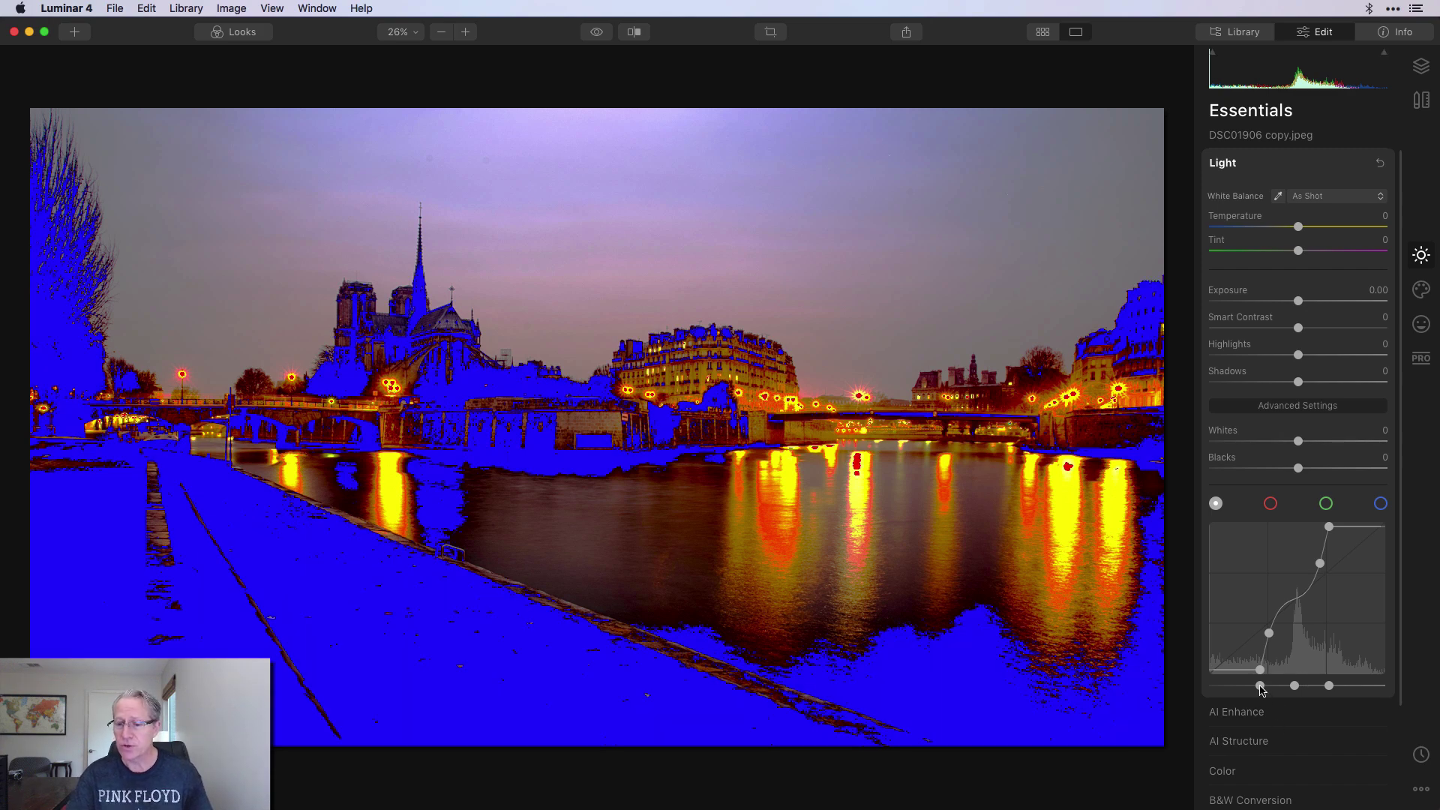
pyautogui.moveTo(1260, 688); pyautogui.dragTo(1230, 689)
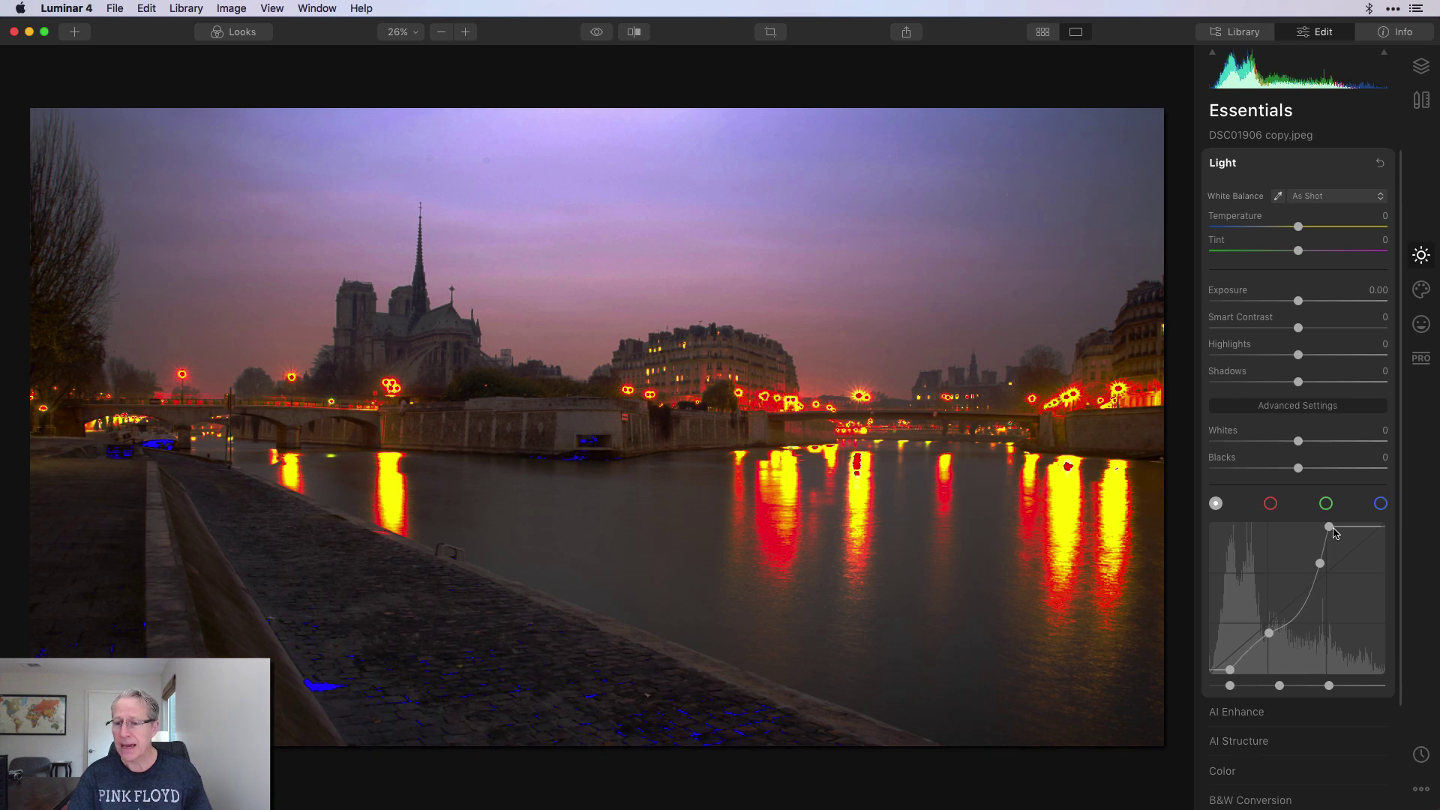
pyautogui.moveTo(1333, 530); pyautogui.dragTo(1378, 531)
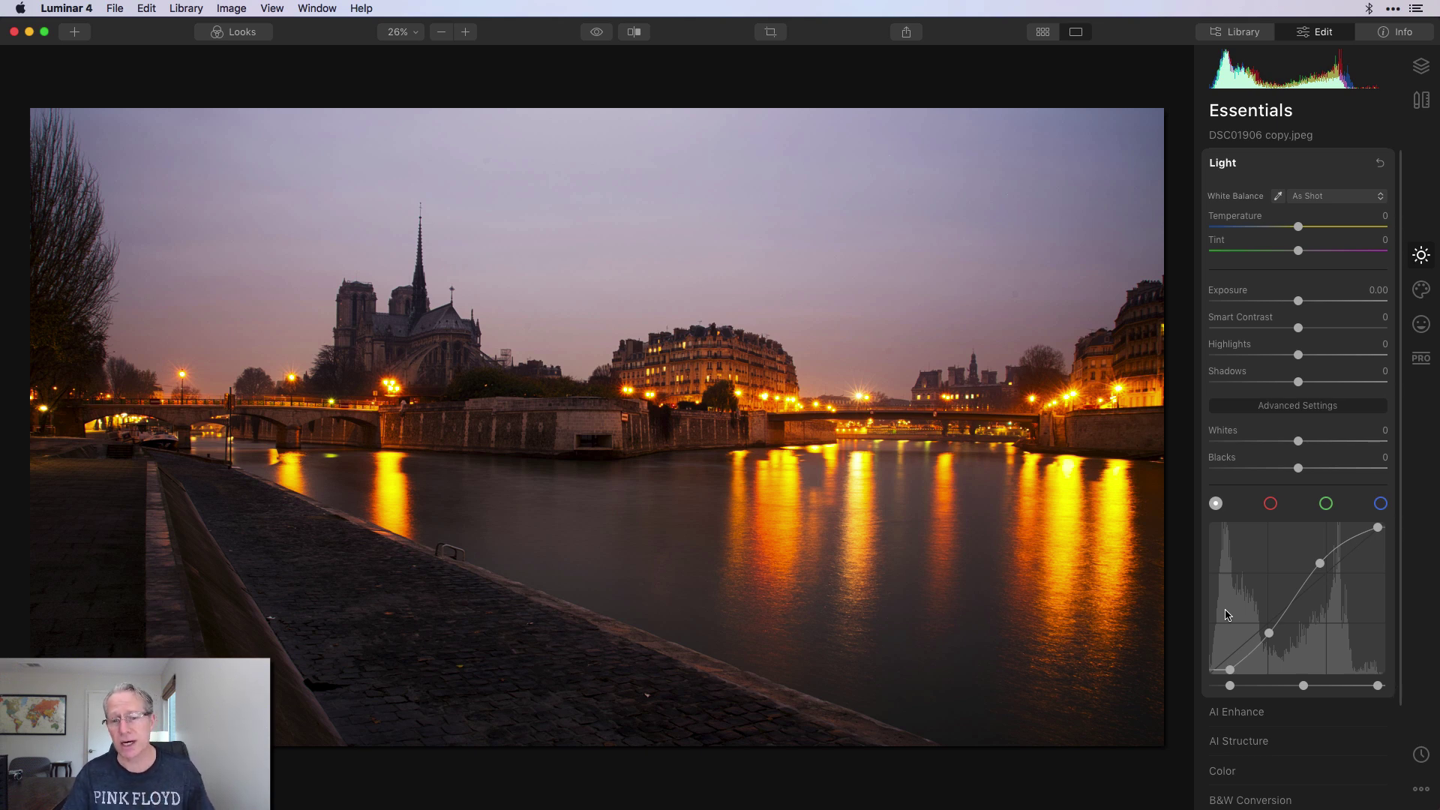
# Check the clipped areas with the clipping preview, and reset all Light adjustments
pyautogui.press('j')
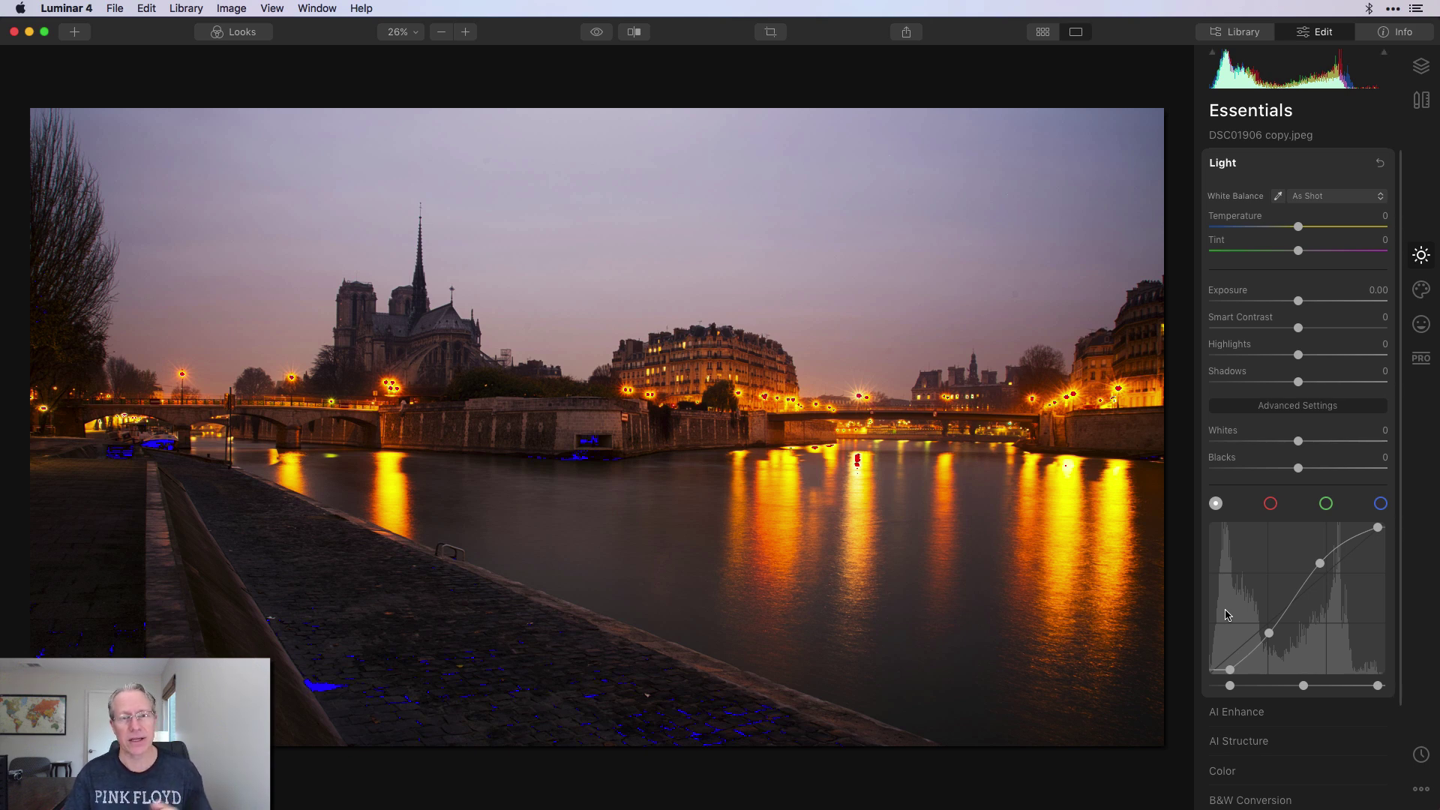
pyautogui.press('j')
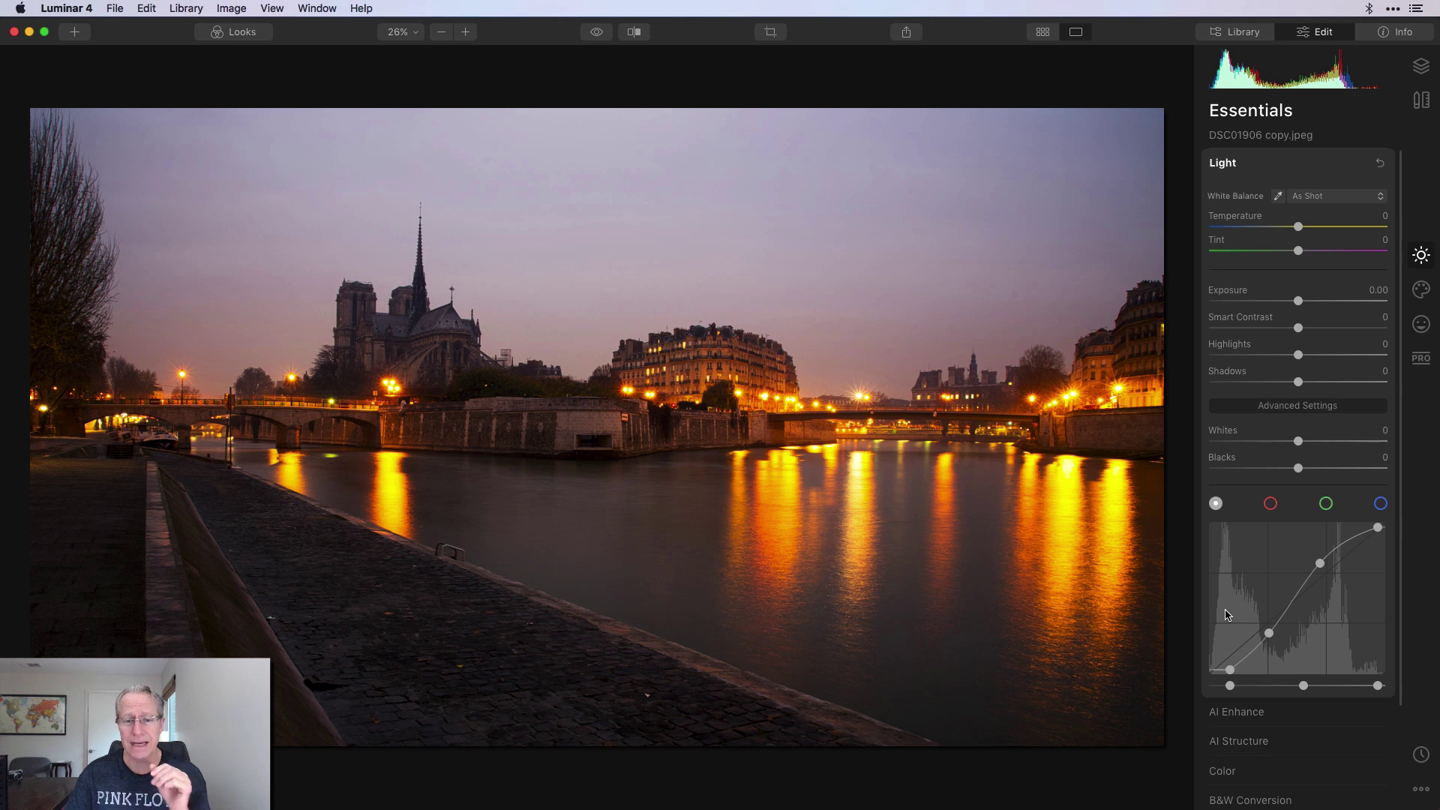
pyautogui.click(1381, 163)
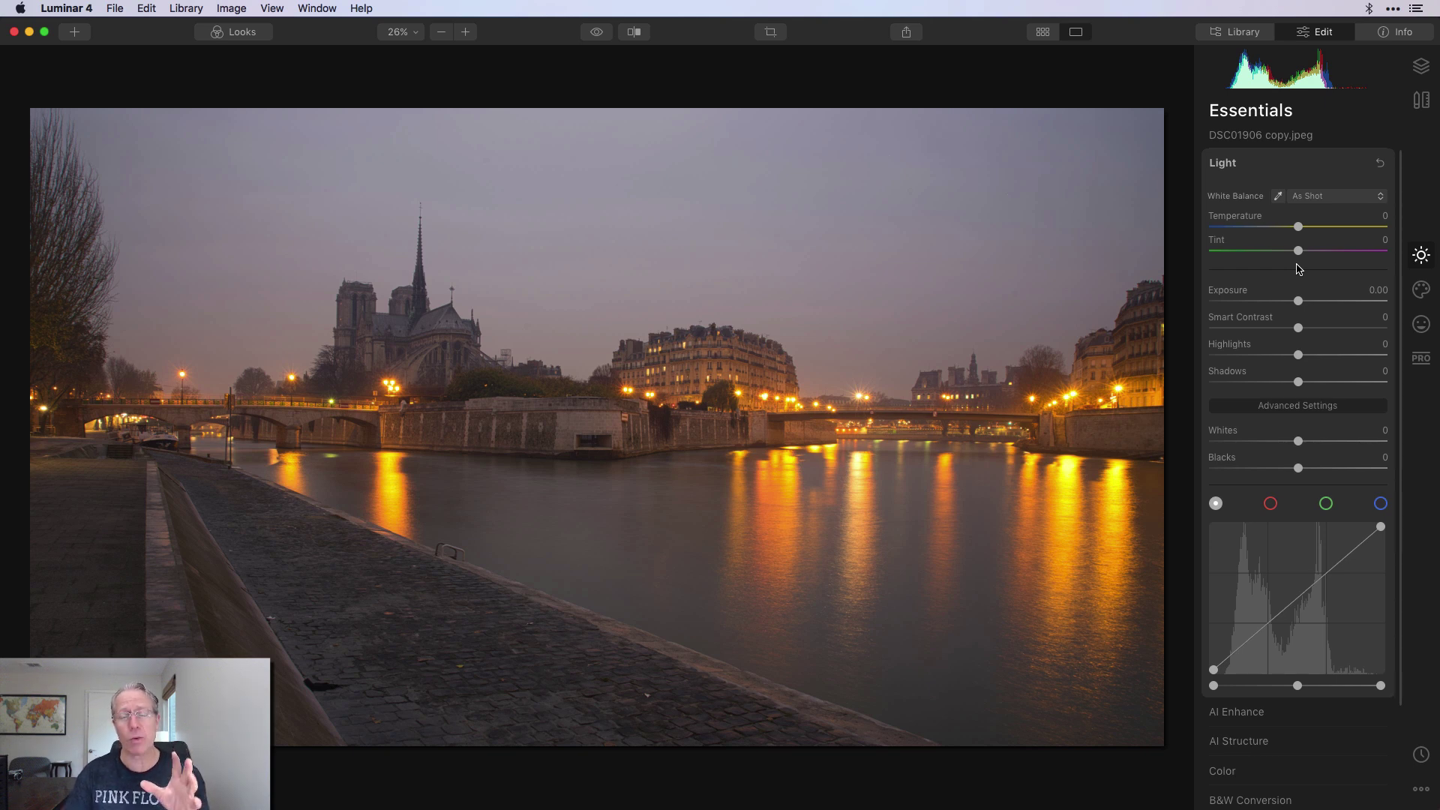
# Convert the photo to black and white with B&W Conversion, and reopen the Light tool
pyautogui.click(1273, 801)
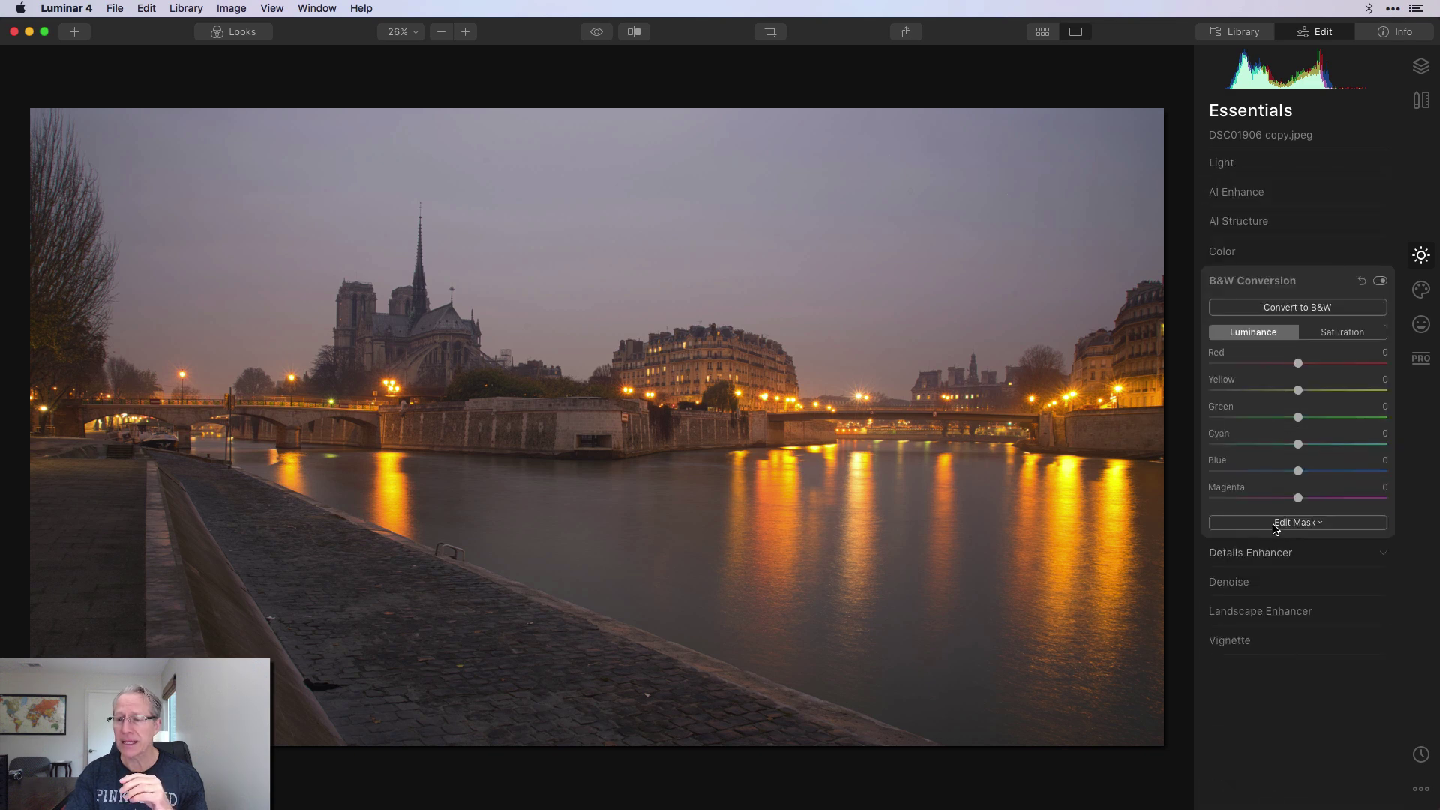
pyautogui.click(1304, 303)
pyautogui.click(1269, 167)
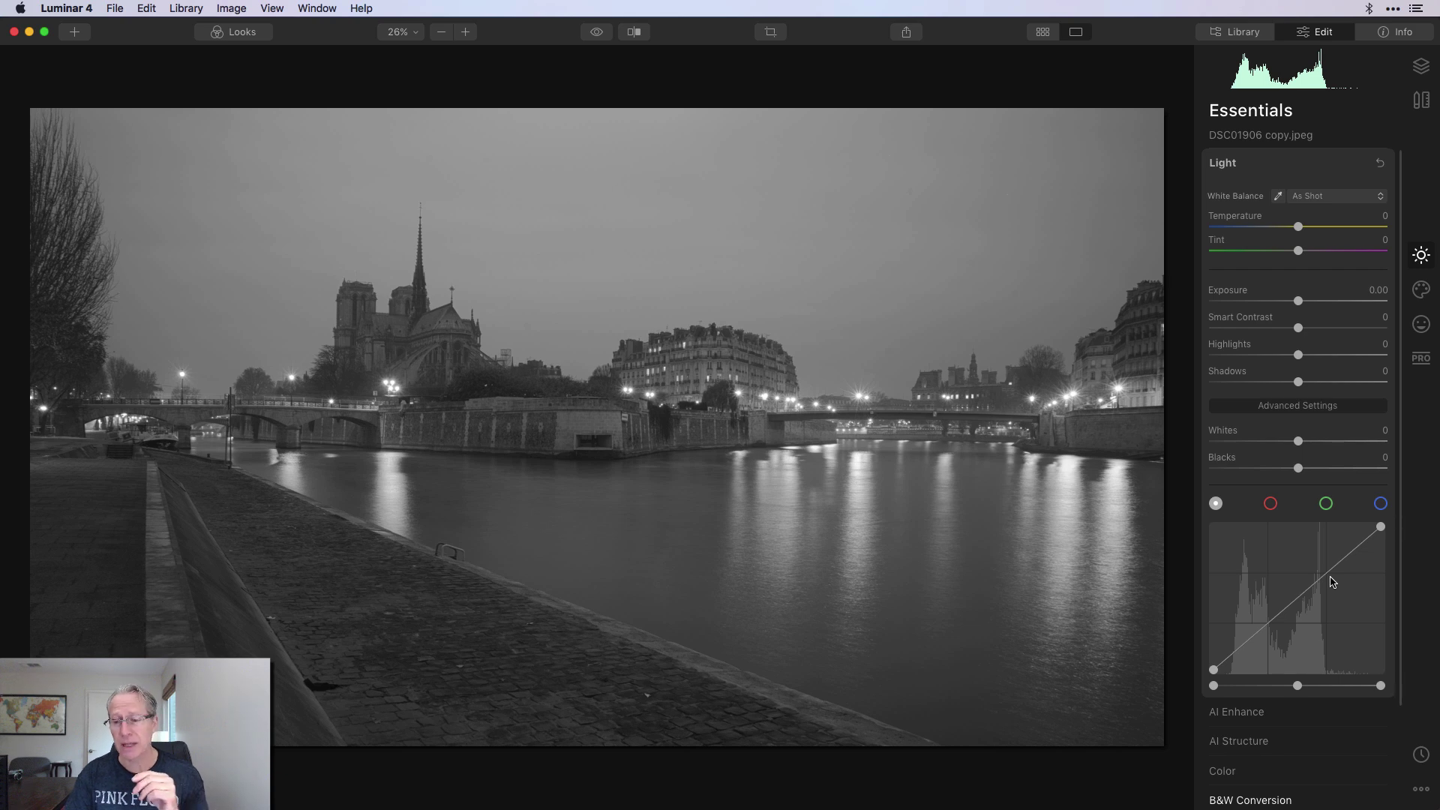
# Form a strong S-curve on the black-and-white photo, check its clipping preview, and reset the Light tool
pyautogui.moveTo(1328, 579); pyautogui.dragTo(1320, 562)
pyautogui.moveTo(1265, 616); pyautogui.dragTo(1281, 636)
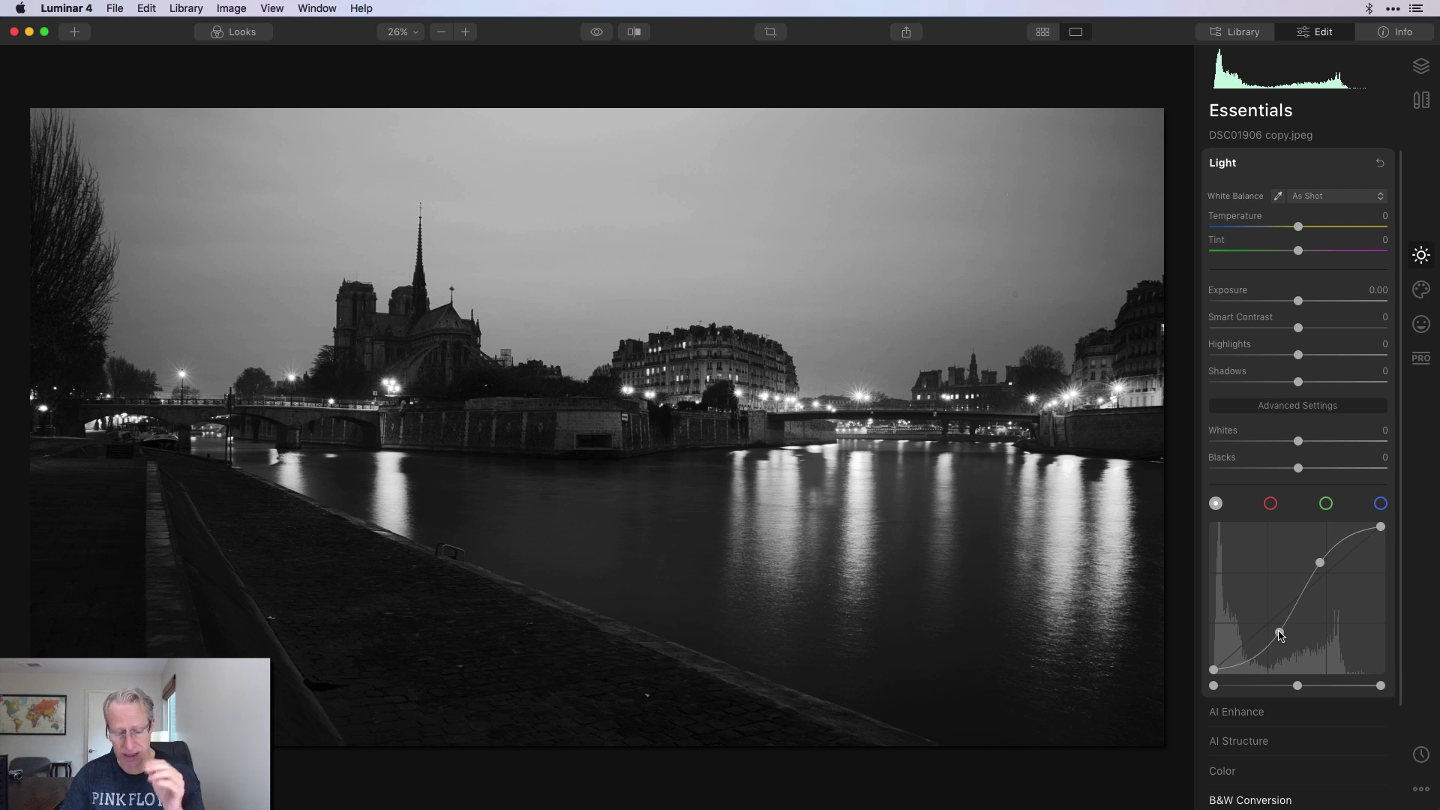
pyautogui.press('j')
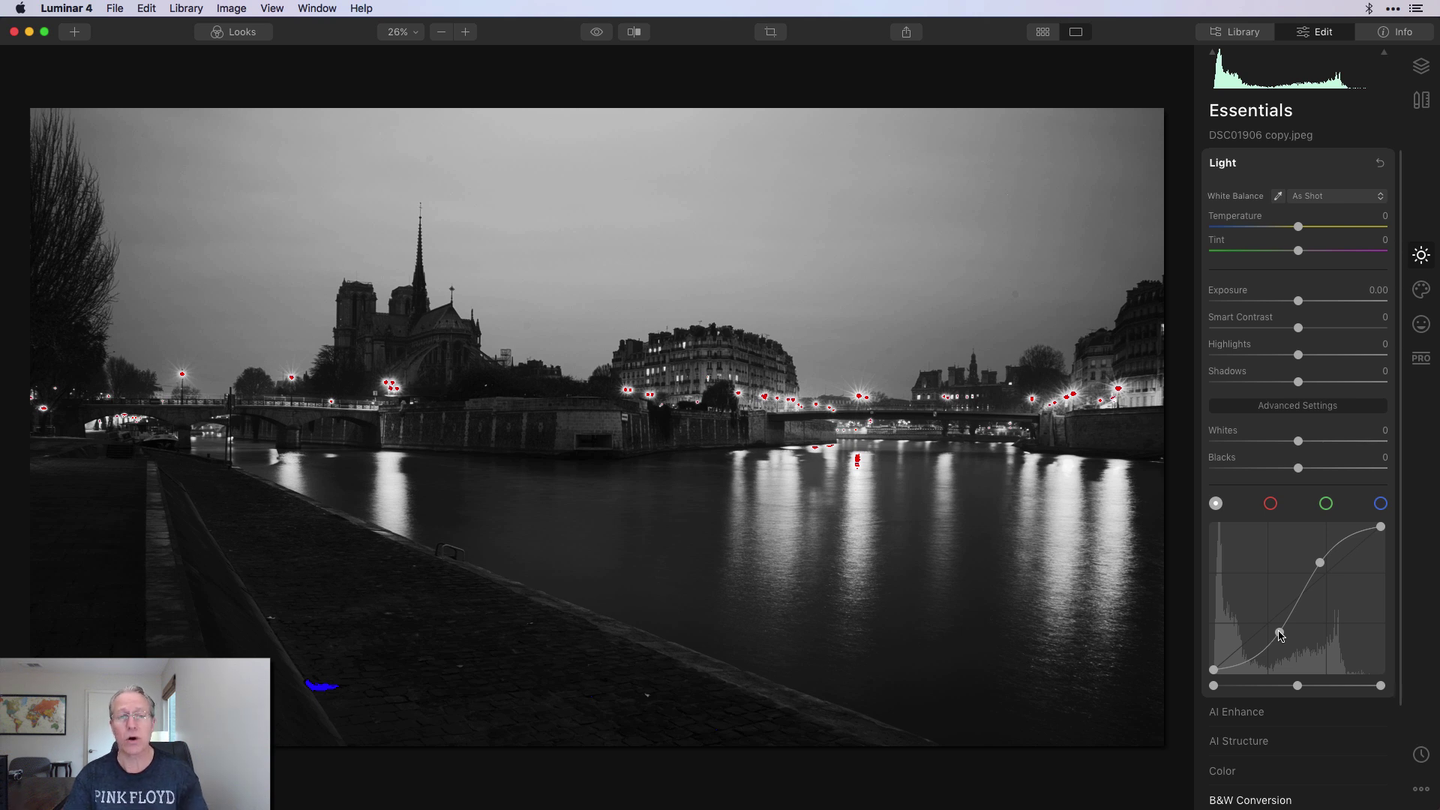
pyautogui.press('j')
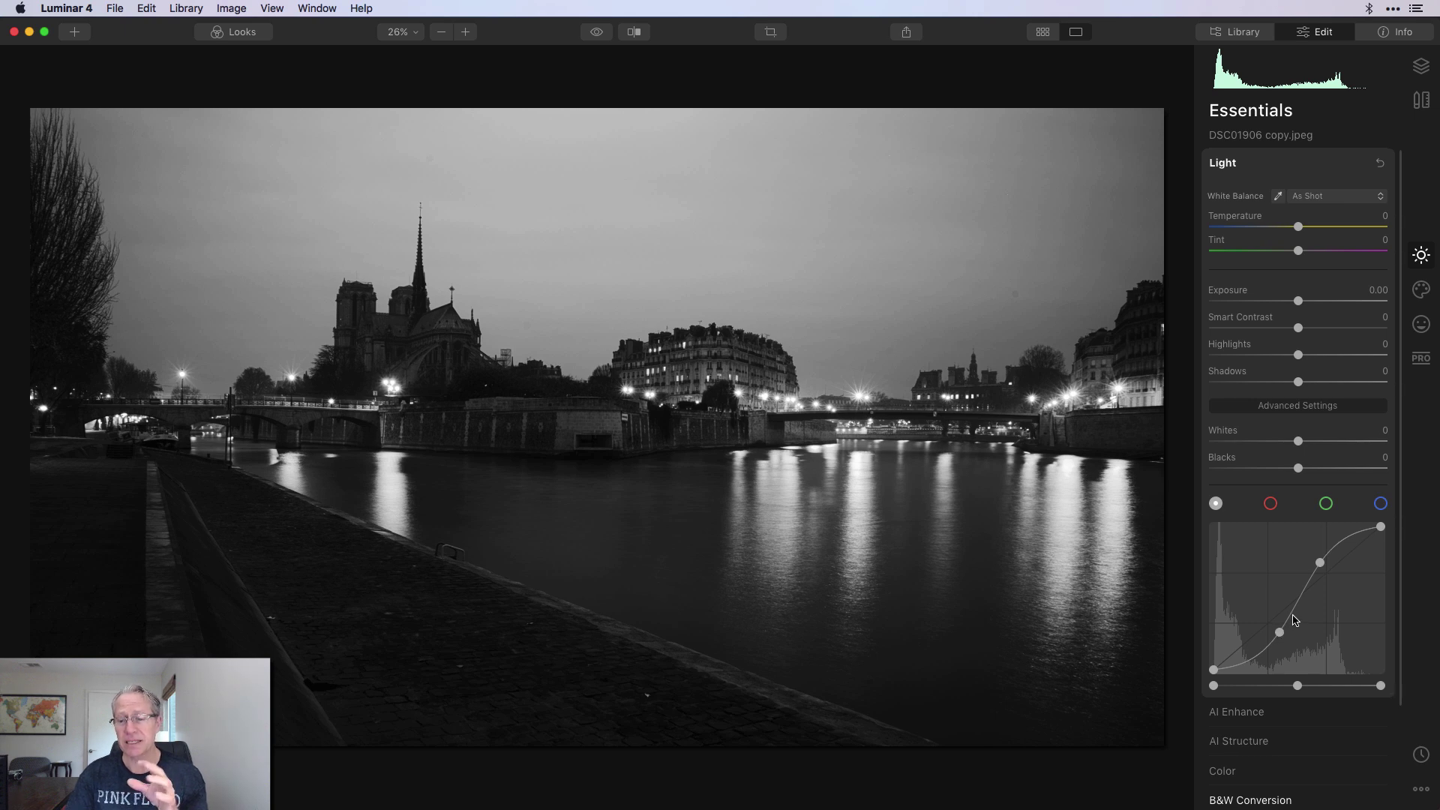
pyautogui.click(1381, 163)
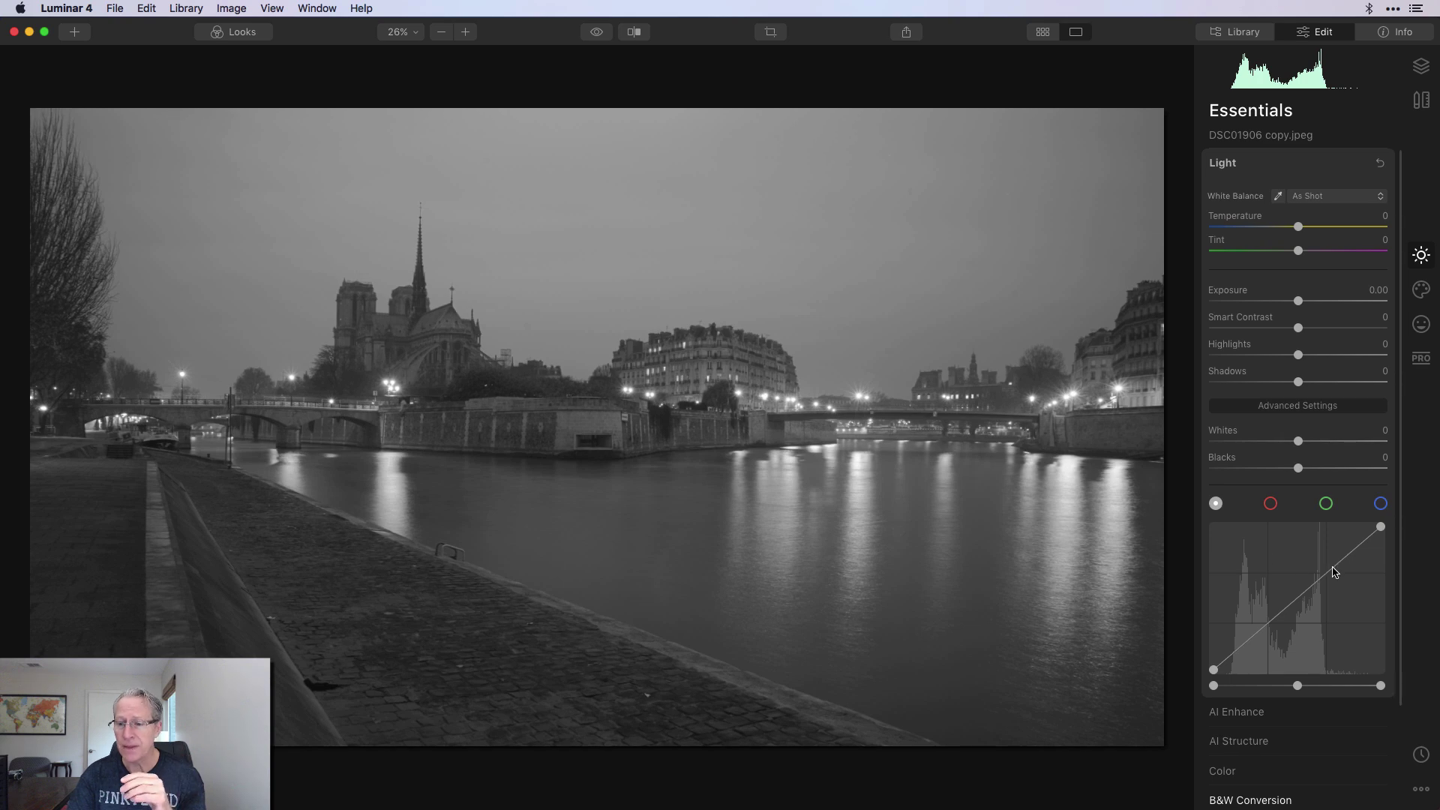
# Shape a new S-curve with a raised highlights point, a lowered shadows point and an extra point in the deep shadows
pyautogui.click(1326, 574)
pyautogui.moveTo(1328, 576); pyautogui.dragTo(1324, 568)
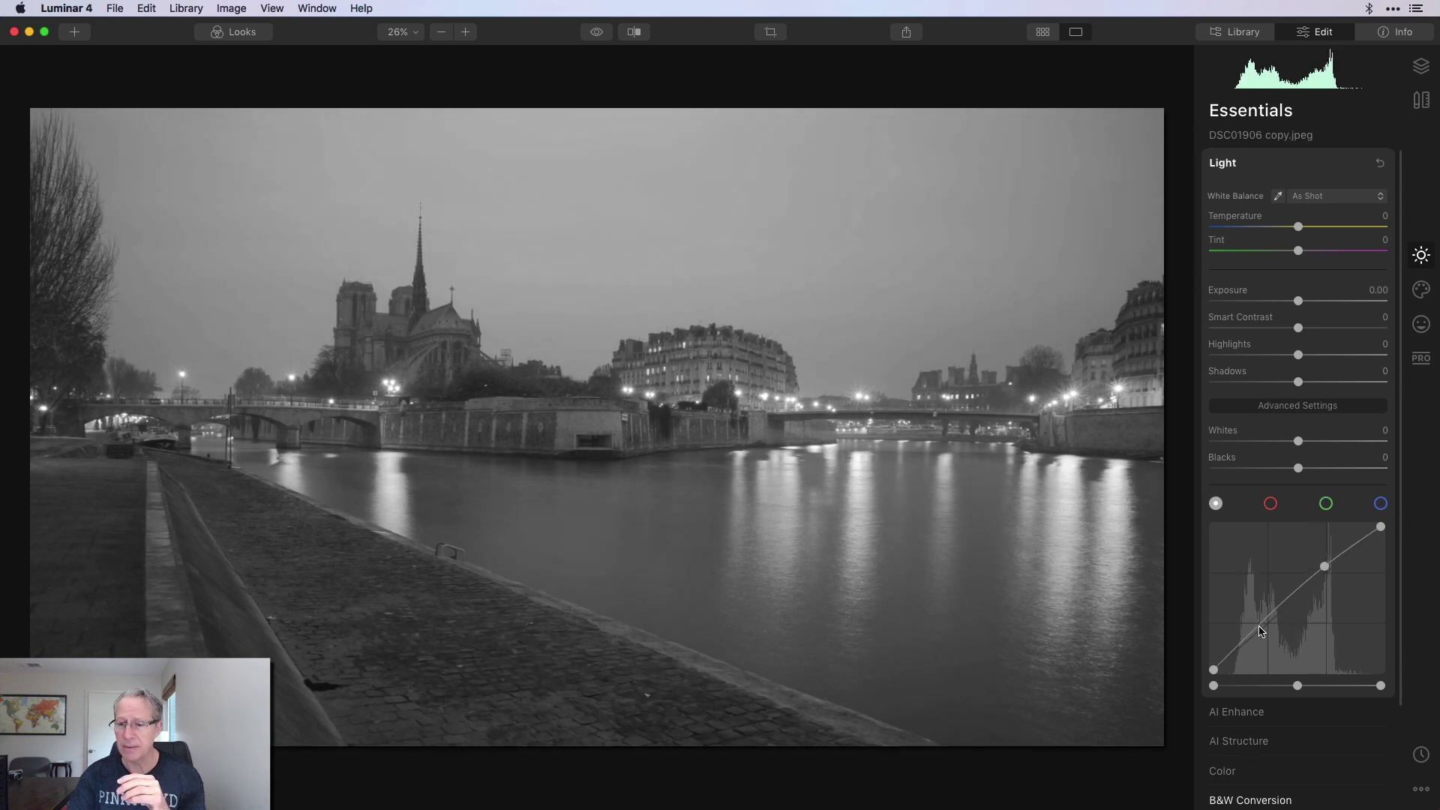
pyautogui.moveTo(1263, 626); pyautogui.dragTo(1272, 638)
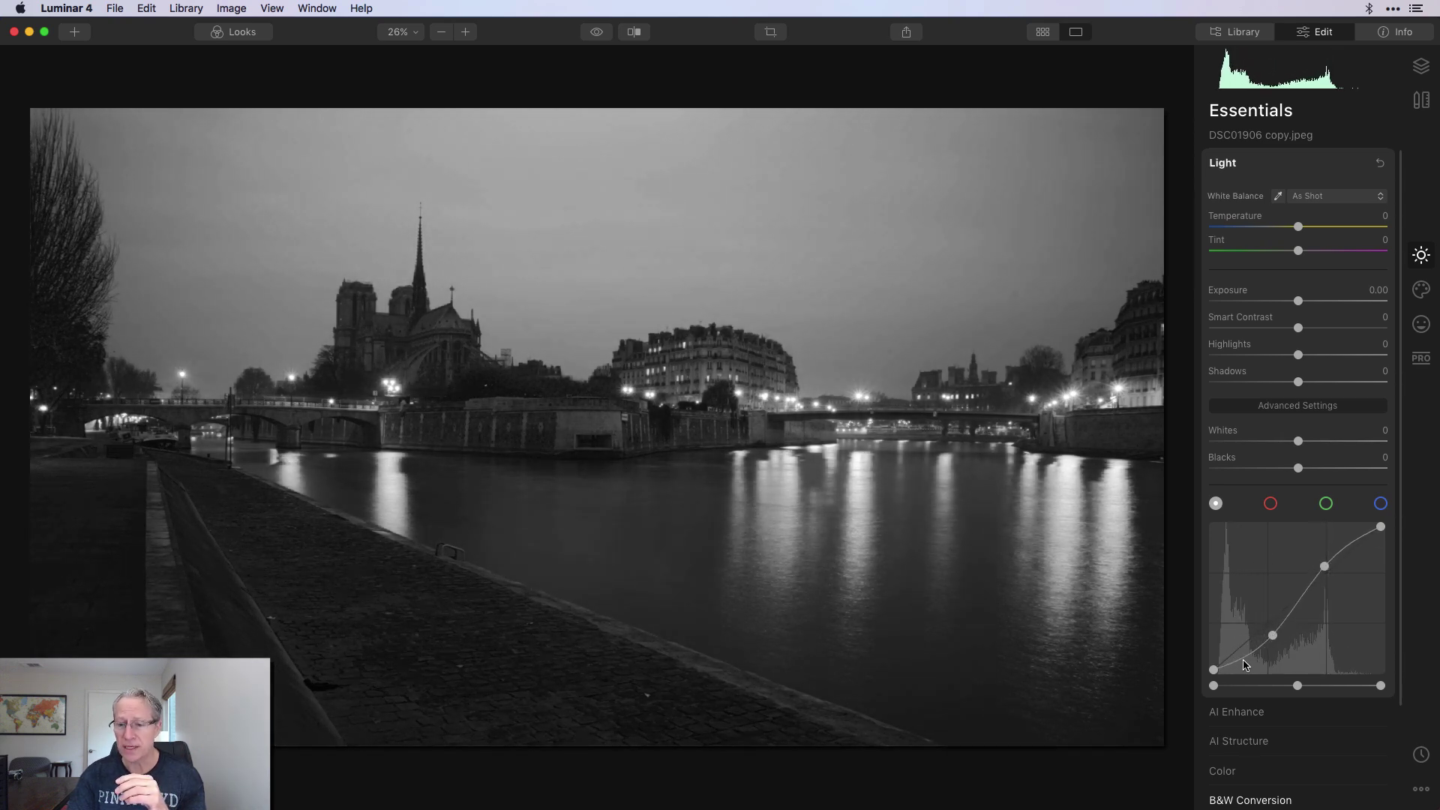
pyautogui.click(1247, 662)
# Move the curve's black and white points inward and raise the highlights point further, checking the result with the clipping preview
pyautogui.moveTo(1215, 686); pyautogui.dragTo(1241, 686)
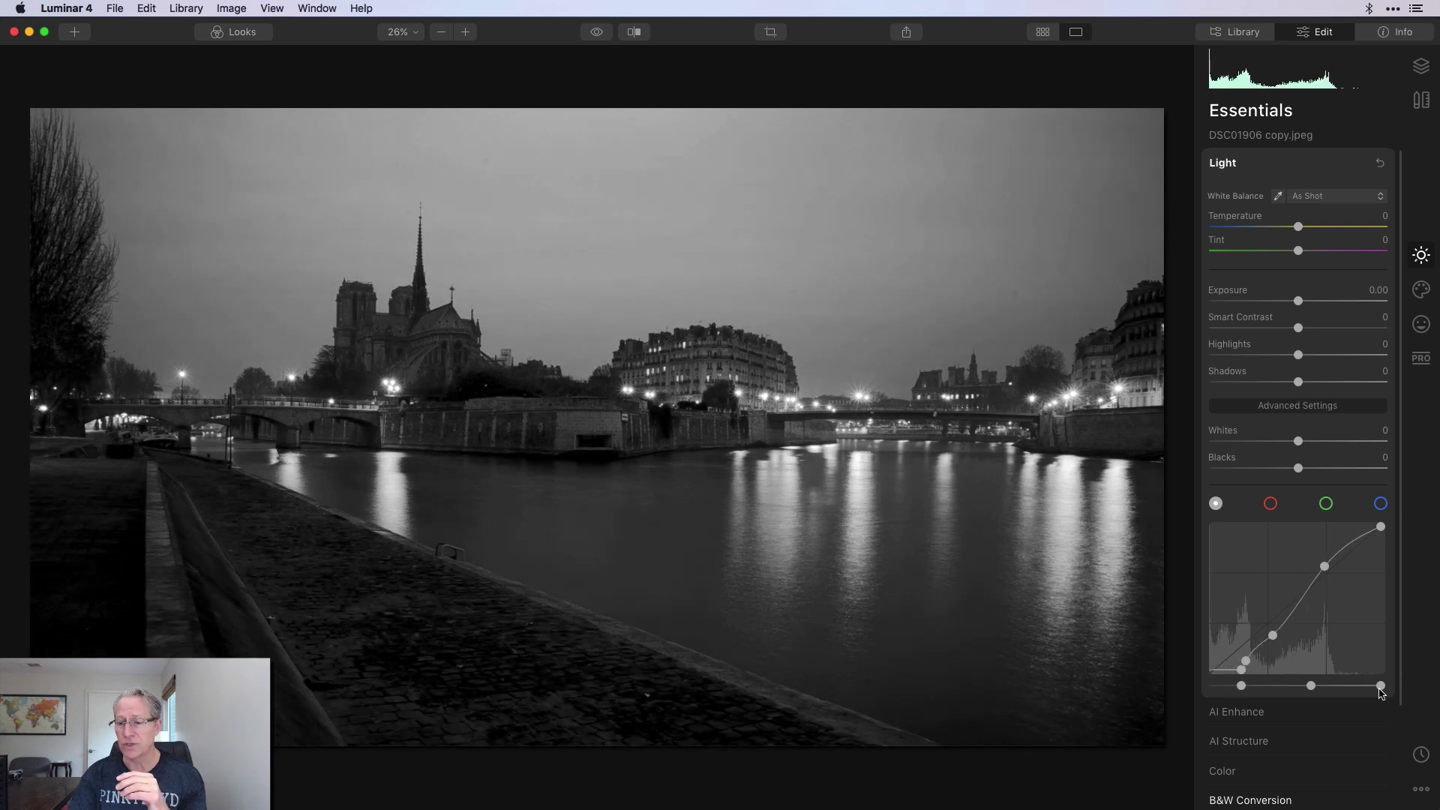
pyautogui.moveTo(1381, 685); pyautogui.dragTo(1356, 687)
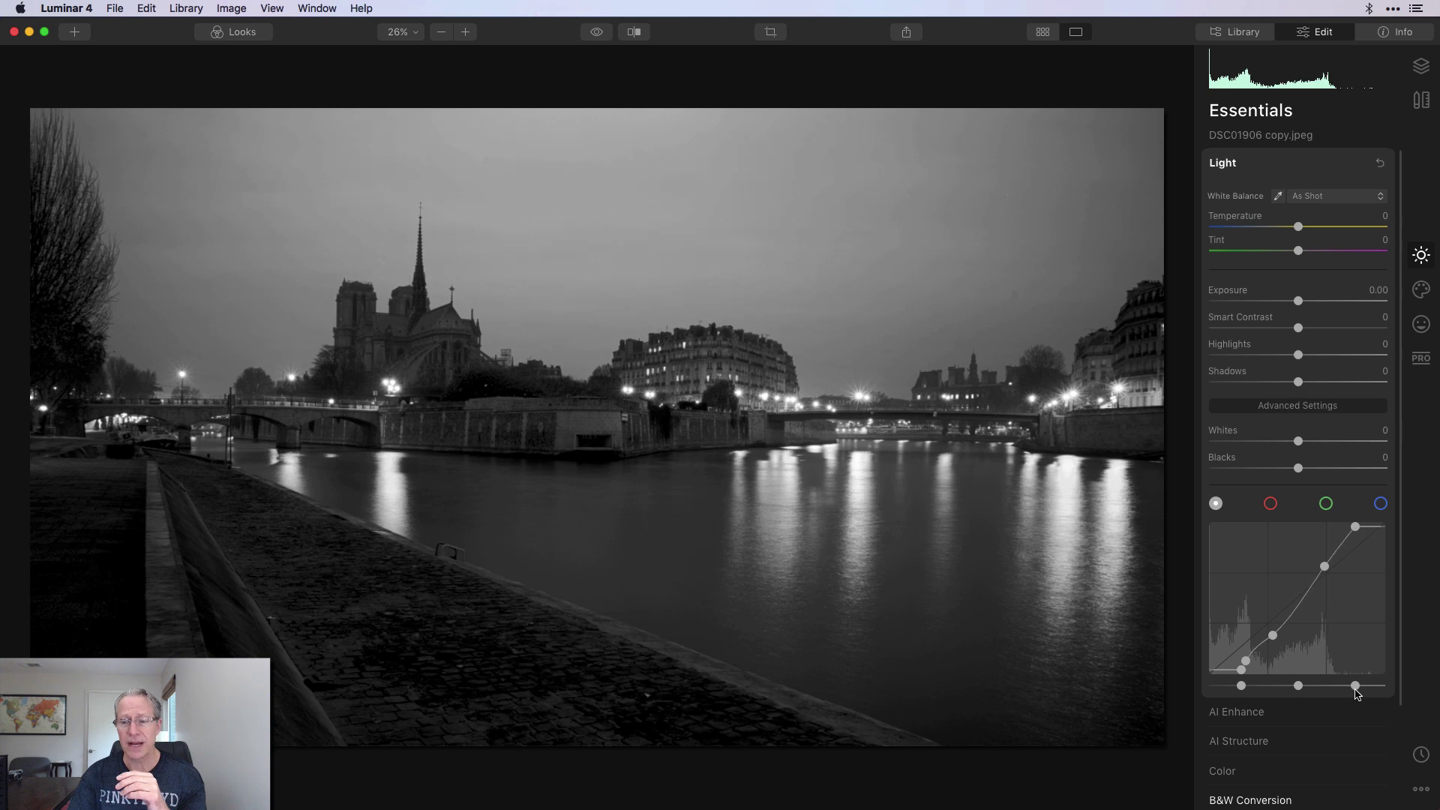
pyautogui.moveTo(1323, 567); pyautogui.dragTo(1317, 551)
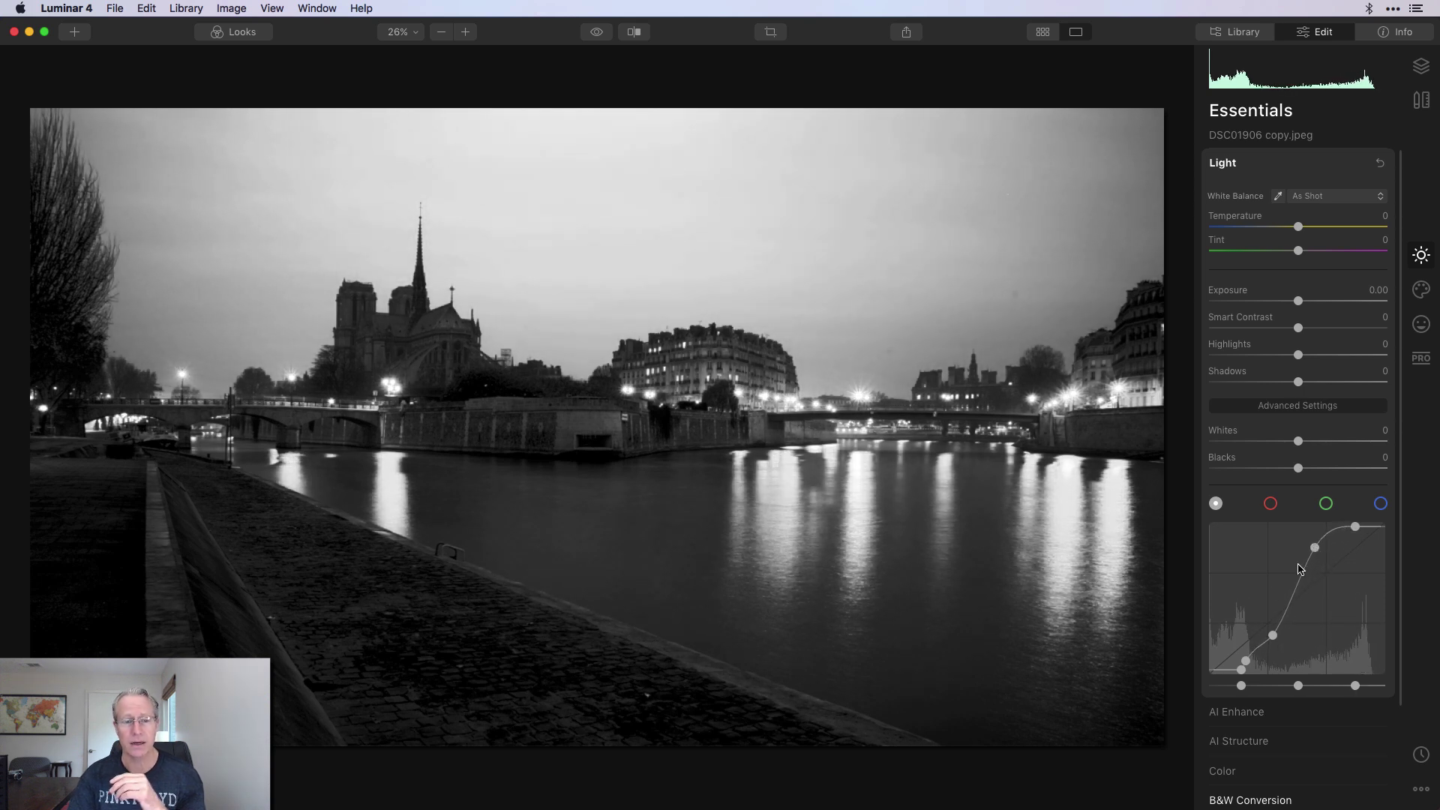
pyautogui.press('super+shift+j')
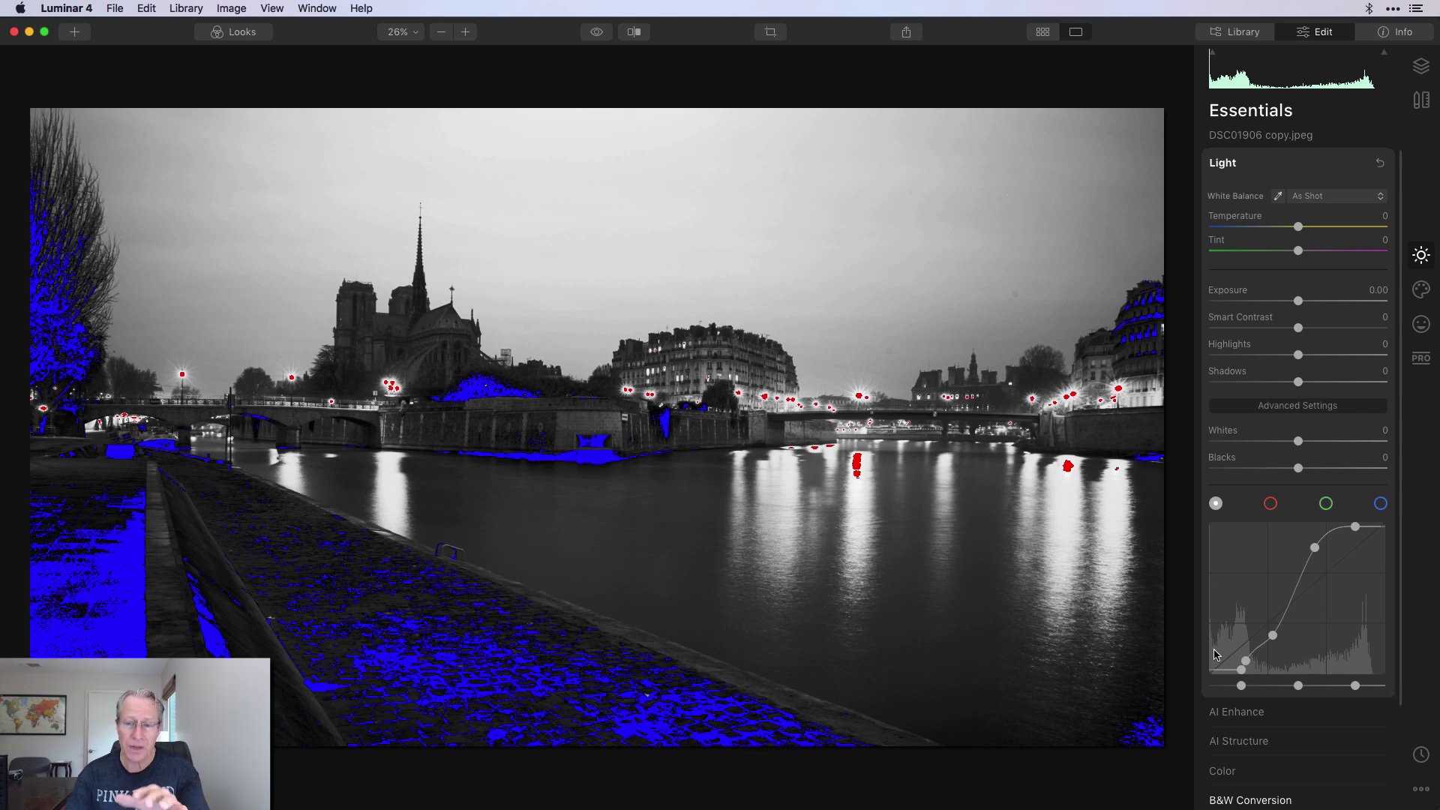
pyautogui.press('super+shift+j')
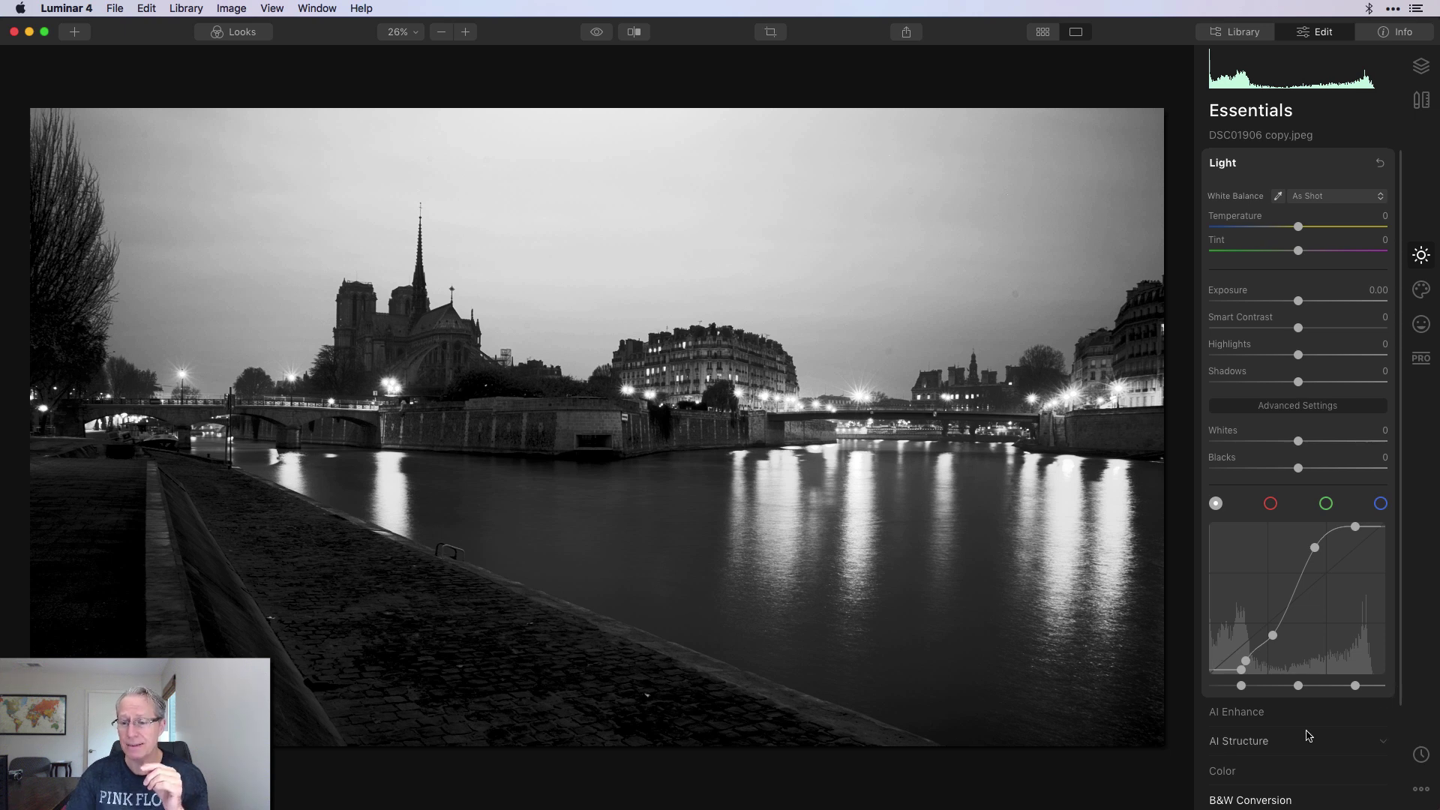
# Turn the black-and-white conversion off to compare the curve in color, and turn it back on
pyautogui.scroll(-2, 1305, 733)
pyautogui.click(1290, 765)
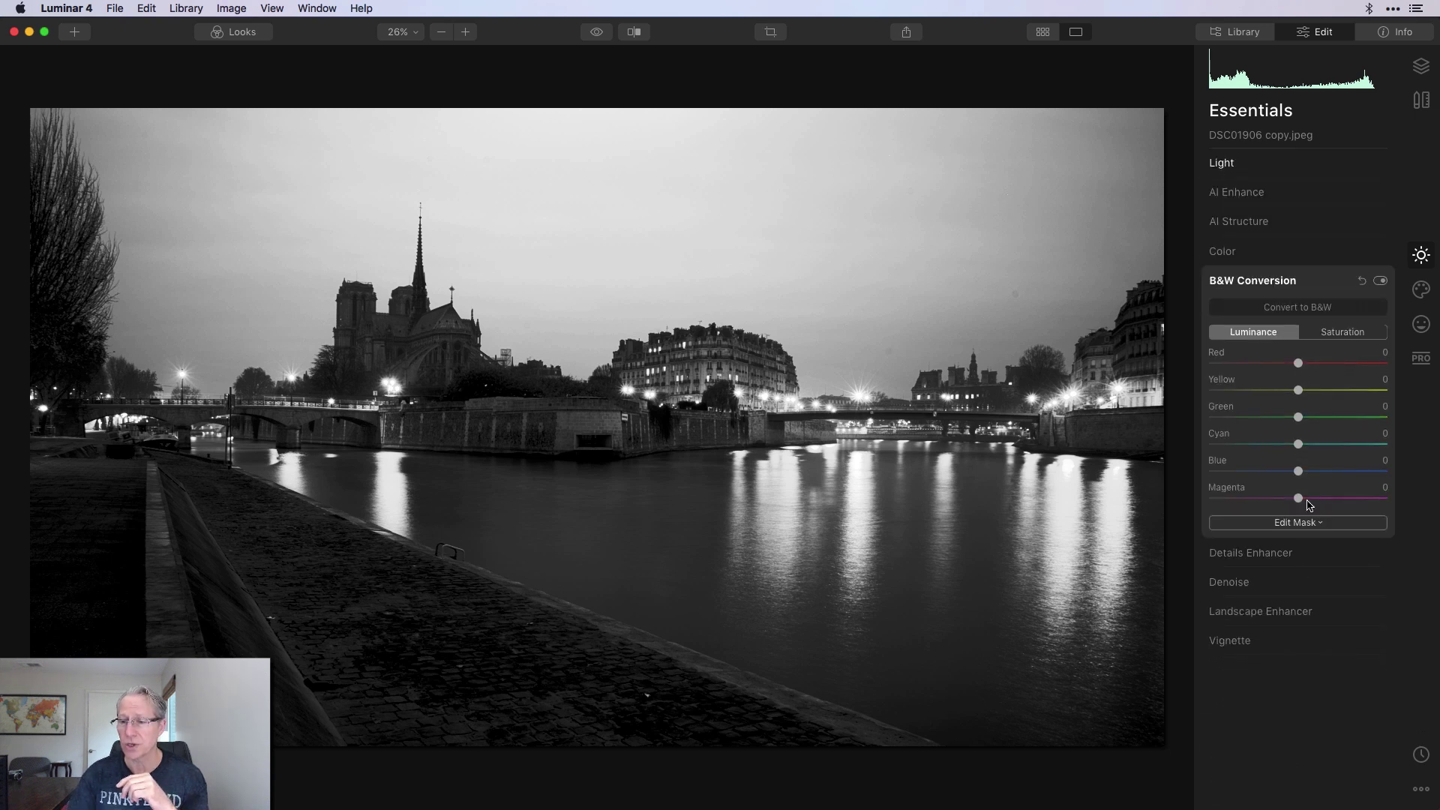
pyautogui.click(1300, 309)
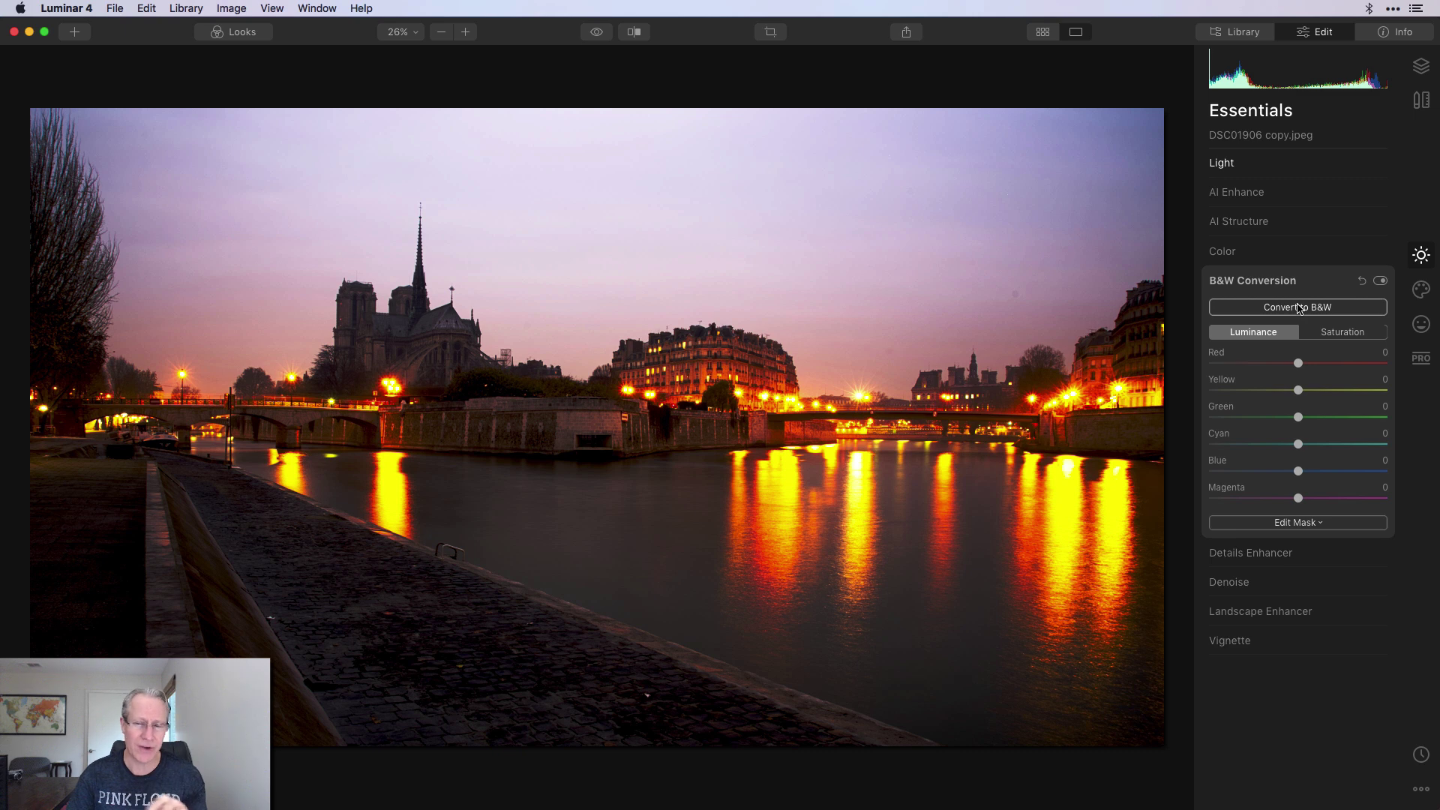
pyautogui.click(1300, 309)
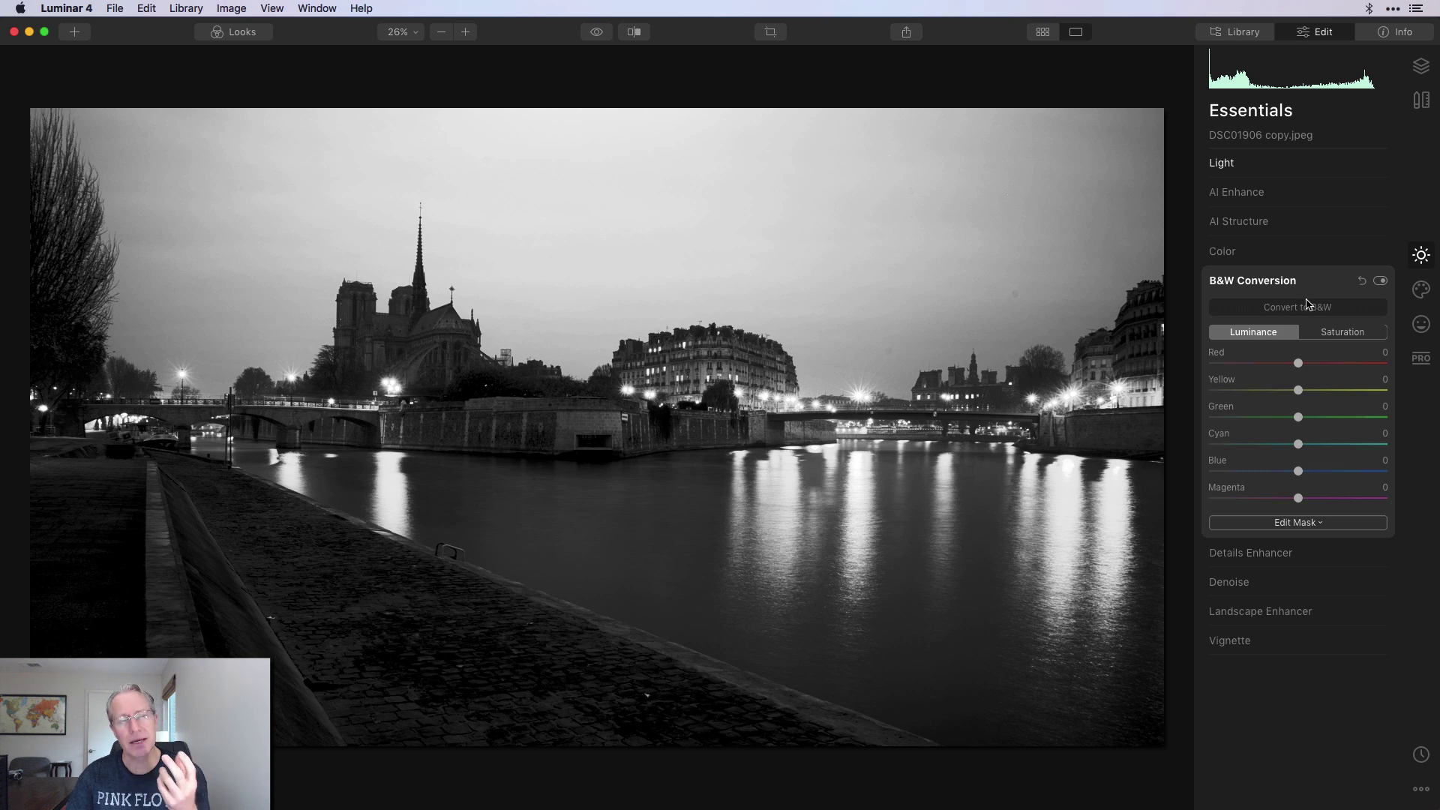
# Reset the black-and-white conversion and, with the red channel's curve shown, consult the ScreenColorMix color diagram in Preview
pyautogui.click(1363, 282)
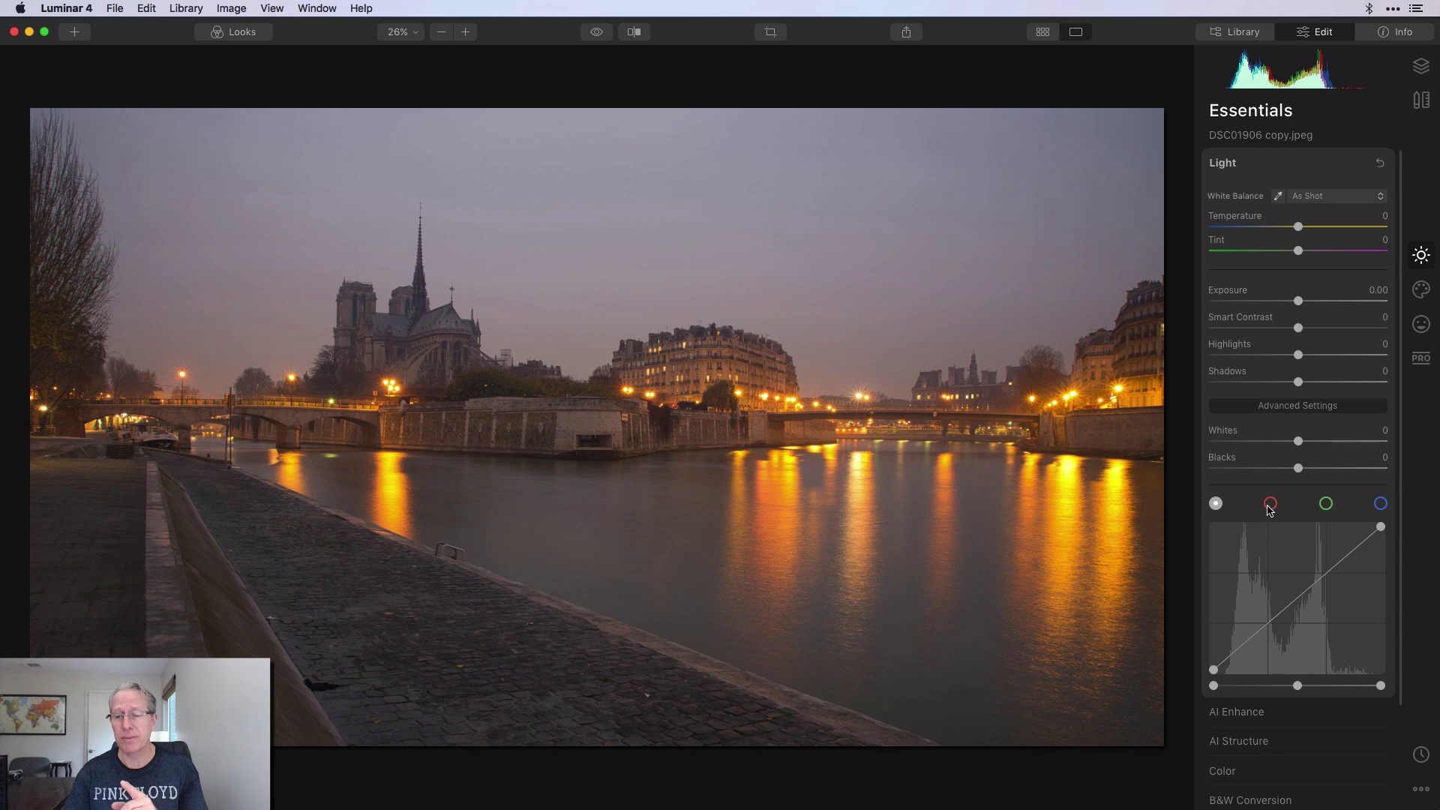
pyautogui.click(1270, 505)
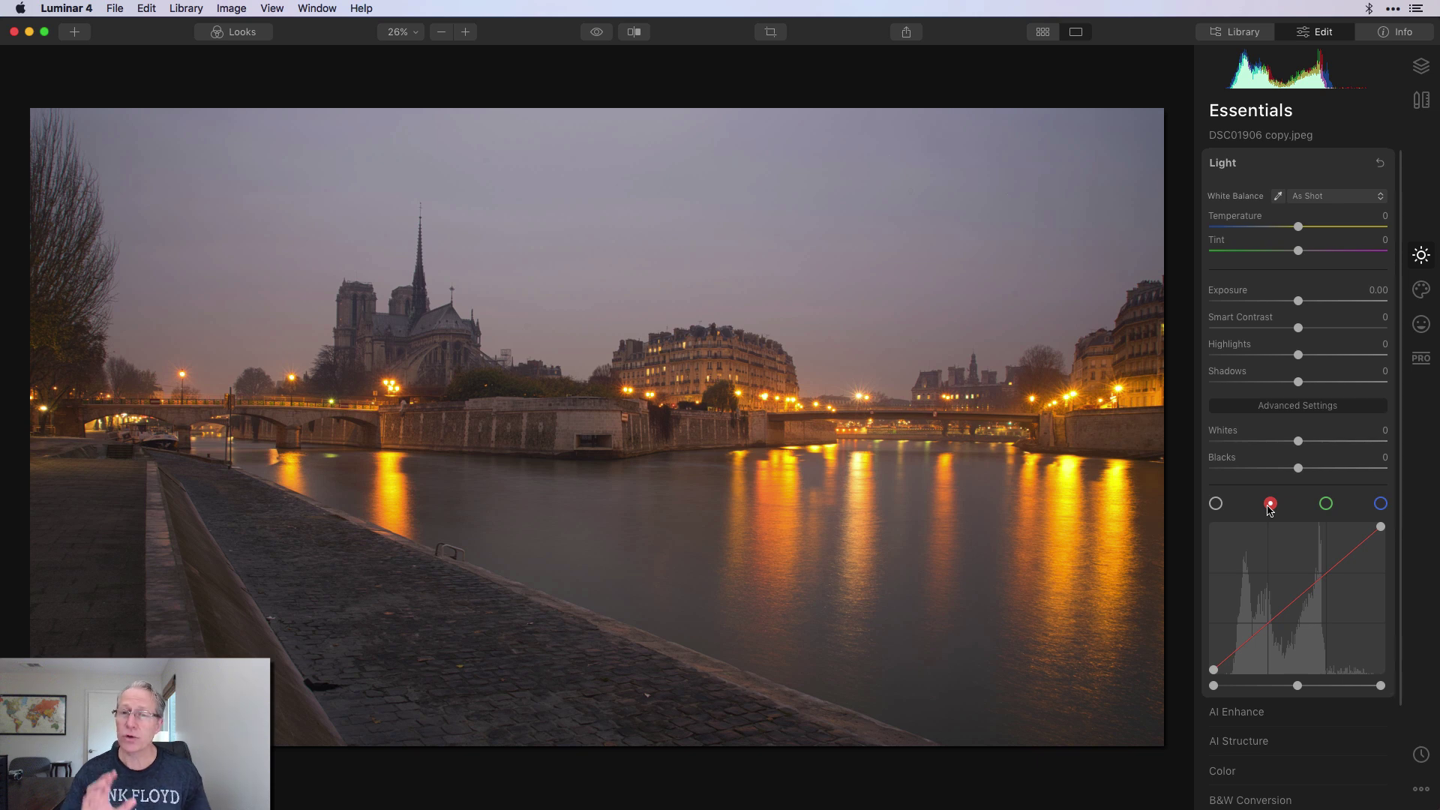
pyautogui.press('cmd+Tab')
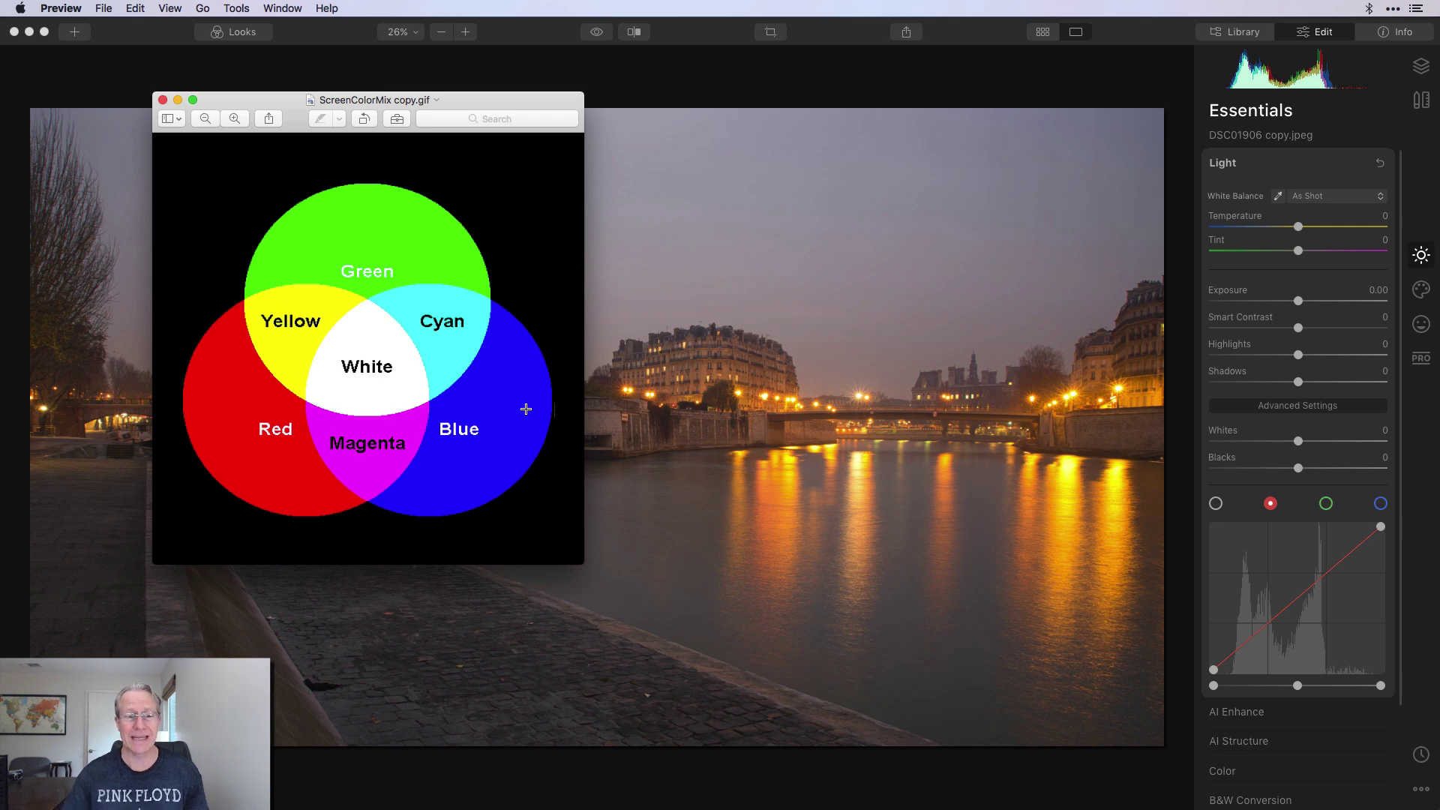
pyautogui.press('super+q')
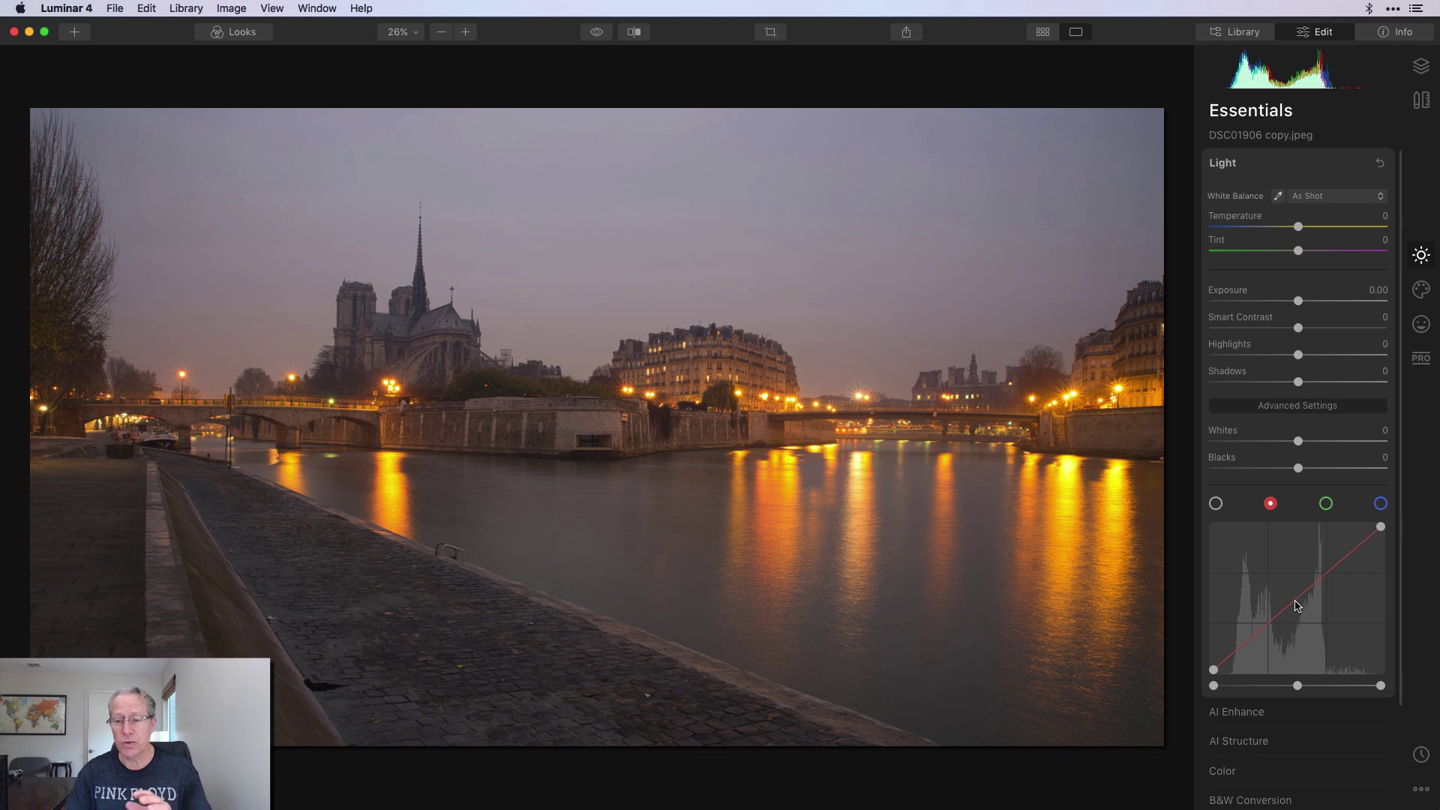
# Form a mild S-curve on the composite RGB curve with a raised highlights point and a lowered shadows point
pyautogui.click(1215, 504)
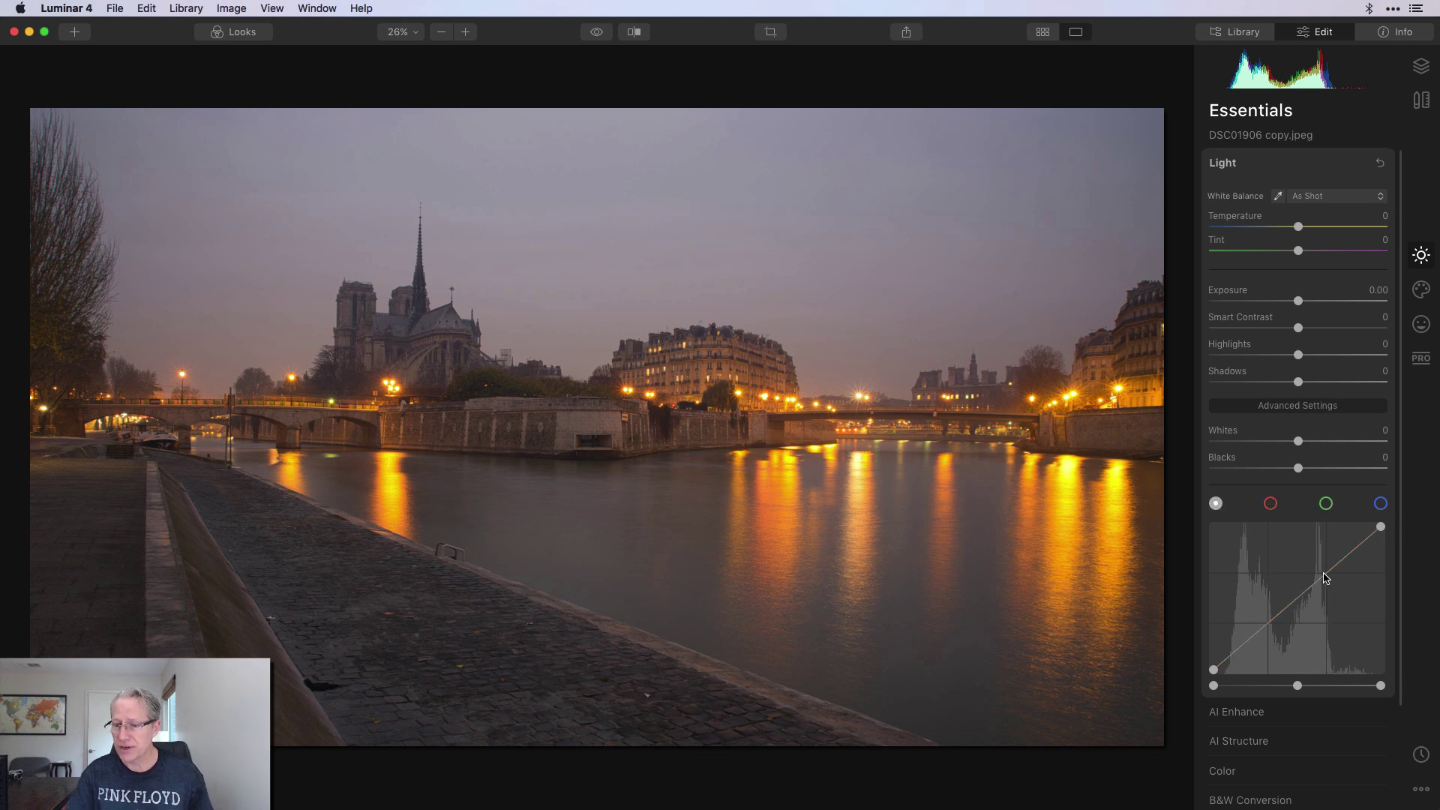
pyautogui.moveTo(1322, 575); pyautogui.dragTo(1320, 567)
pyautogui.click(1266, 624)
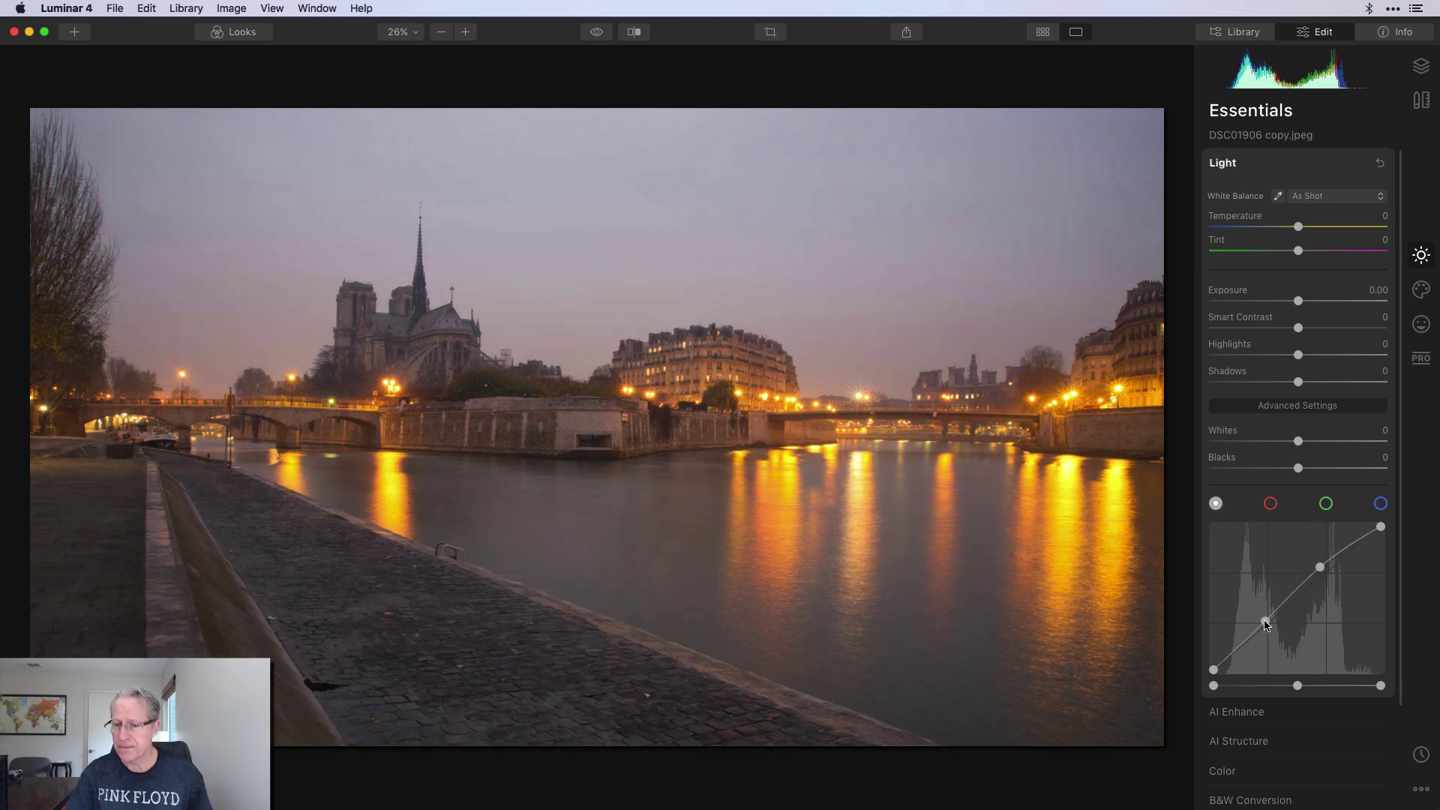
pyautogui.moveTo(1266, 624); pyautogui.dragTo(1273, 633)
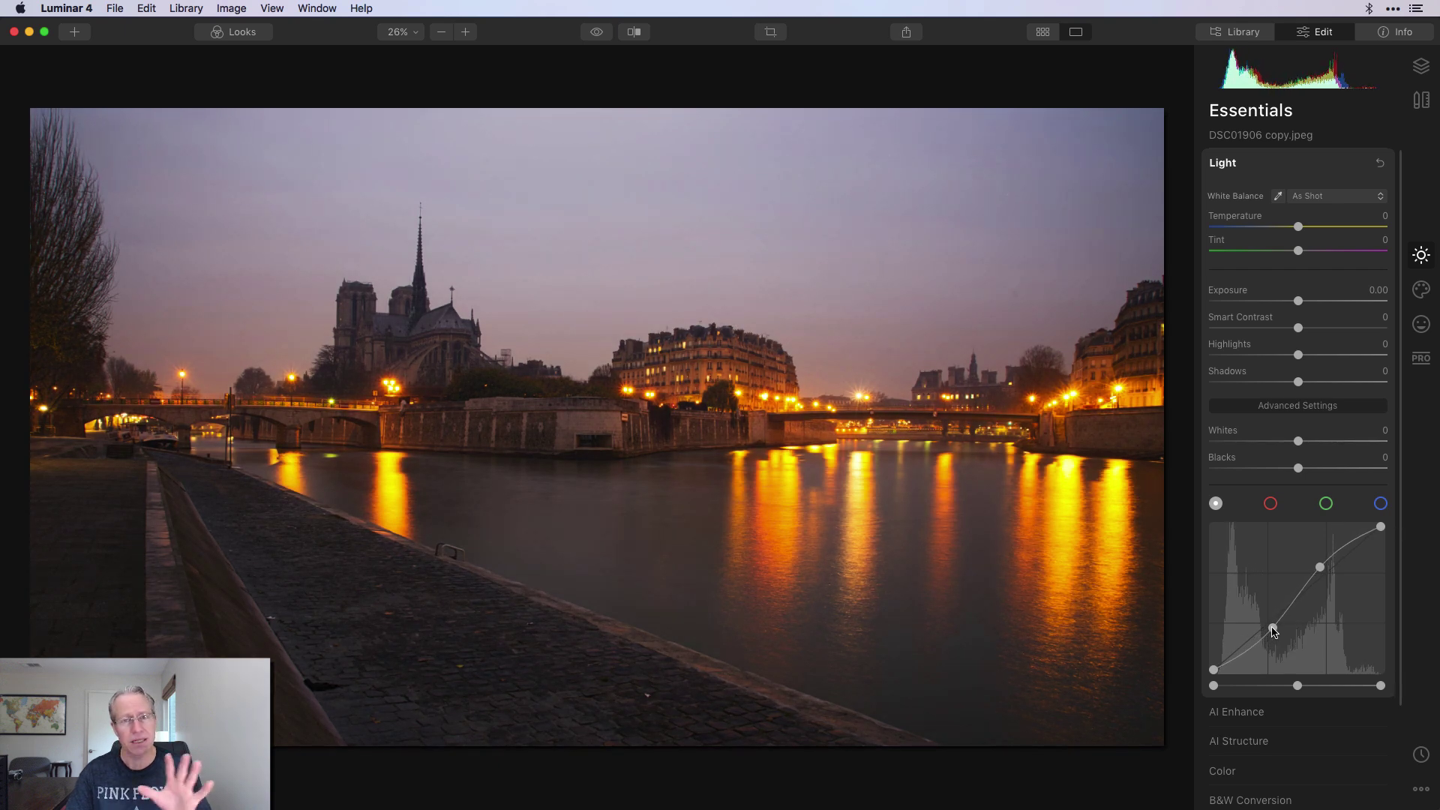
# Add a midtone point to the red channel's curve and pull it down to shift the photo toward cyan
pyautogui.click(1270, 504)
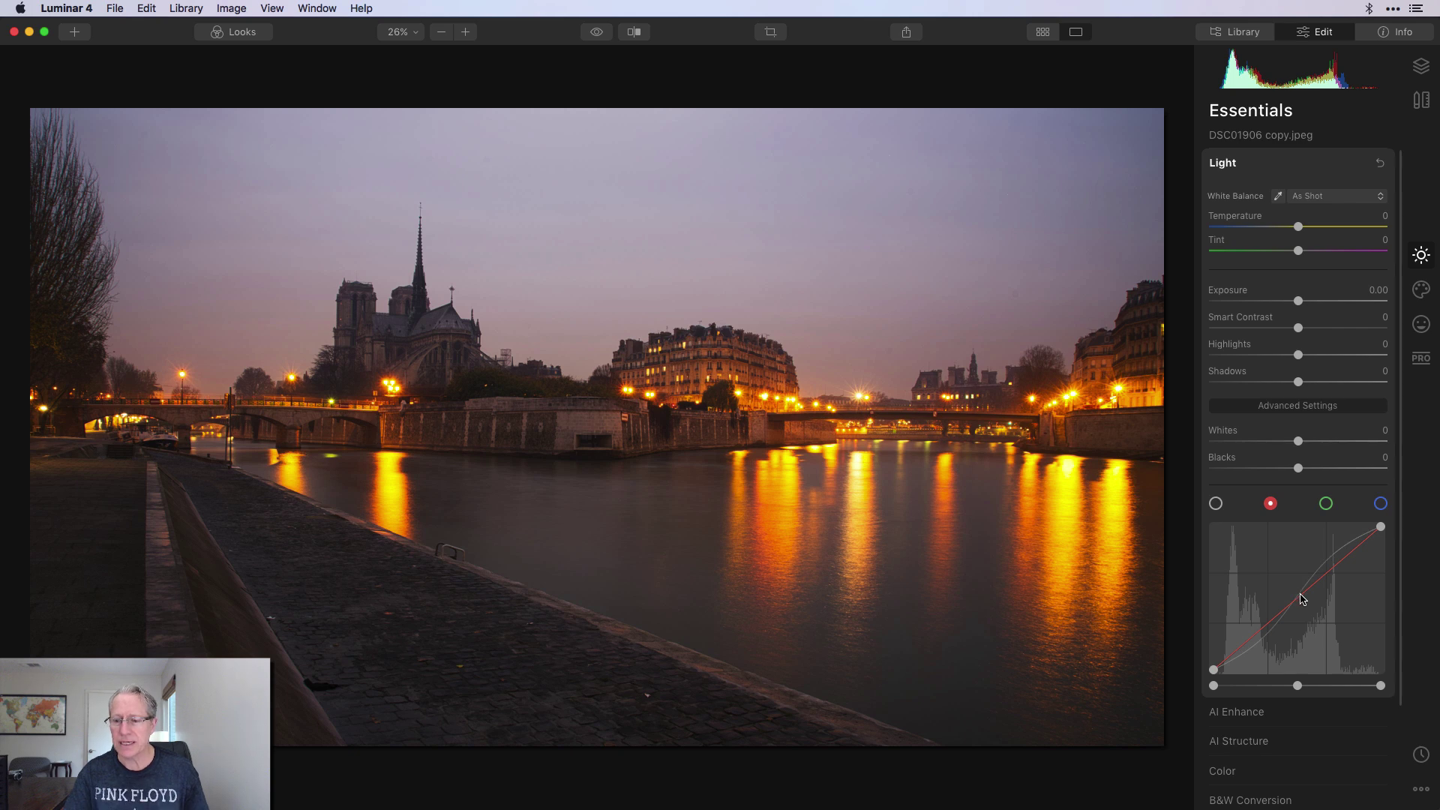
pyautogui.click(1301, 597)
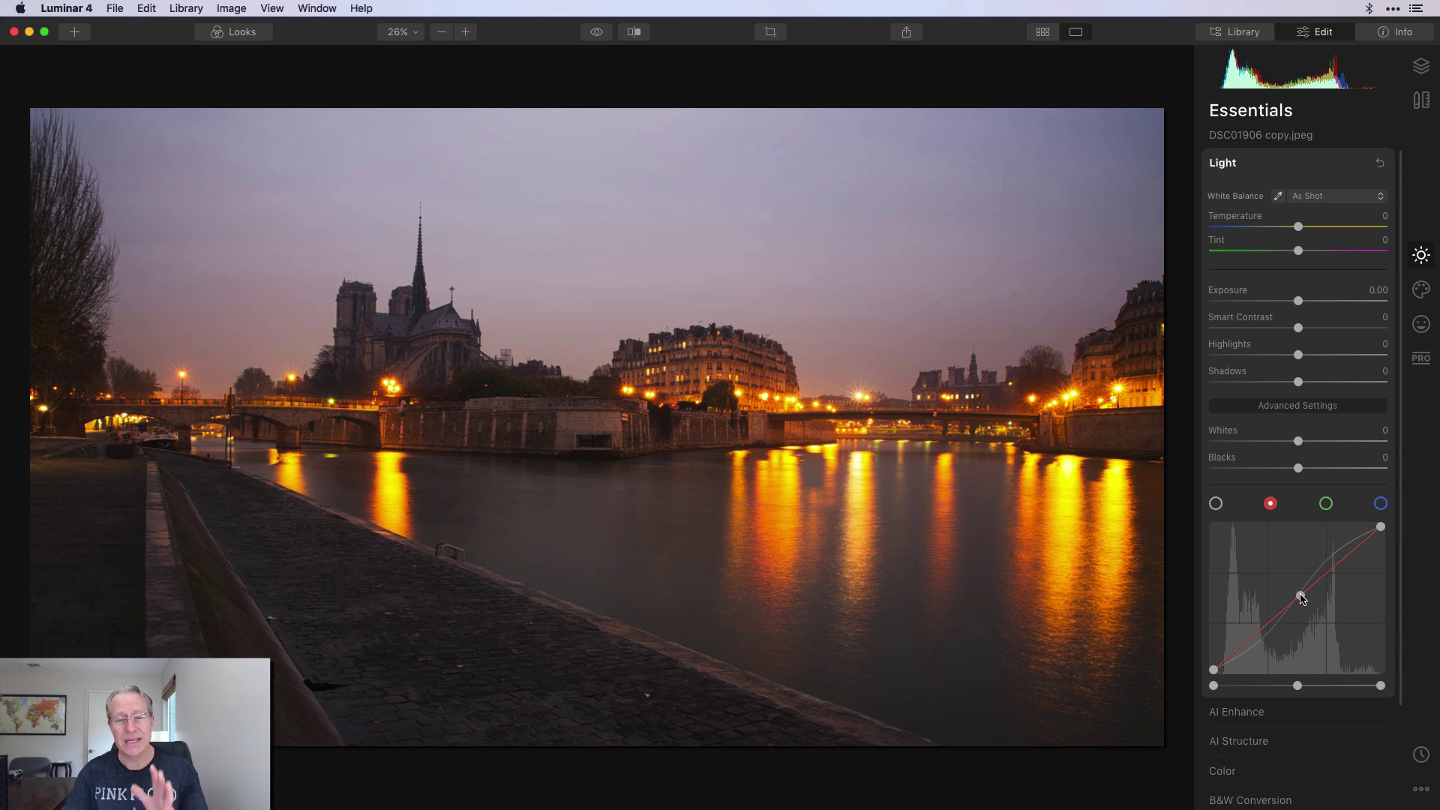
pyautogui.moveTo(1302, 597); pyautogui.dragTo(1309, 606)
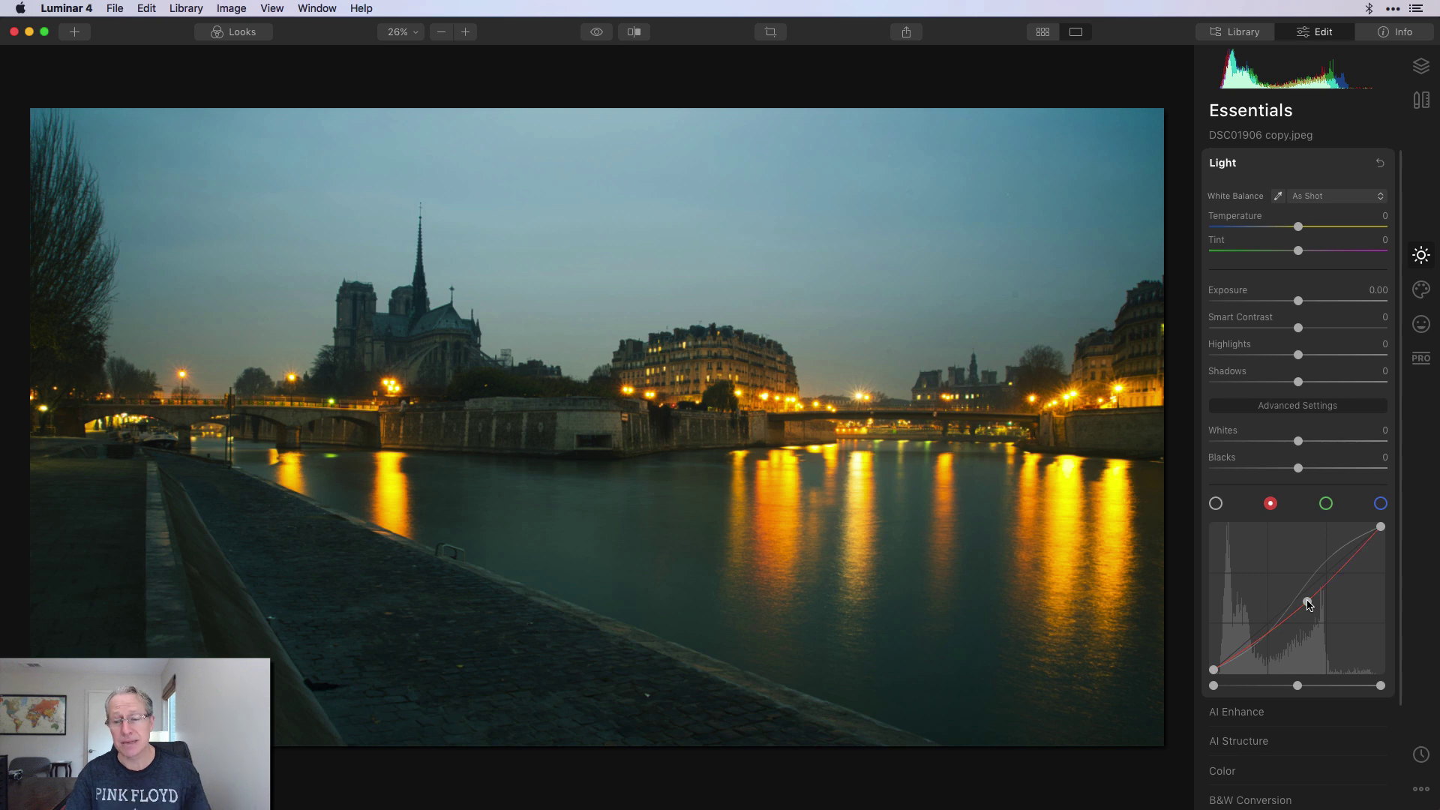
pyautogui.moveTo(1309, 606)
pyautogui.mouseDown()
pyautogui.moveTo(1292, 589)
pyautogui.moveTo(1306, 601)
pyautogui.mouseUp()
# Try a lowered midtone point on the green curve and another on the blue curve, and remove the blue curve's point
pyautogui.click(1326, 504)
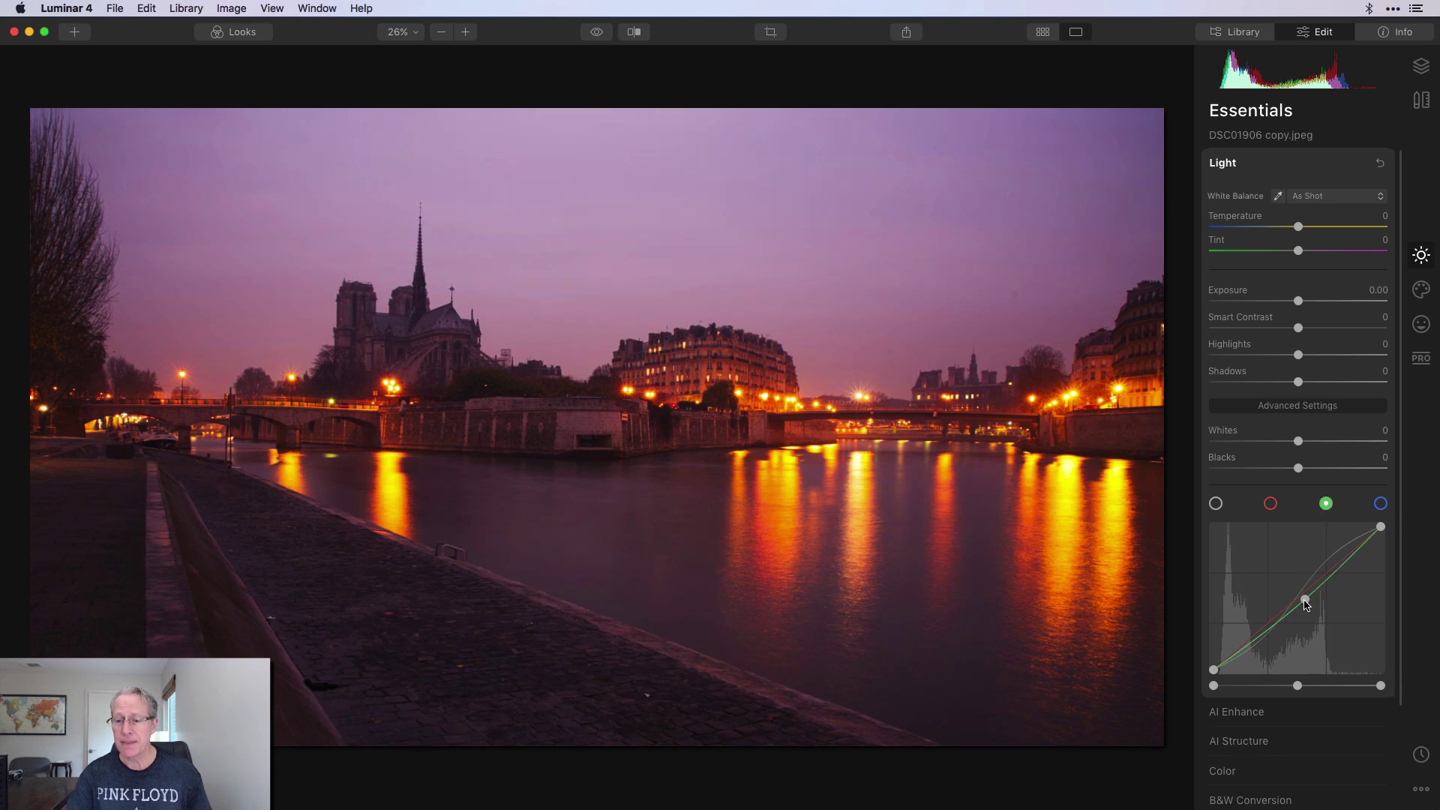
pyautogui.moveTo(1305, 600)
pyautogui.mouseDown()
pyautogui.moveTo(1293, 586)
pyautogui.moveTo(1306, 605)
pyautogui.mouseUp()
pyautogui.click(1380, 504)
pyautogui.click(1302, 595)
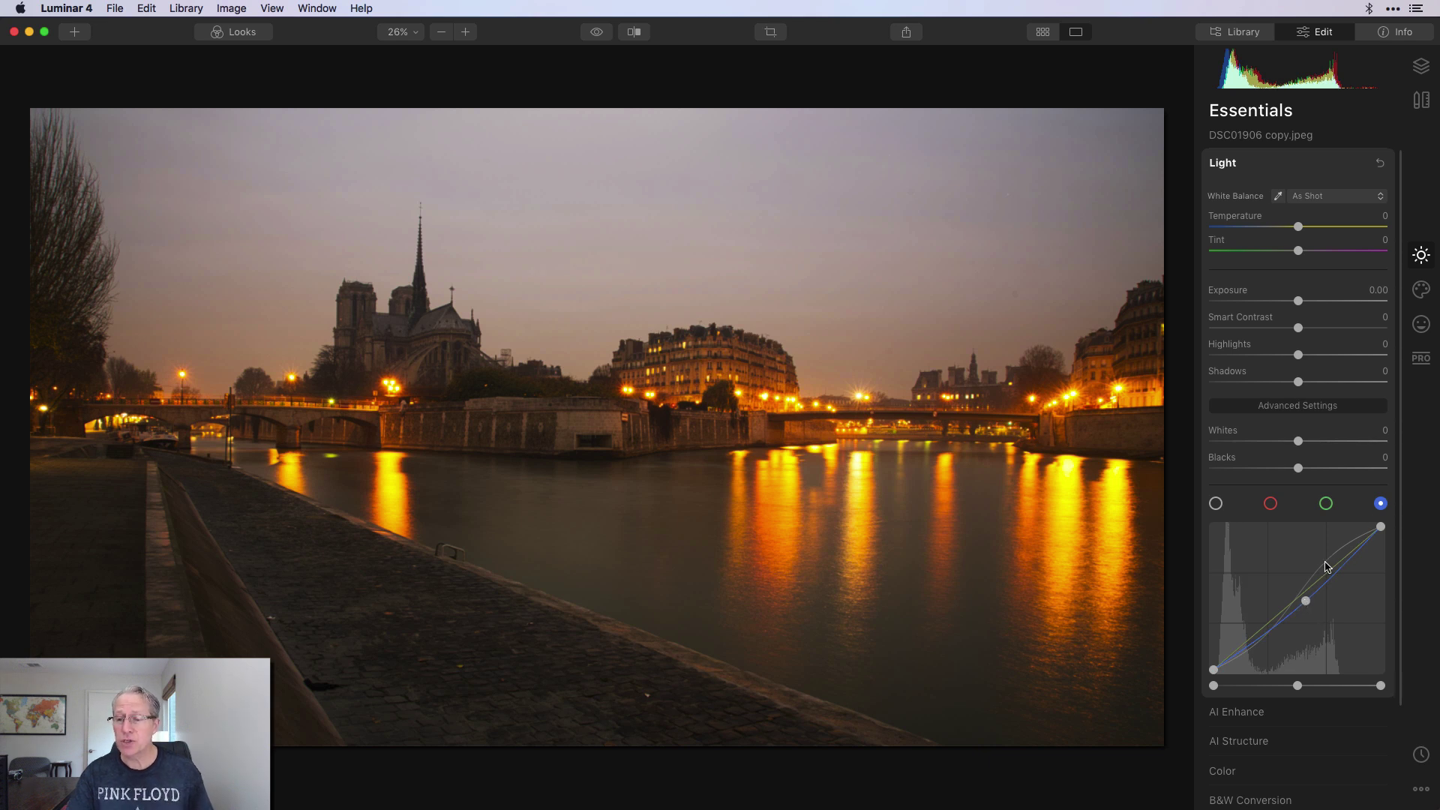
pyautogui.doubleClick(1306, 602)
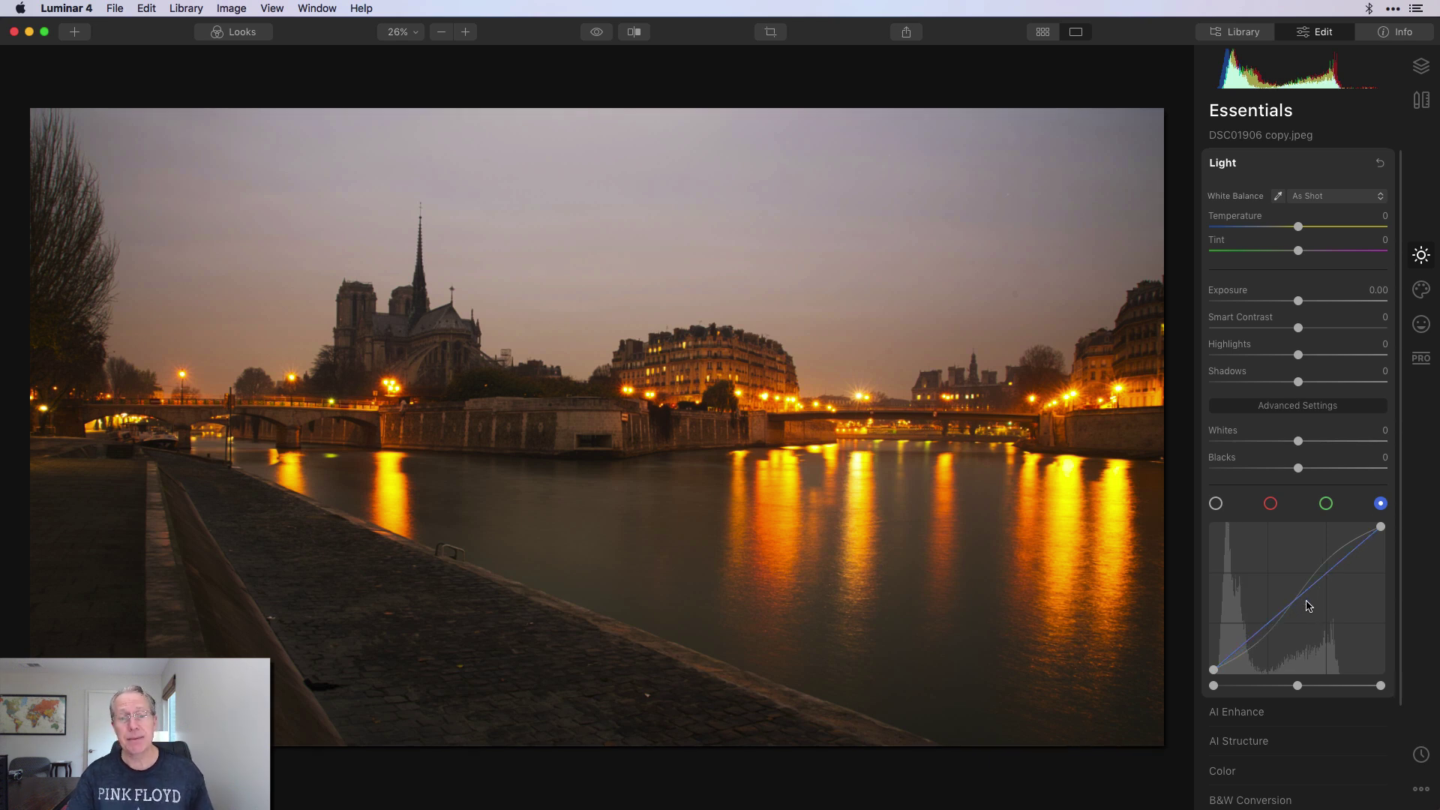
# Raise a highlights point on the blue curve and add a shadows point, pulling it down strongly before easing it back
pyautogui.moveTo(1340, 564); pyautogui.dragTo(1330, 553)
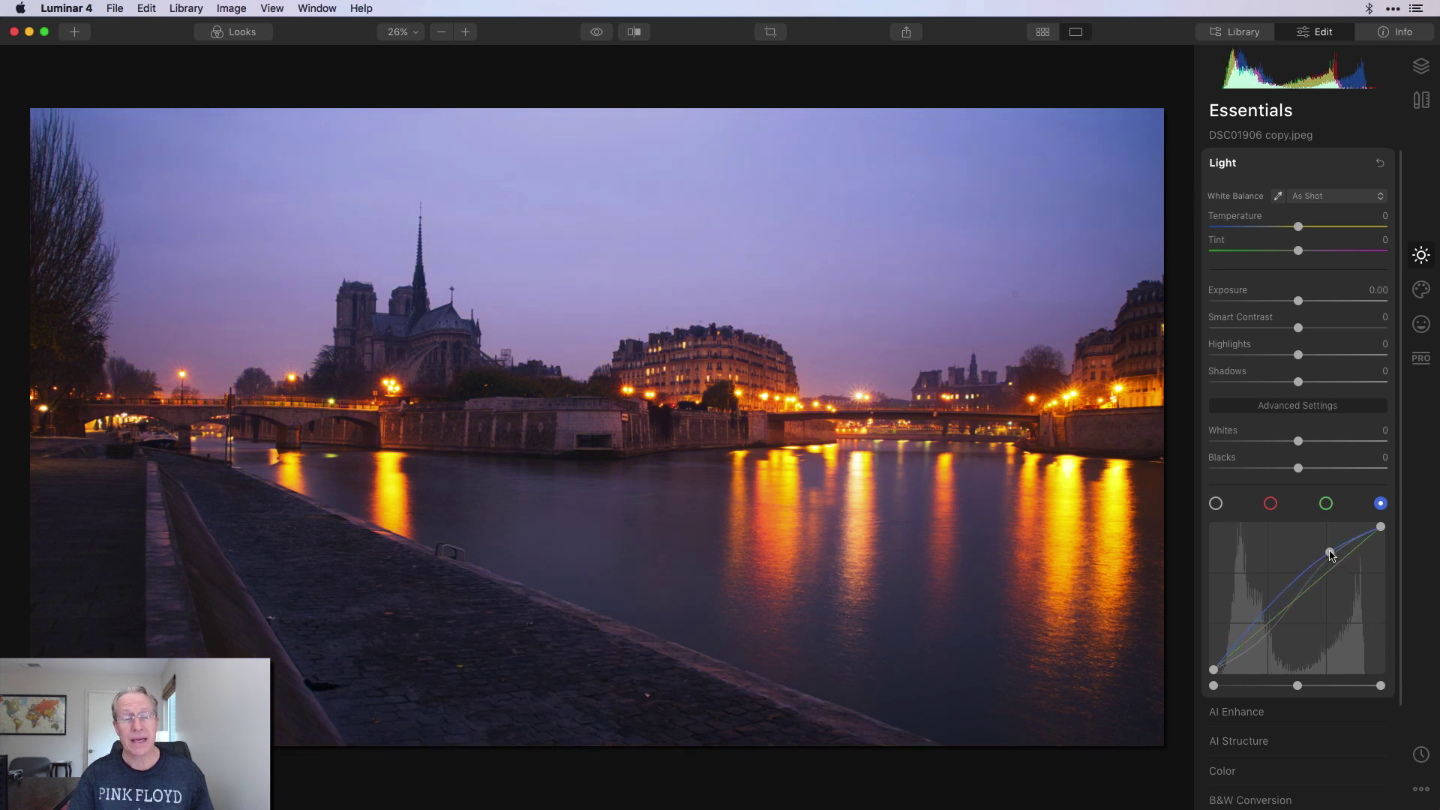
pyautogui.click(1254, 623)
pyautogui.moveTo(1255, 623); pyautogui.dragTo(1279, 641)
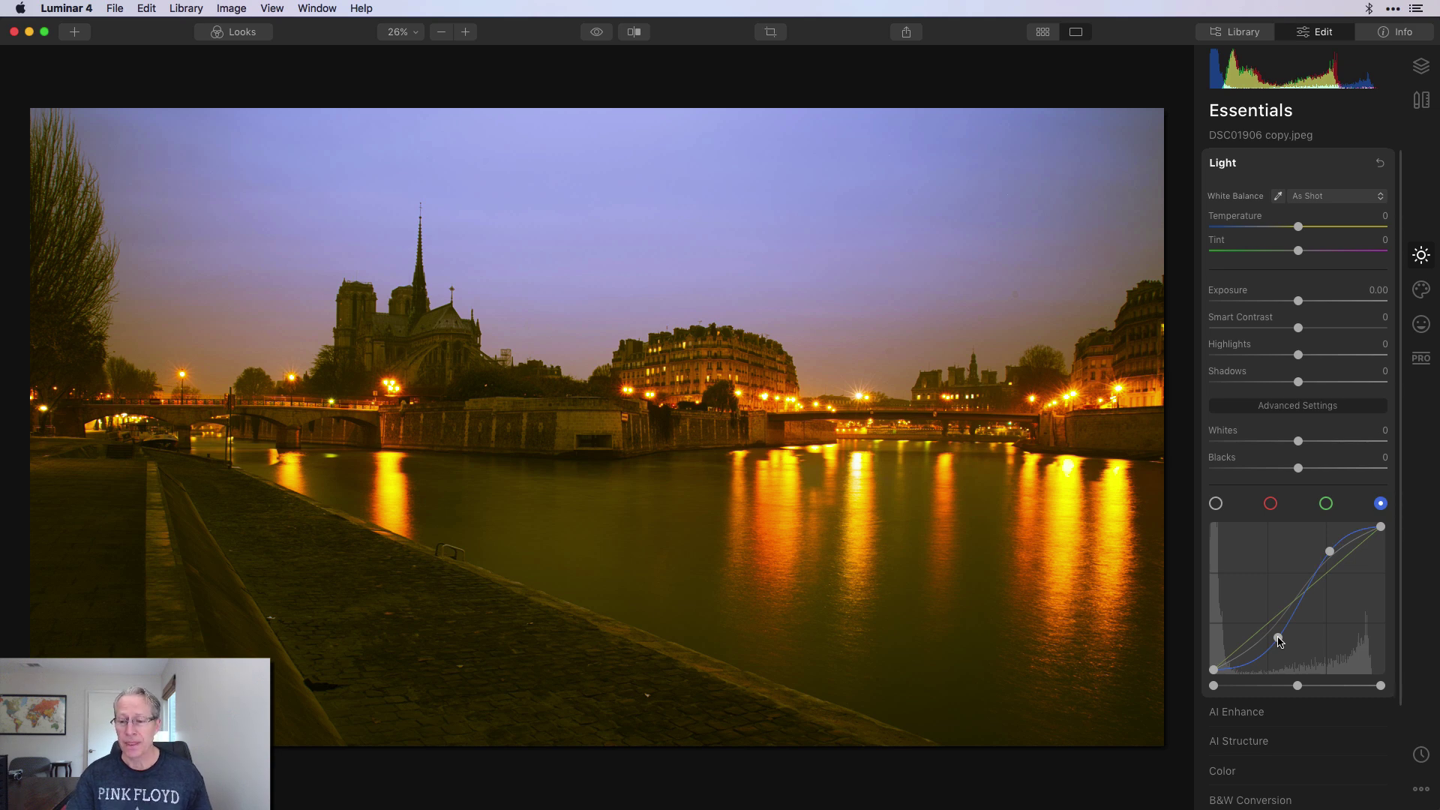
pyautogui.moveTo(1279, 640); pyautogui.dragTo(1263, 628)
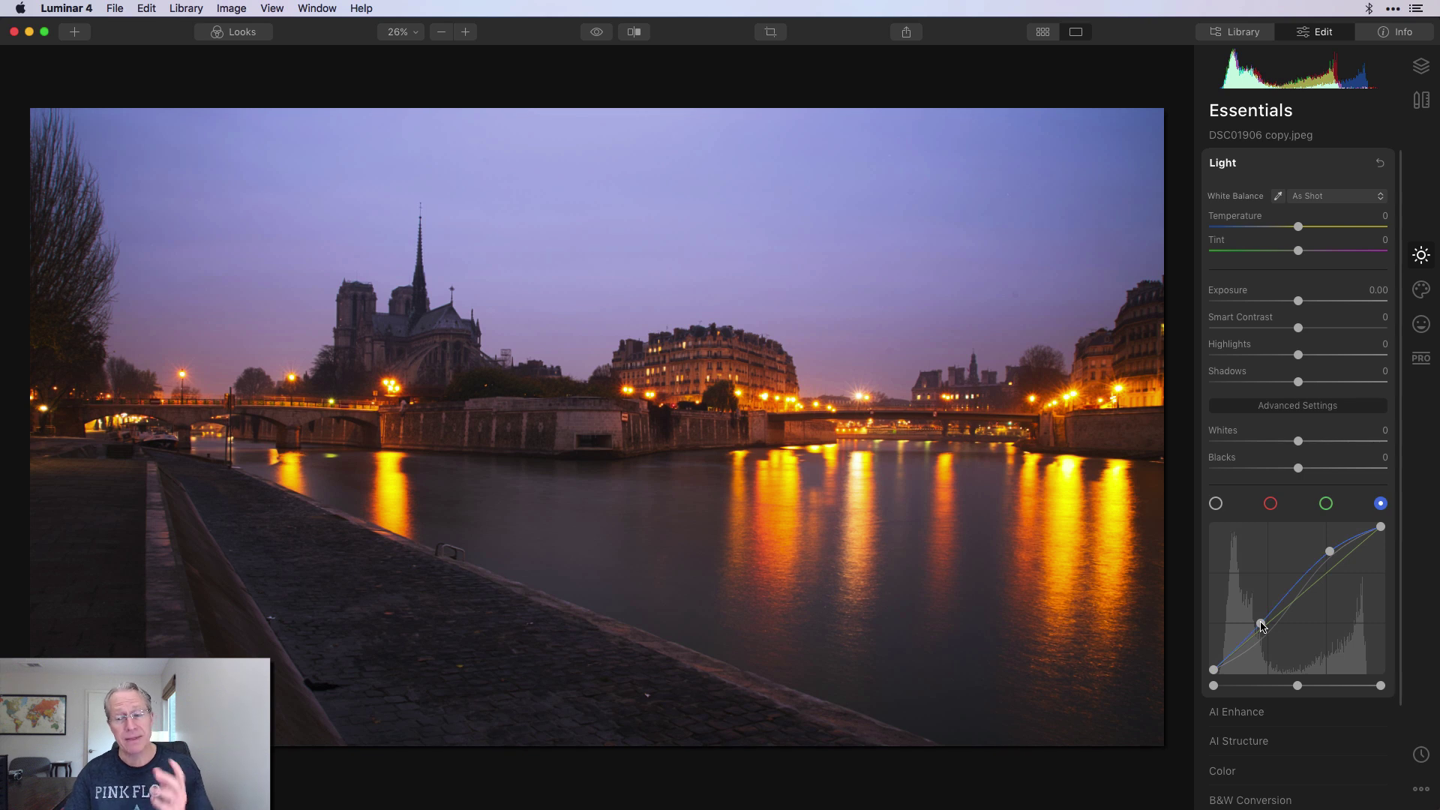
# Check the composite curve against the blue one and compare the photo before and after the edits
pyautogui.click(1216, 503)
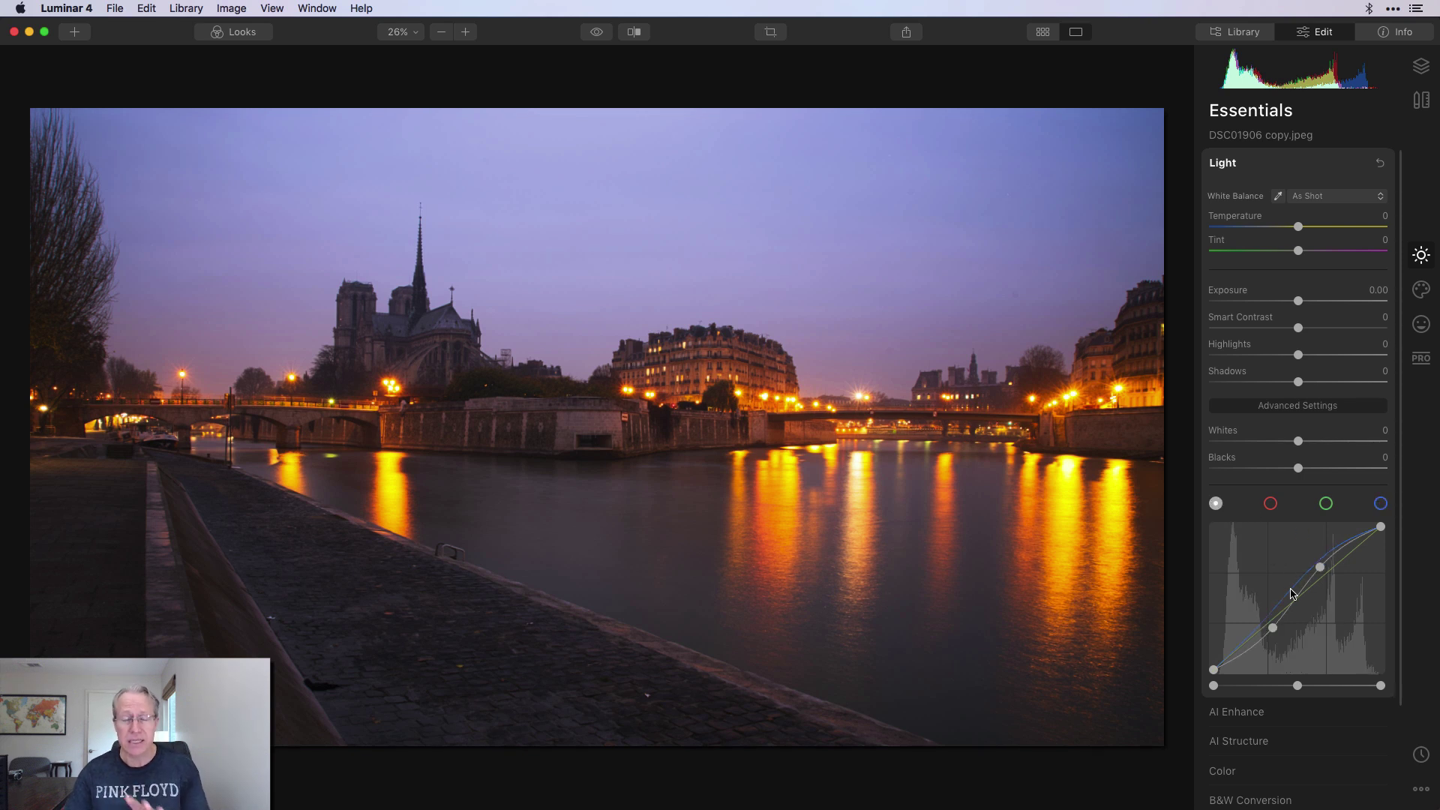
pyautogui.click(1381, 503)
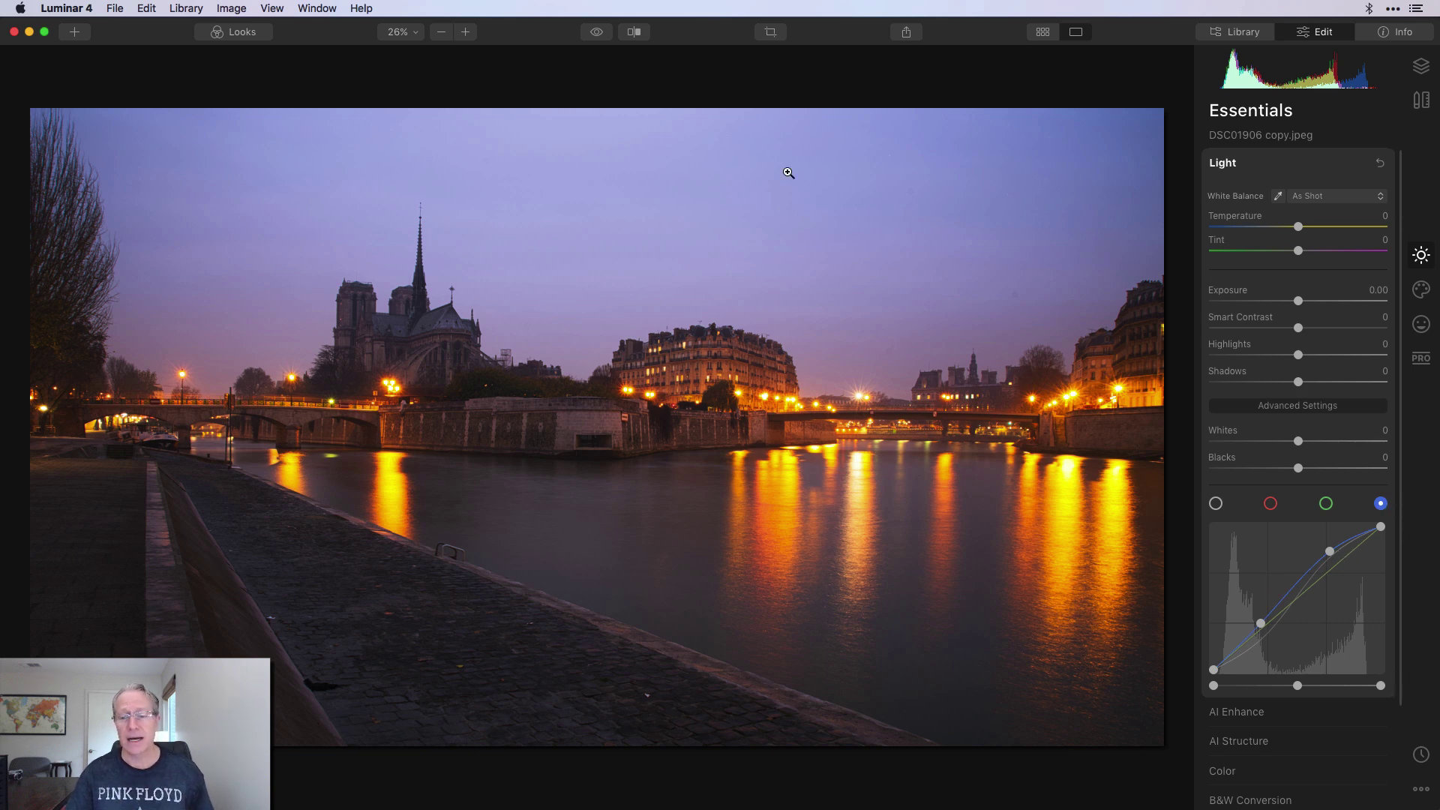
pyautogui.click(600, 36)
pyautogui.click(599, 36)
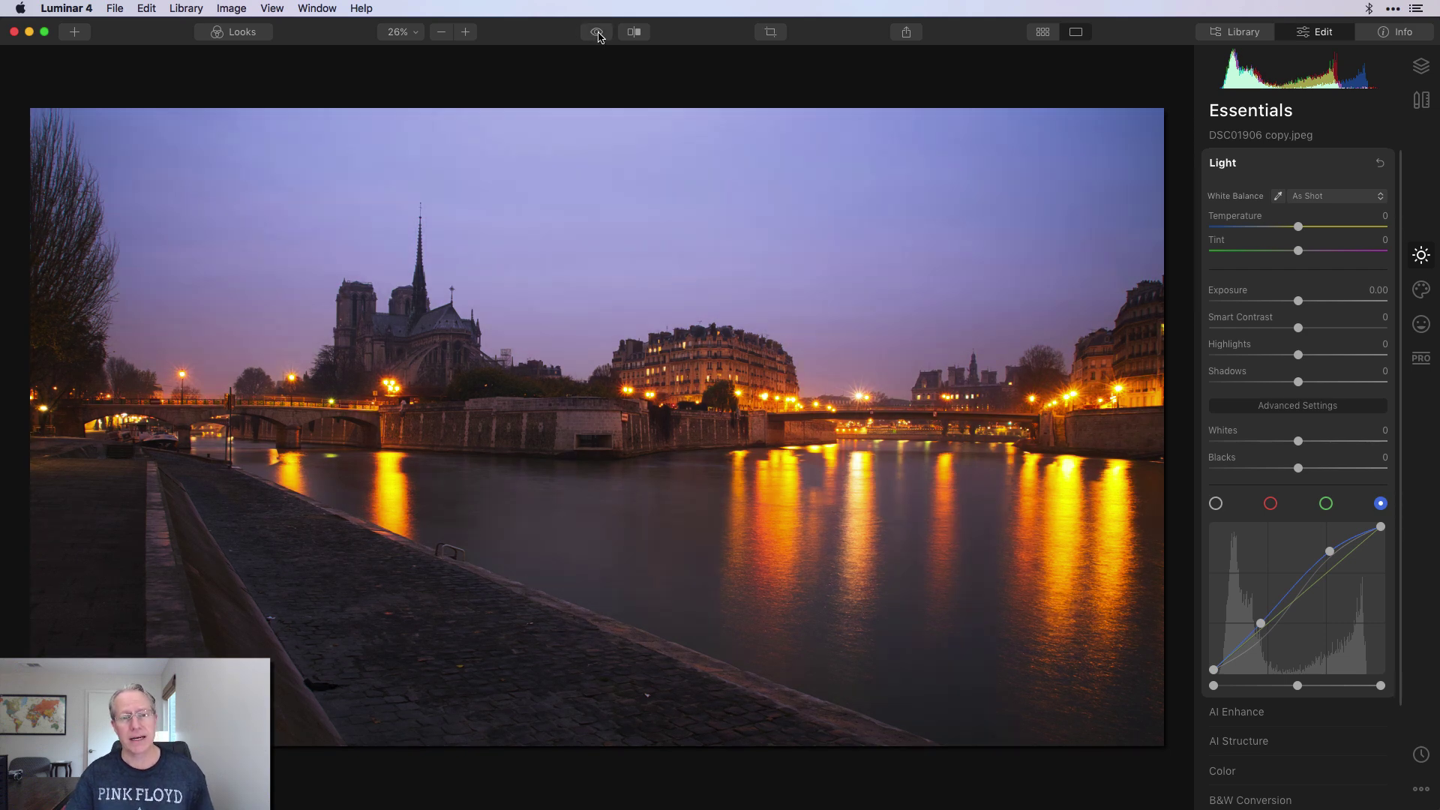
pyautogui.click(599, 36)
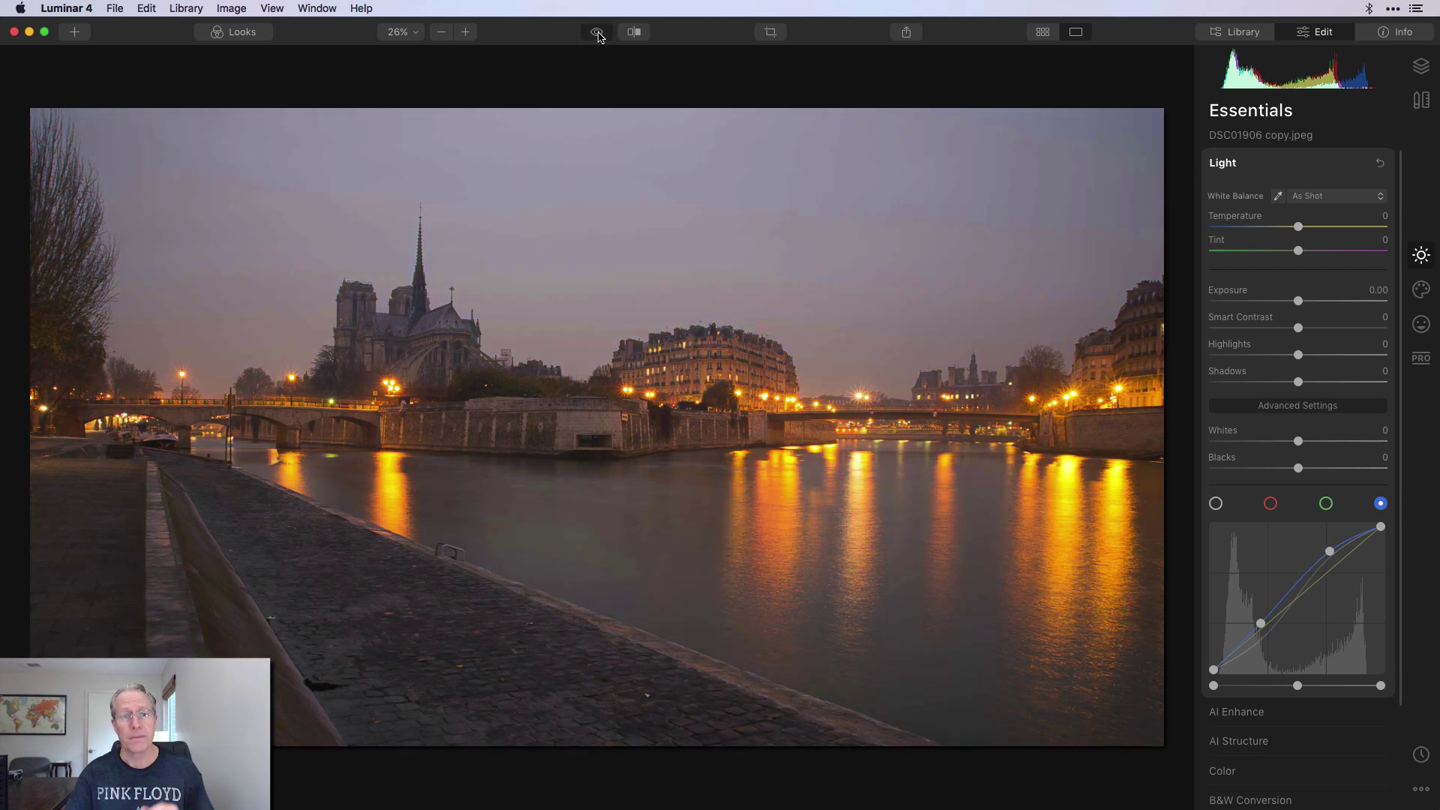
pyautogui.click(600, 36)
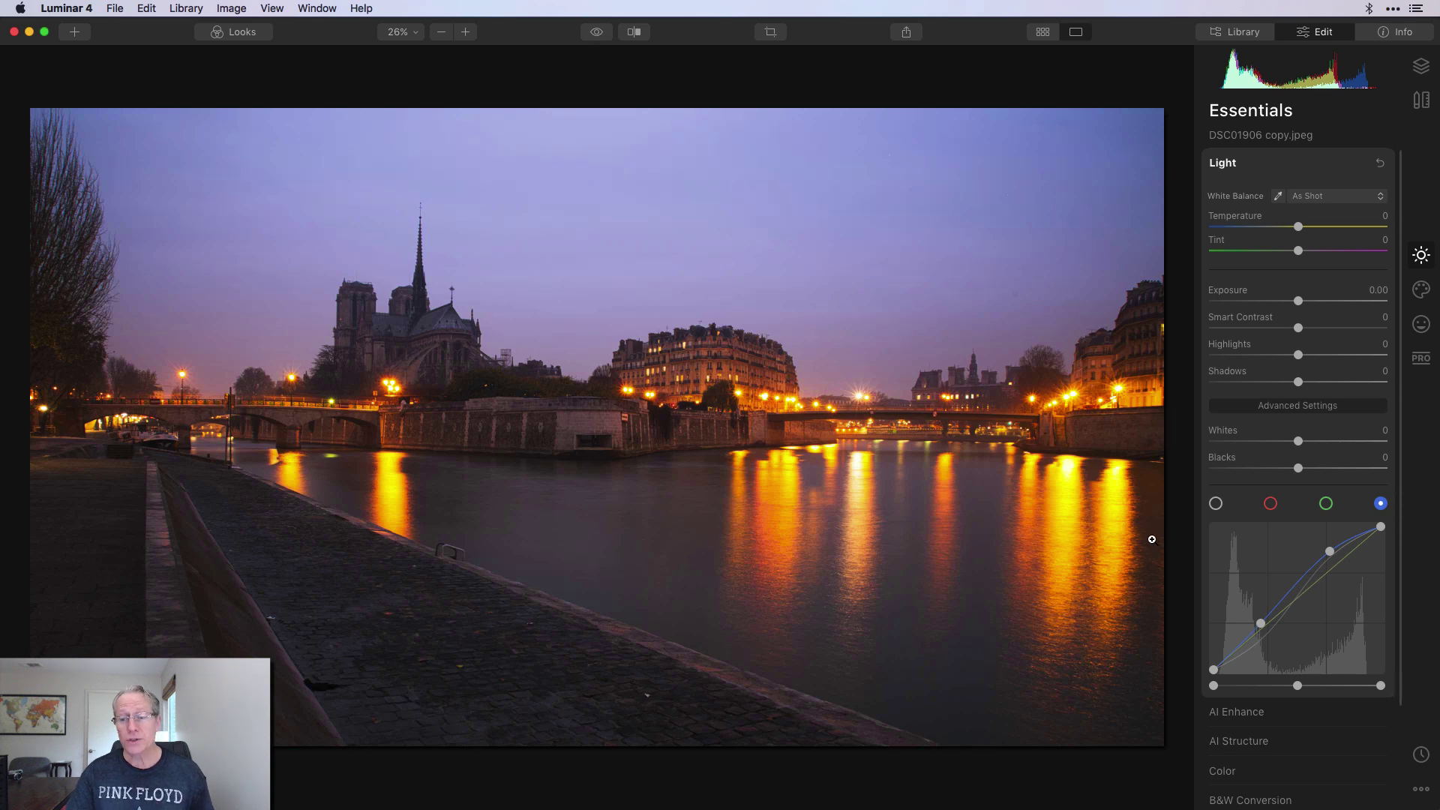
# Convert the color-adjusted river photo to black and white with B&W Conversion
pyautogui.scroll(-1, 1323, 640)
pyautogui.scroll(-1, 1322, 640)
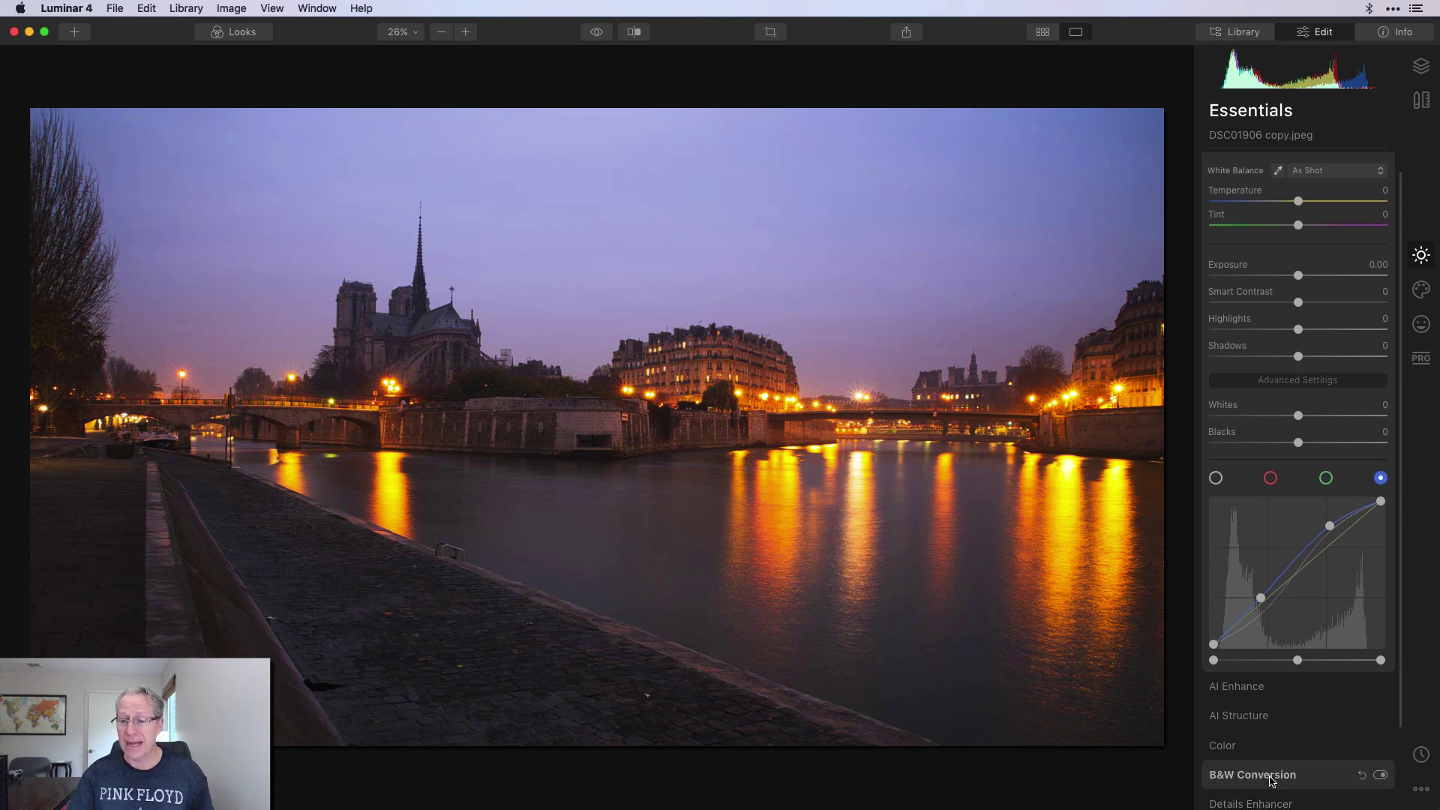
pyautogui.click(1268, 774)
pyautogui.click(1302, 308)
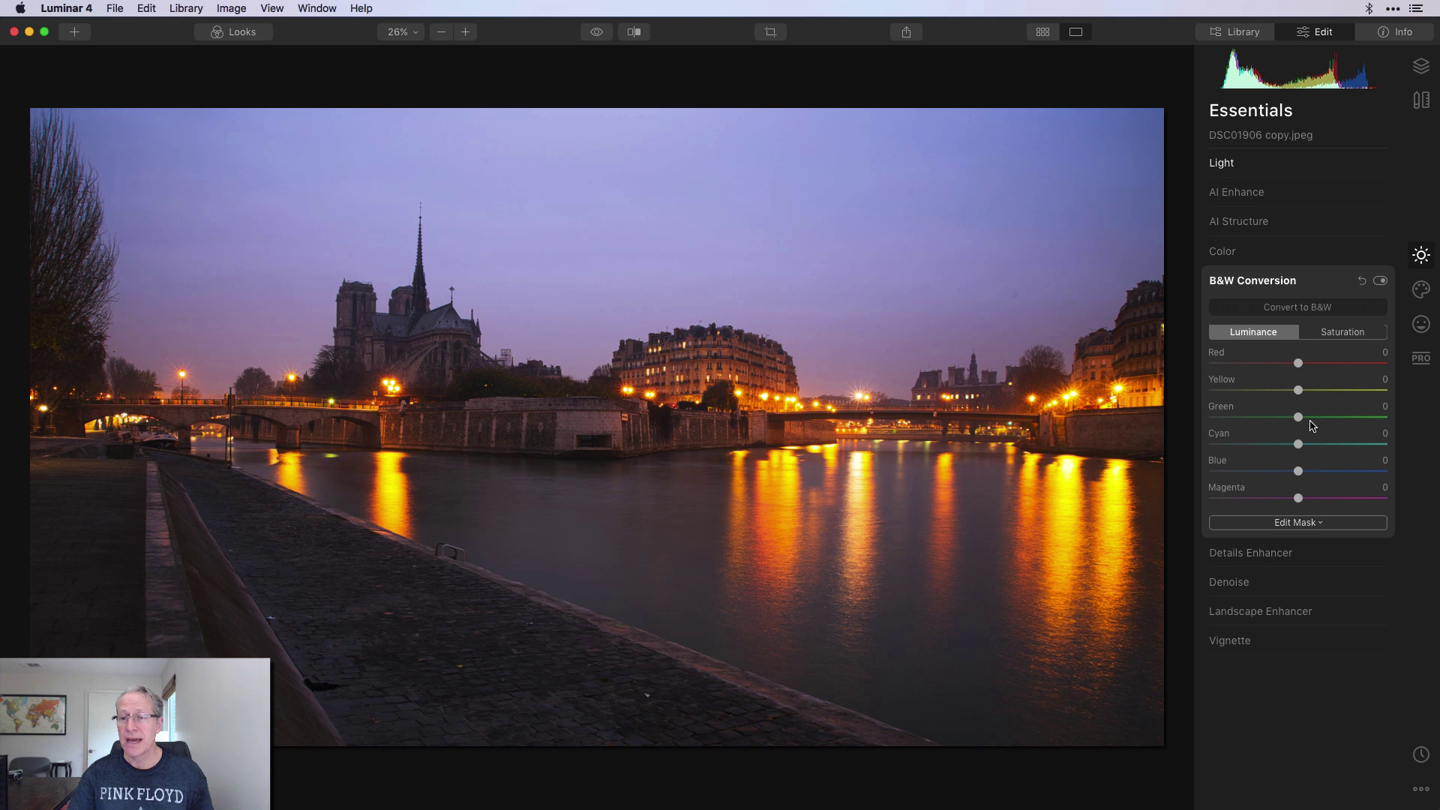
# Pull the blue curve's highlights point down to the diagonal and raise a midtone point on the red curve
pyautogui.click(1260, 167)
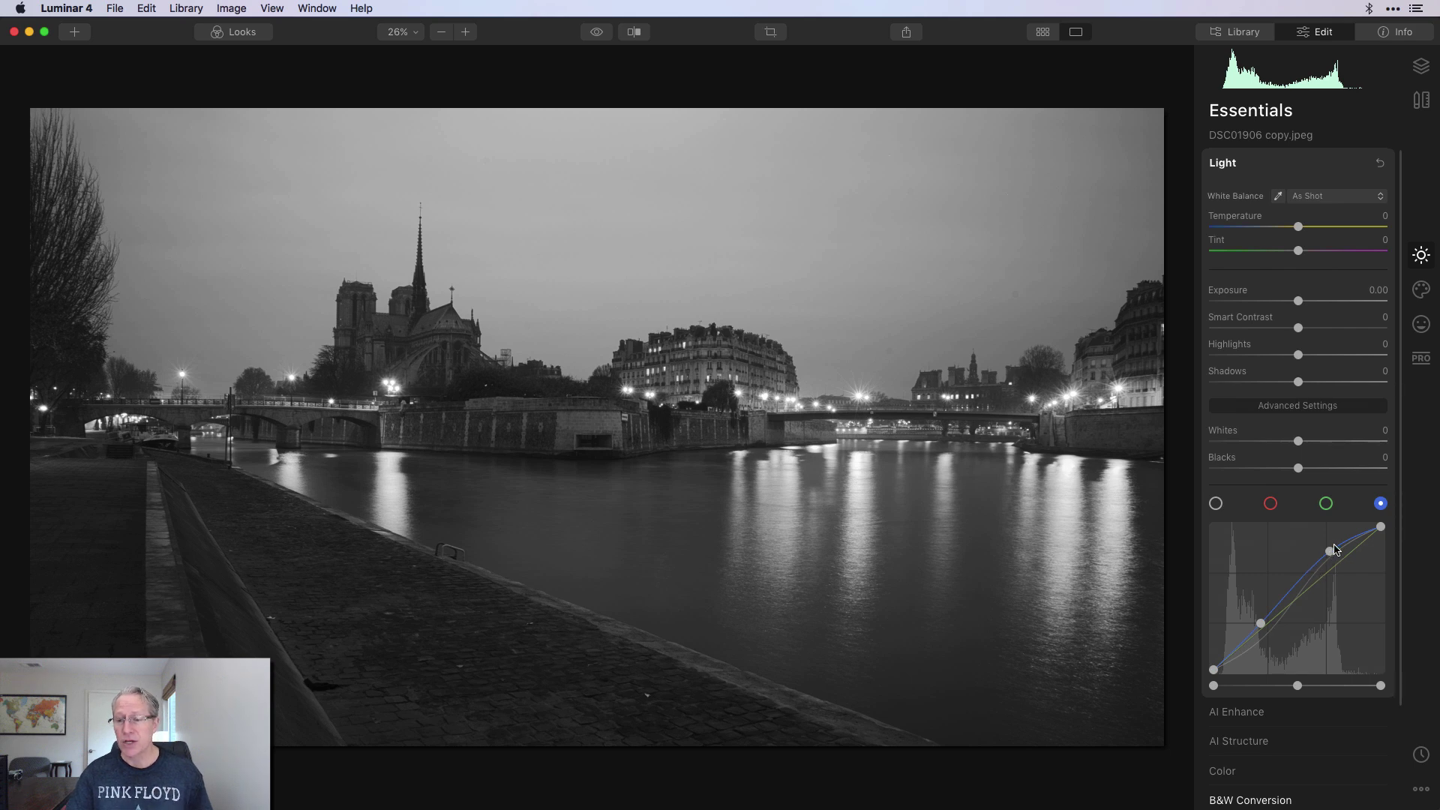
pyautogui.moveTo(1330, 553); pyautogui.dragTo(1313, 588)
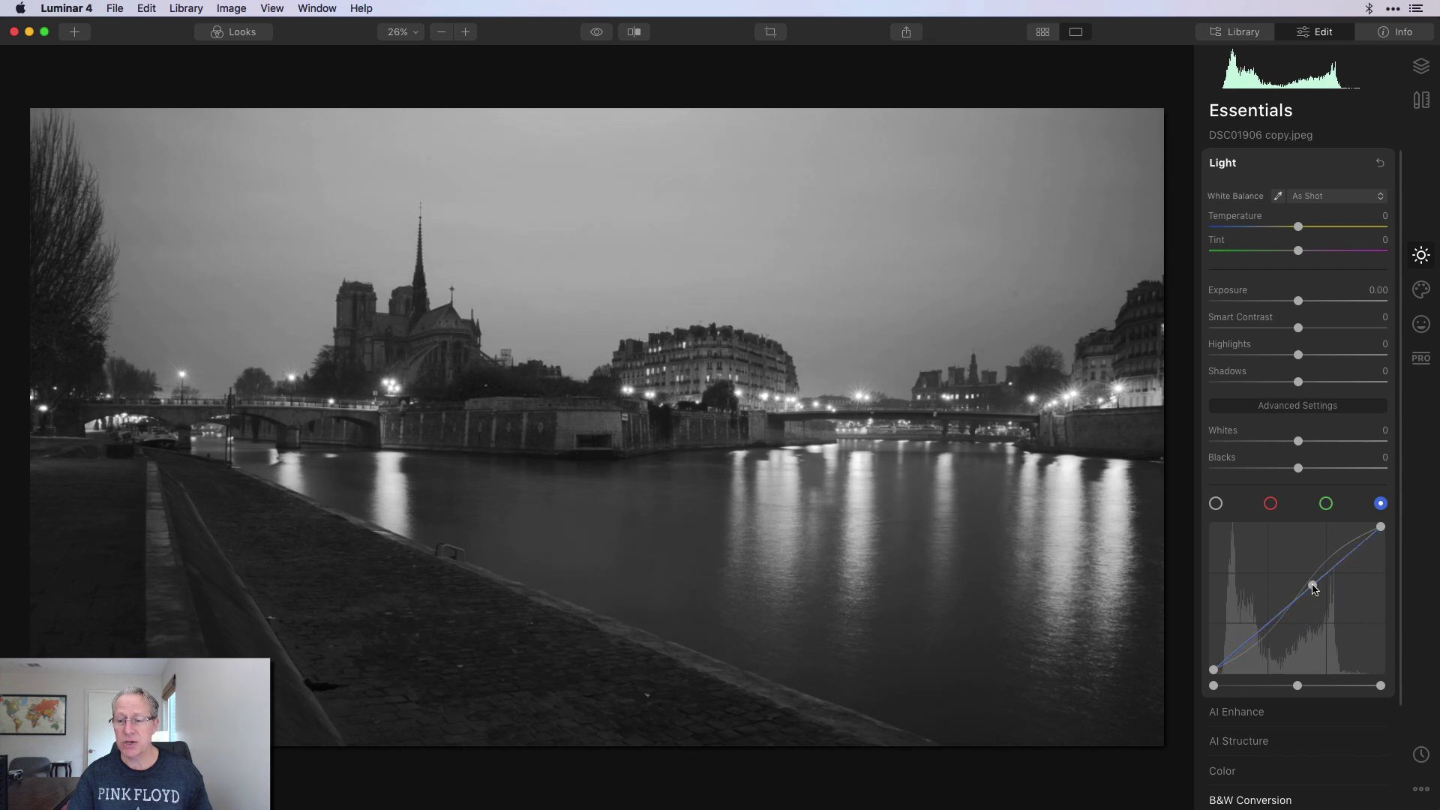
pyautogui.click(1271, 503)
pyautogui.moveTo(1273, 620)
pyautogui.mouseDown()
pyautogui.moveTo(1274, 561)
pyautogui.moveTo(1332, 632)
pyautogui.moveTo(1317, 585)
pyautogui.moveTo(1286, 601)
pyautogui.mouseUp()
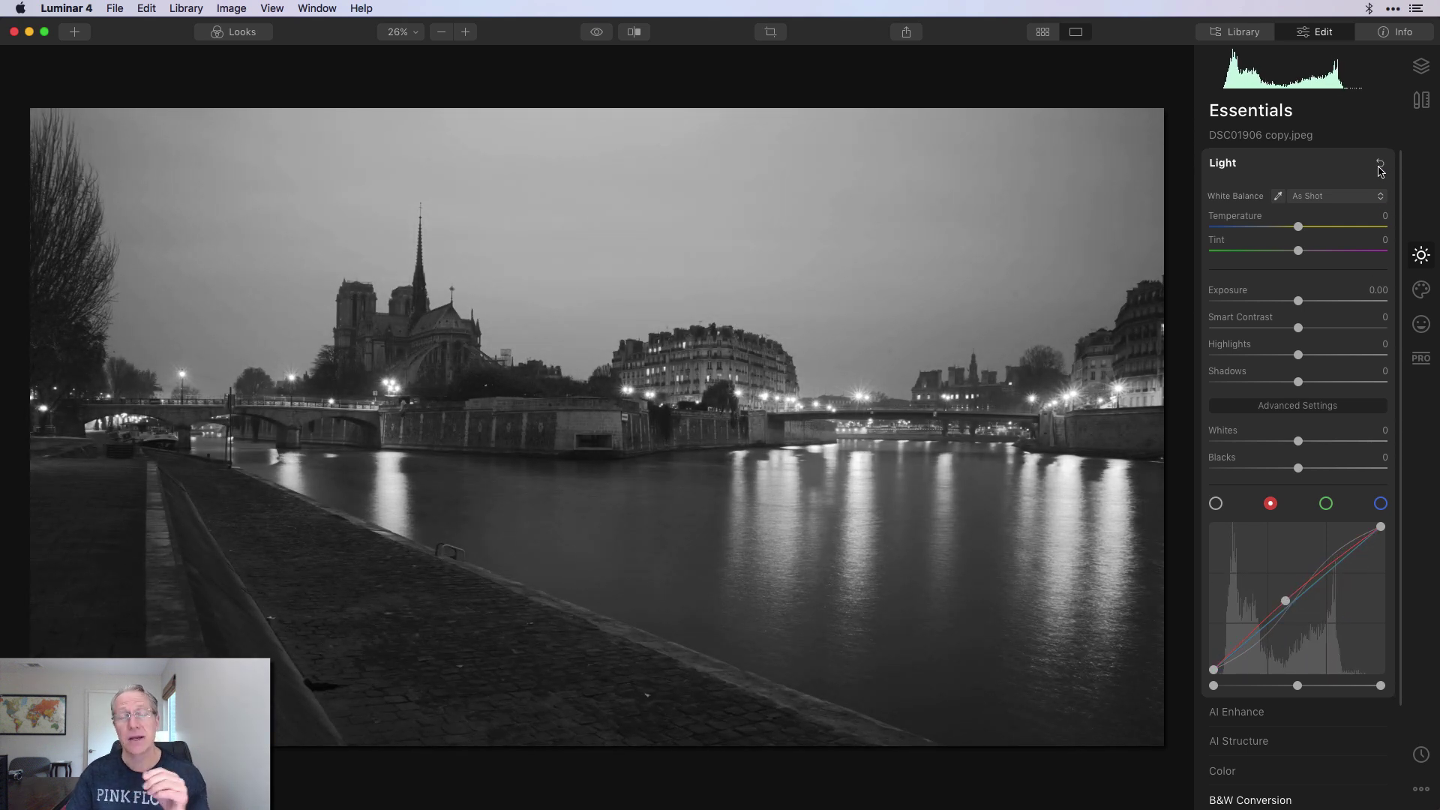
# Invert DSC06117.jpg by raising the composite curve's black point to maximum and lowering its white point to minimum, add a midpoint, and reset Light
pyautogui.click(1216, 503)
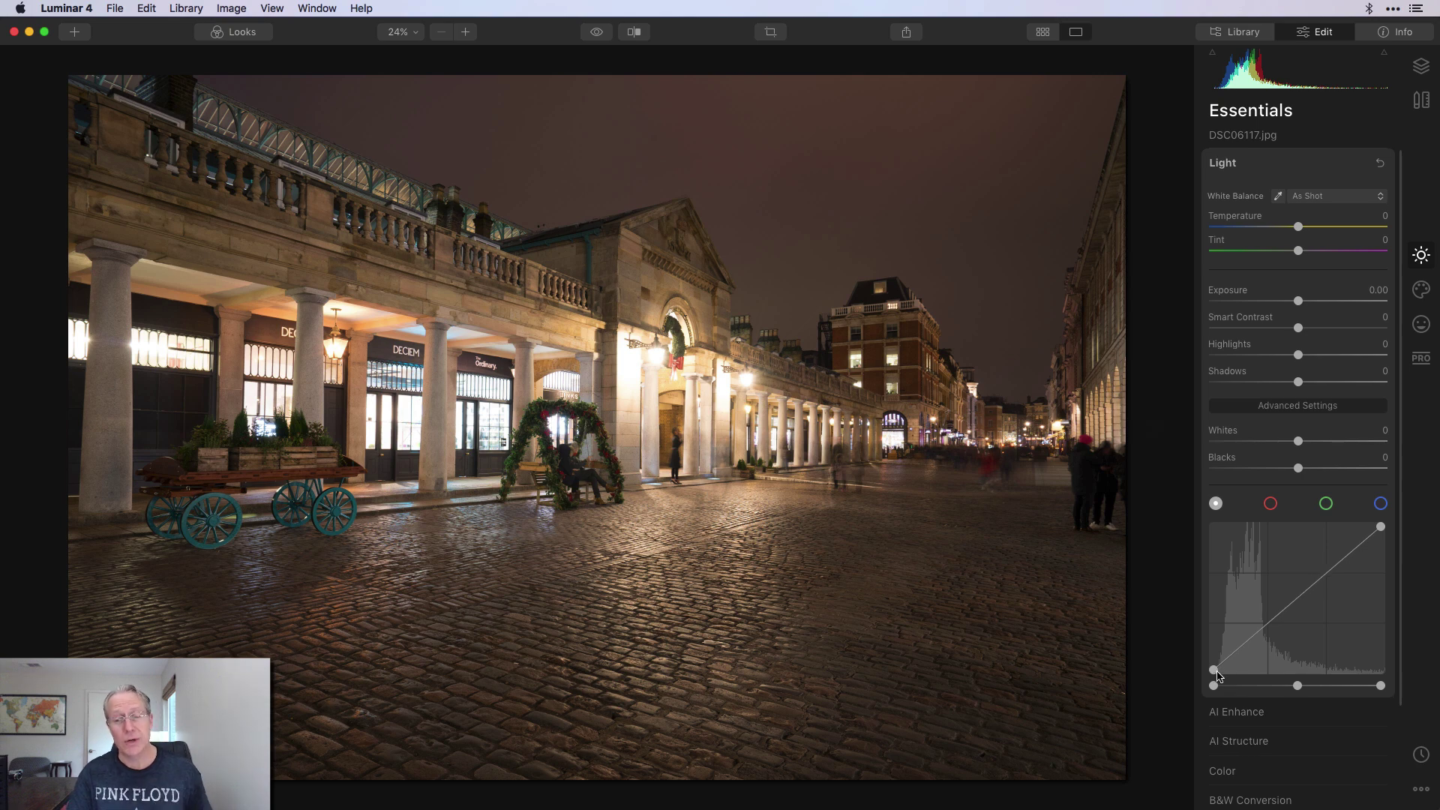
pyautogui.moveTo(1214, 671); pyautogui.dragTo(1209, 522)
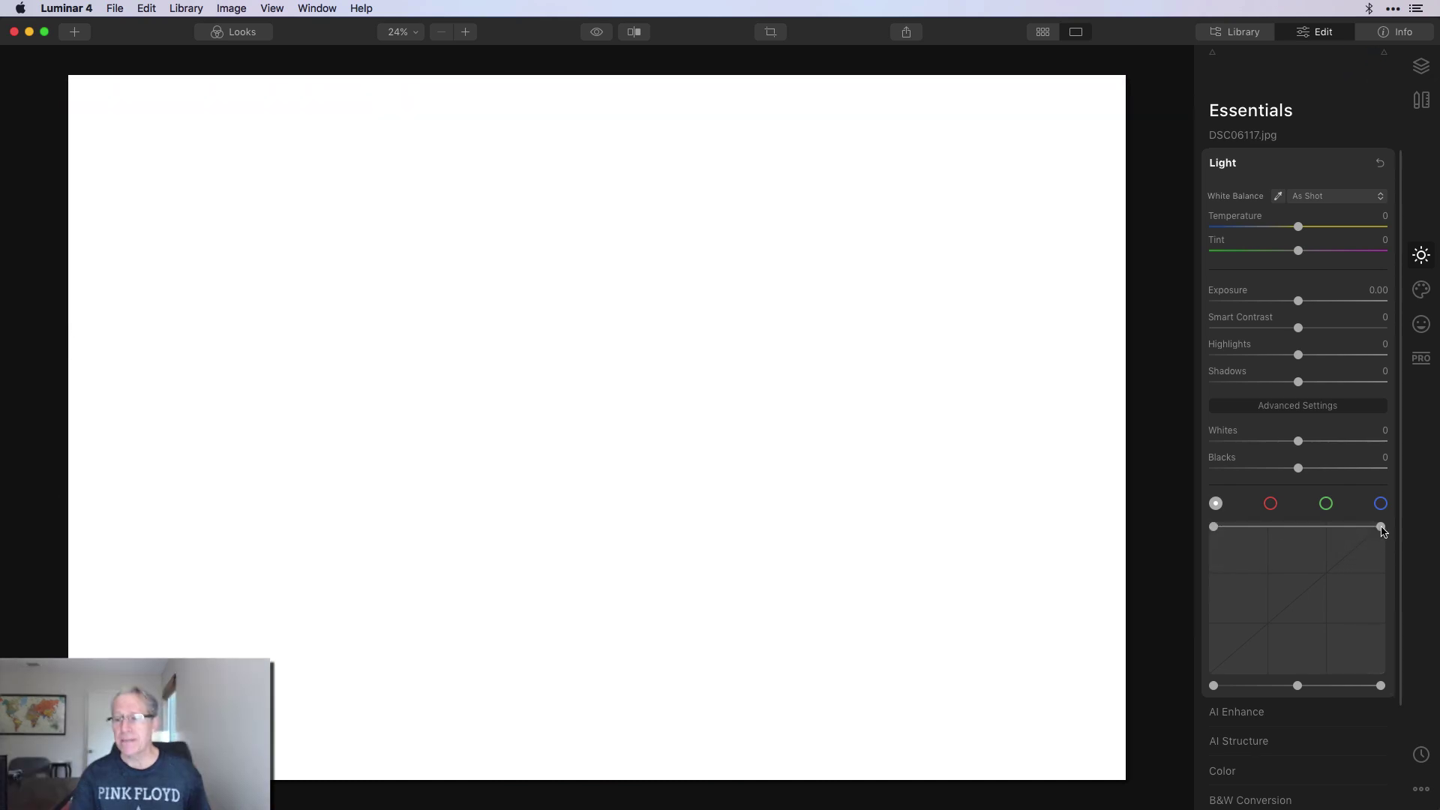
pyautogui.moveTo(1383, 531); pyautogui.dragTo(1382, 670)
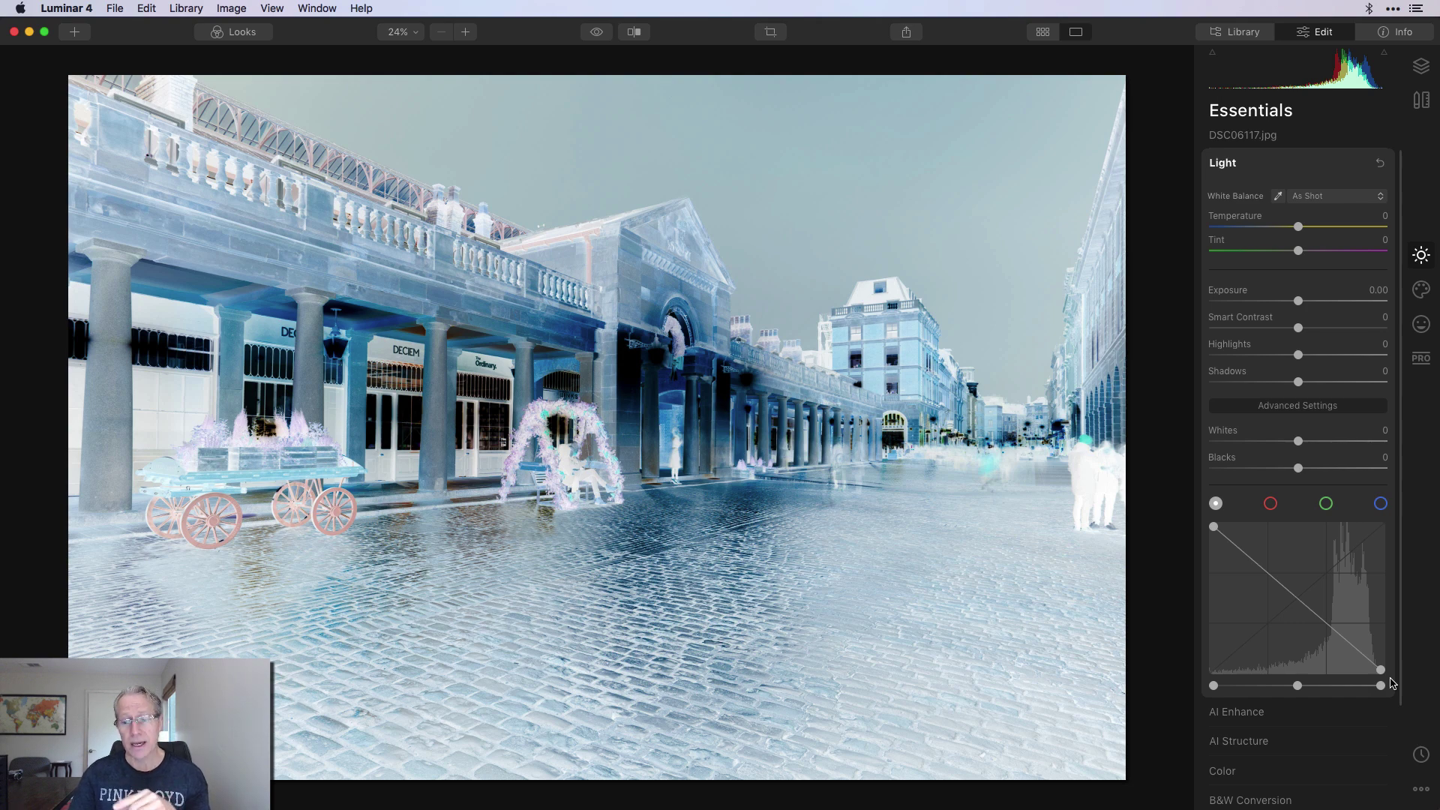
pyautogui.moveTo(1297, 598)
pyautogui.mouseDown()
pyautogui.moveTo(1277, 614)
pyautogui.moveTo(1293, 597)
pyautogui.mouseUp()
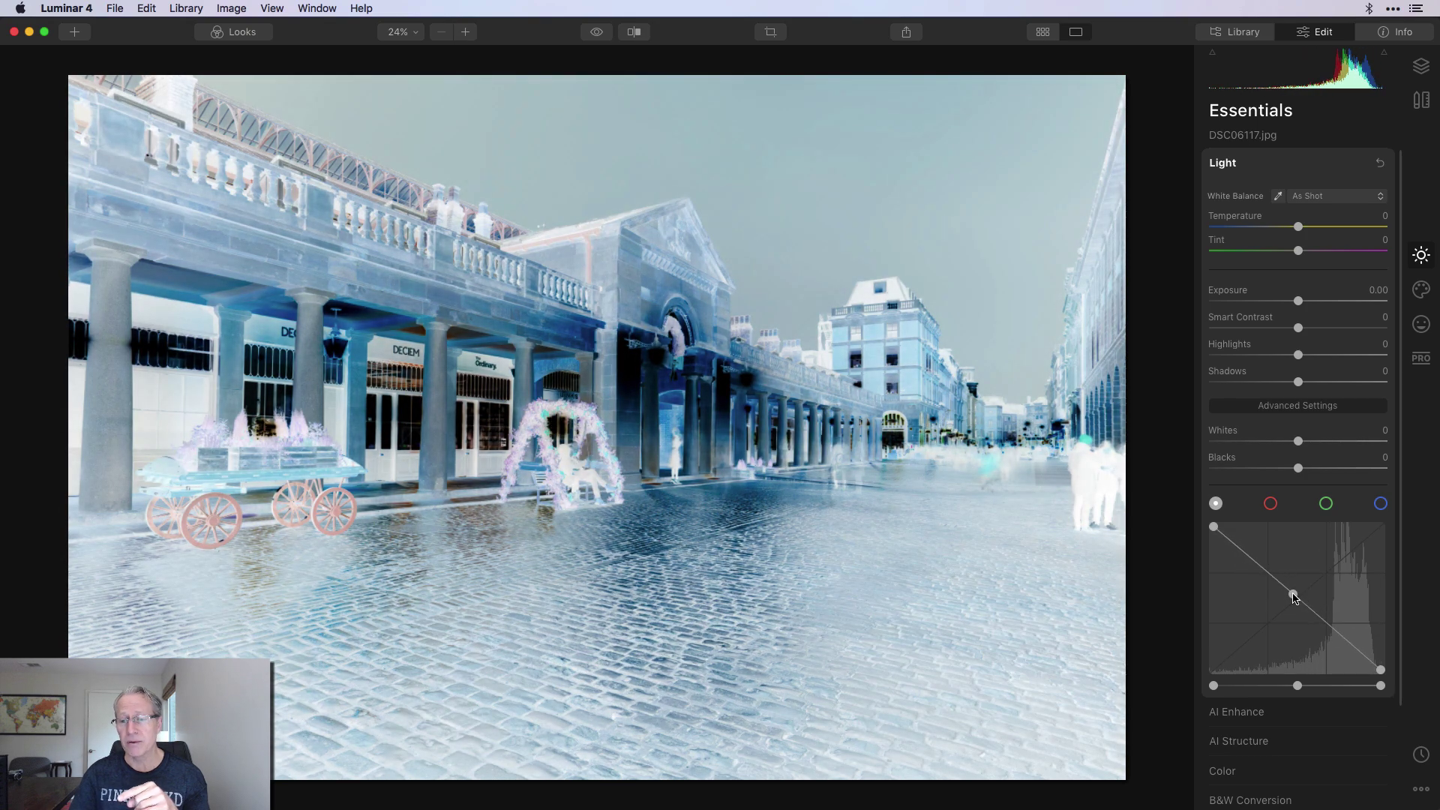
pyautogui.click(1380, 162)
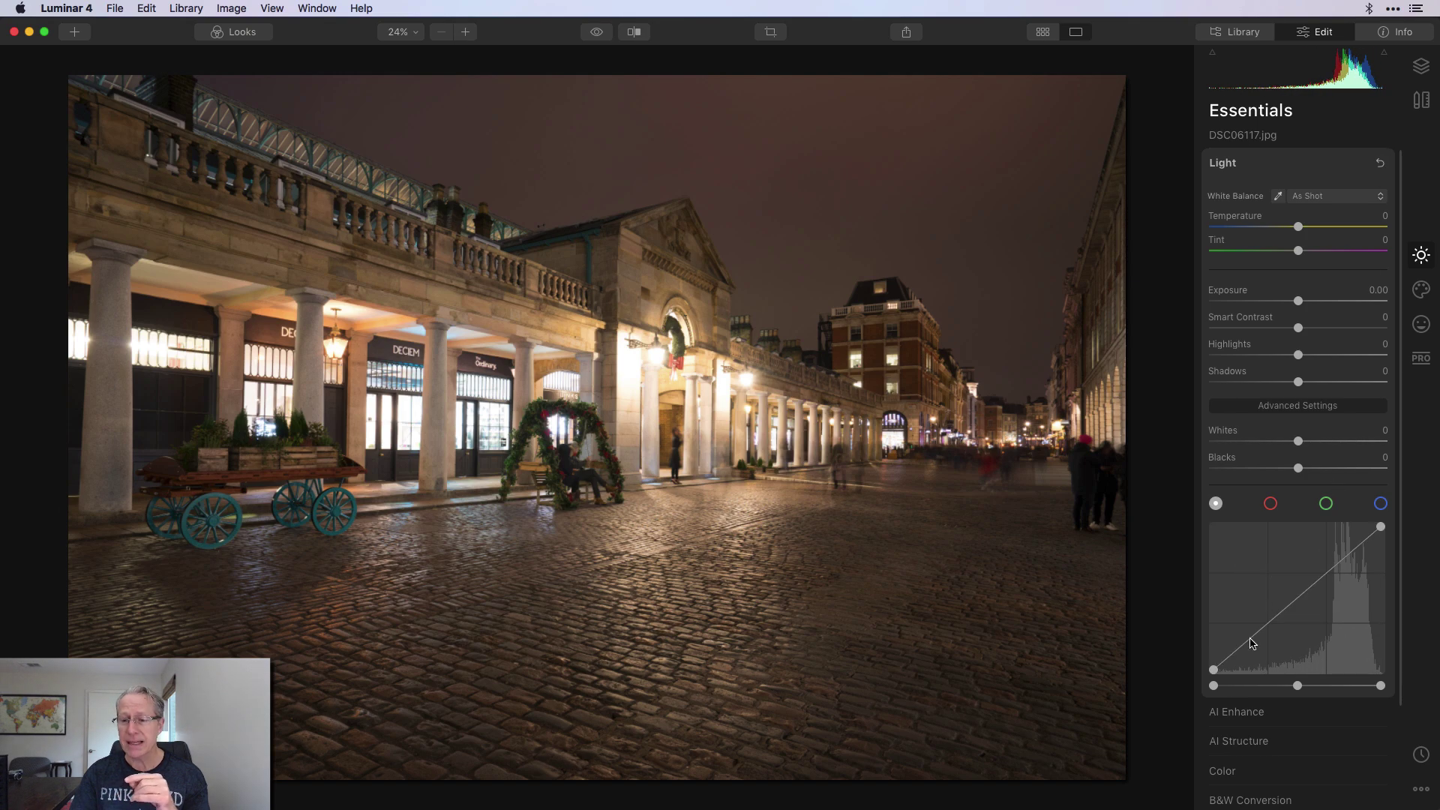
# Shape the composite curve into a U with both ends at maximum and the center at minimum, and place a point on each arm
pyautogui.moveTo(1214, 673); pyautogui.dragTo(1299, 674)
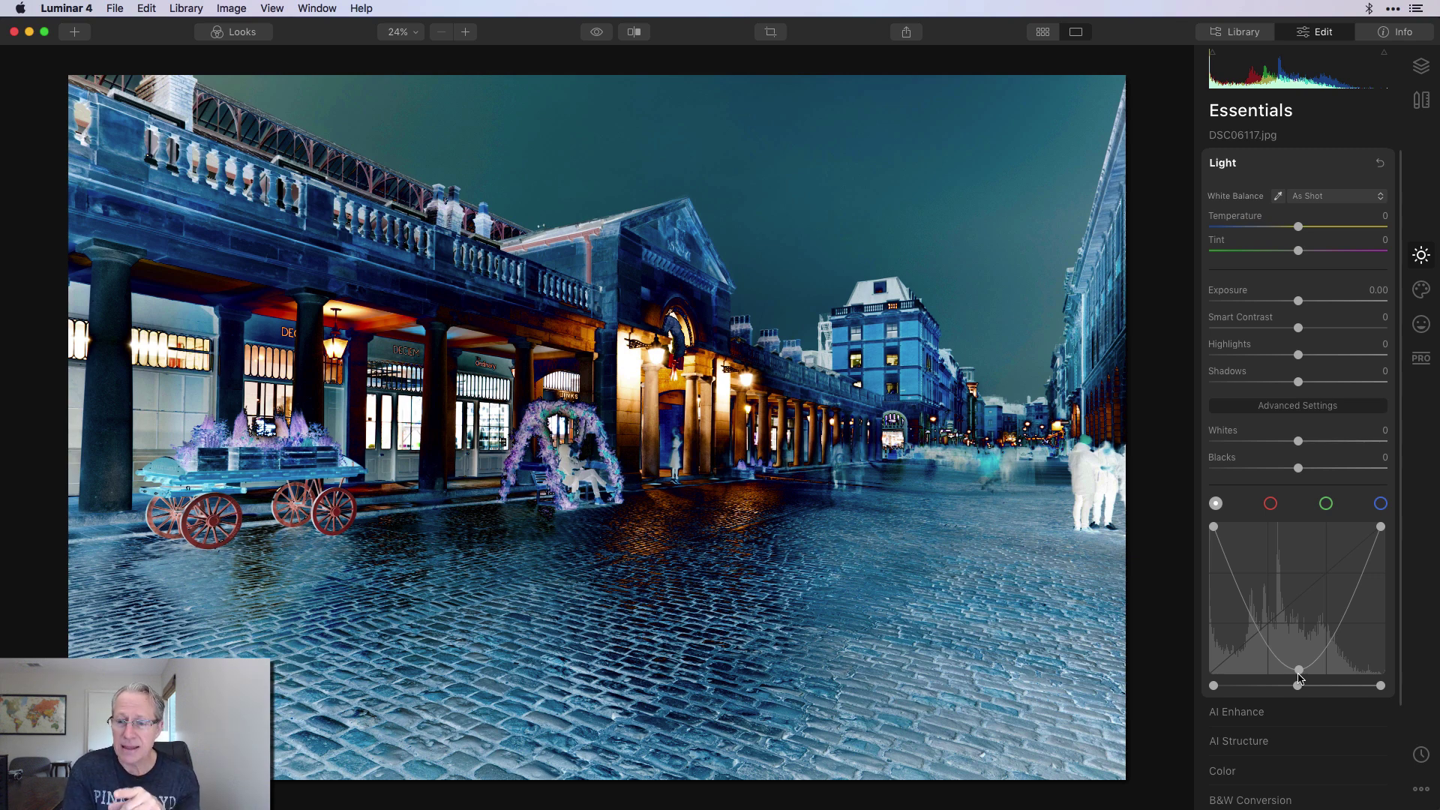
pyautogui.click(1259, 607)
pyautogui.moveTo(1261, 609); pyautogui.dragTo(1254, 607)
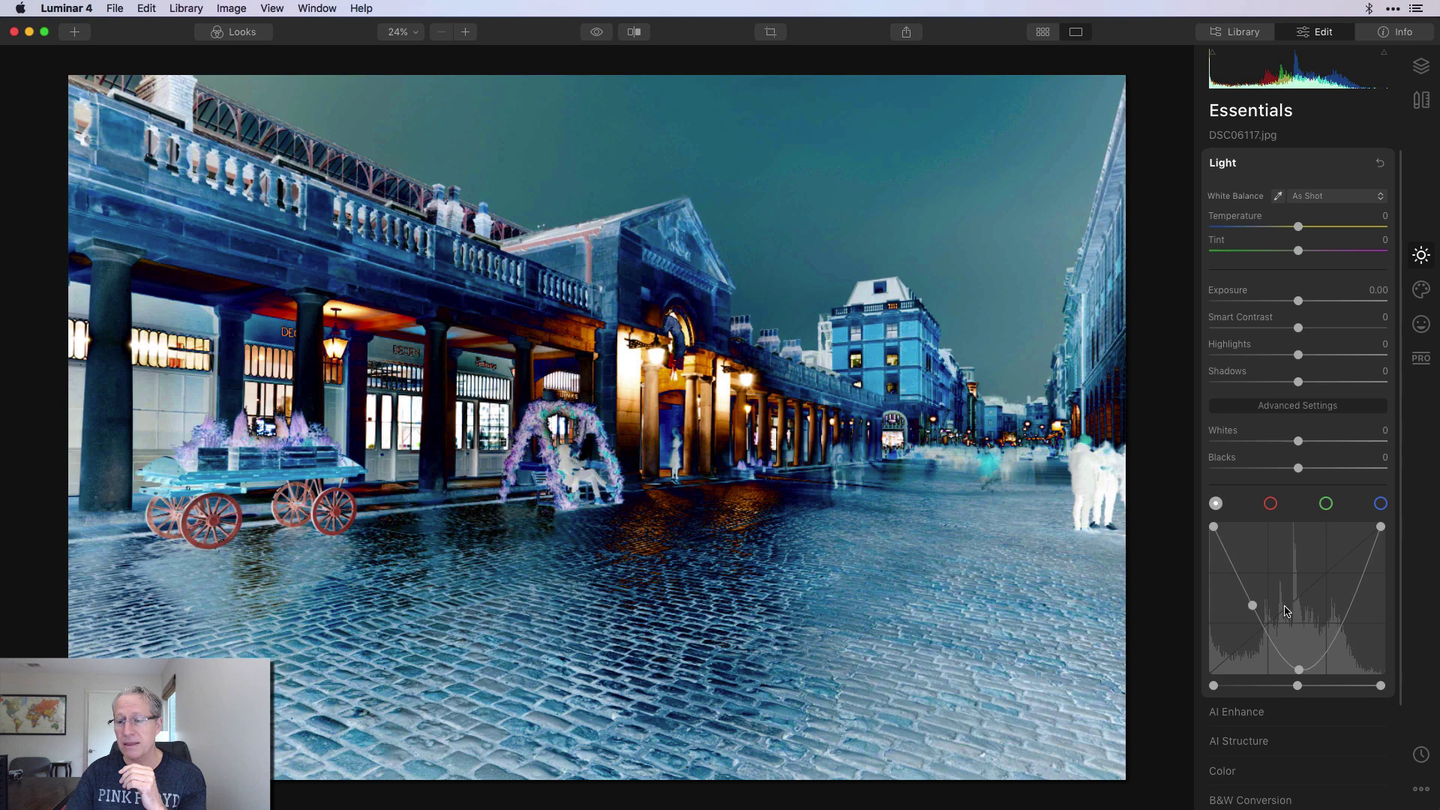
pyautogui.click(1354, 601)
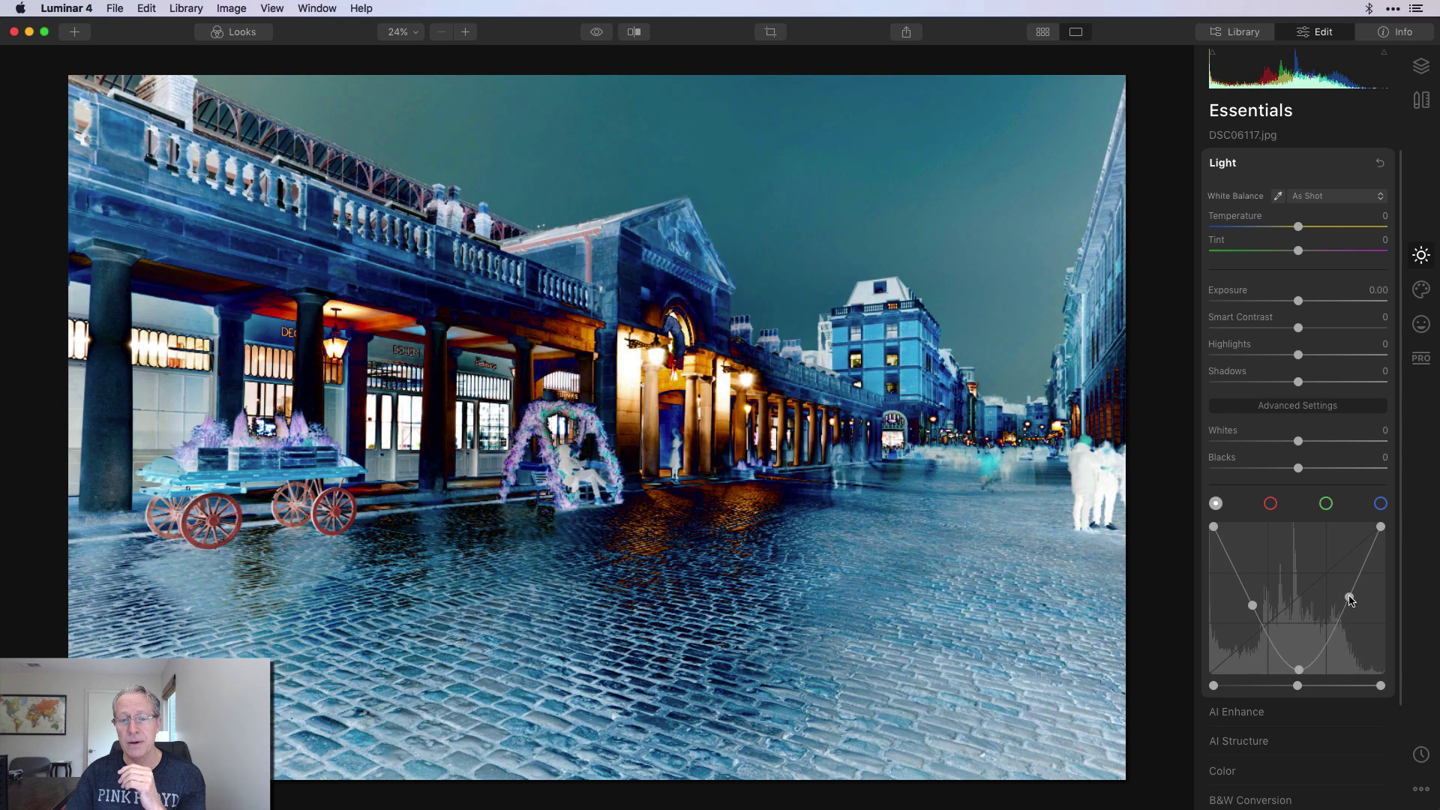
pyautogui.moveTo(1354, 600); pyautogui.dragTo(1350, 600)
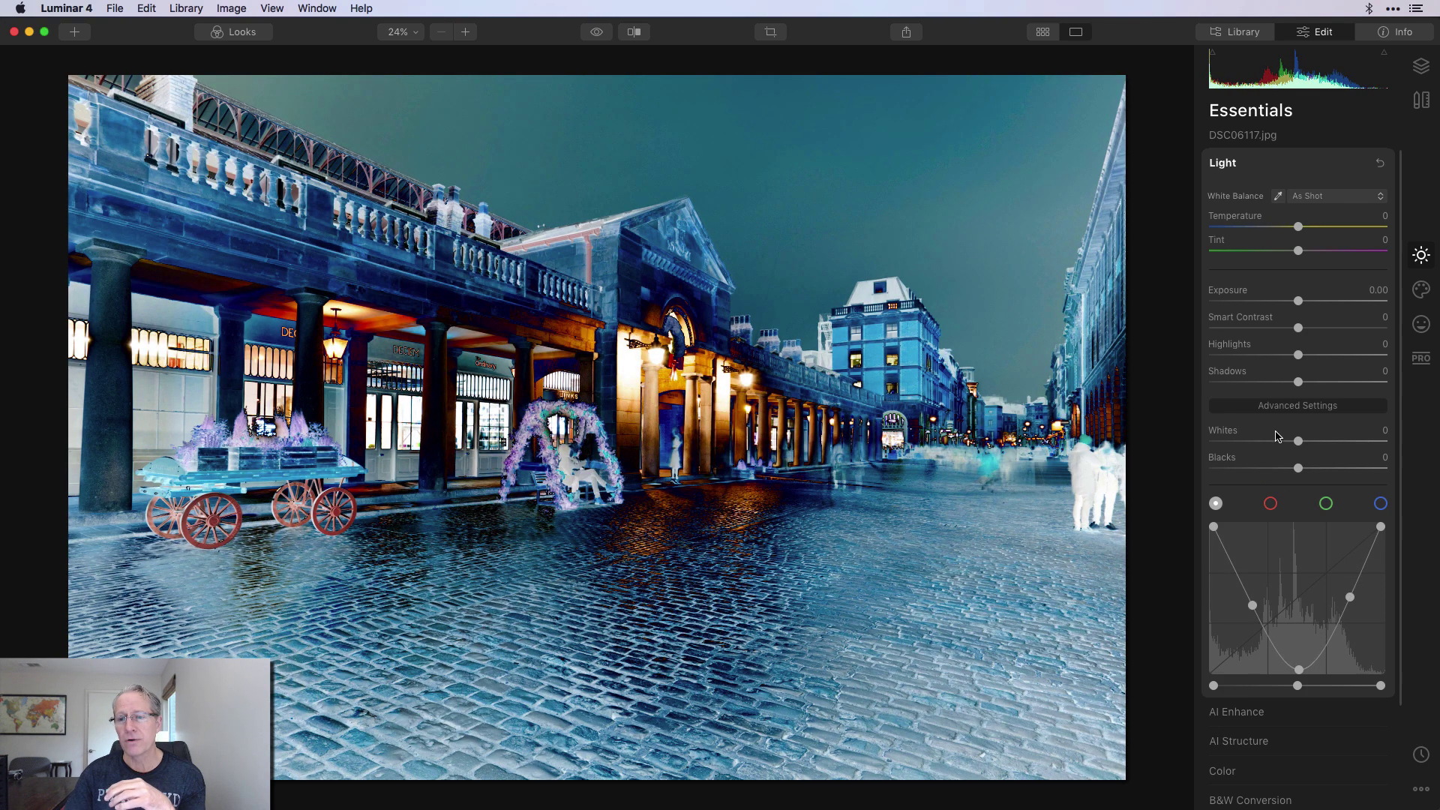
# Set Highlights to 47, Shadows to -36, Smart Contrast to 13 and Exposure to 1.01, and adjust Temperature and Tint on the inverted street photo
pyautogui.moveTo(1300, 356); pyautogui.dragTo(1266, 383)
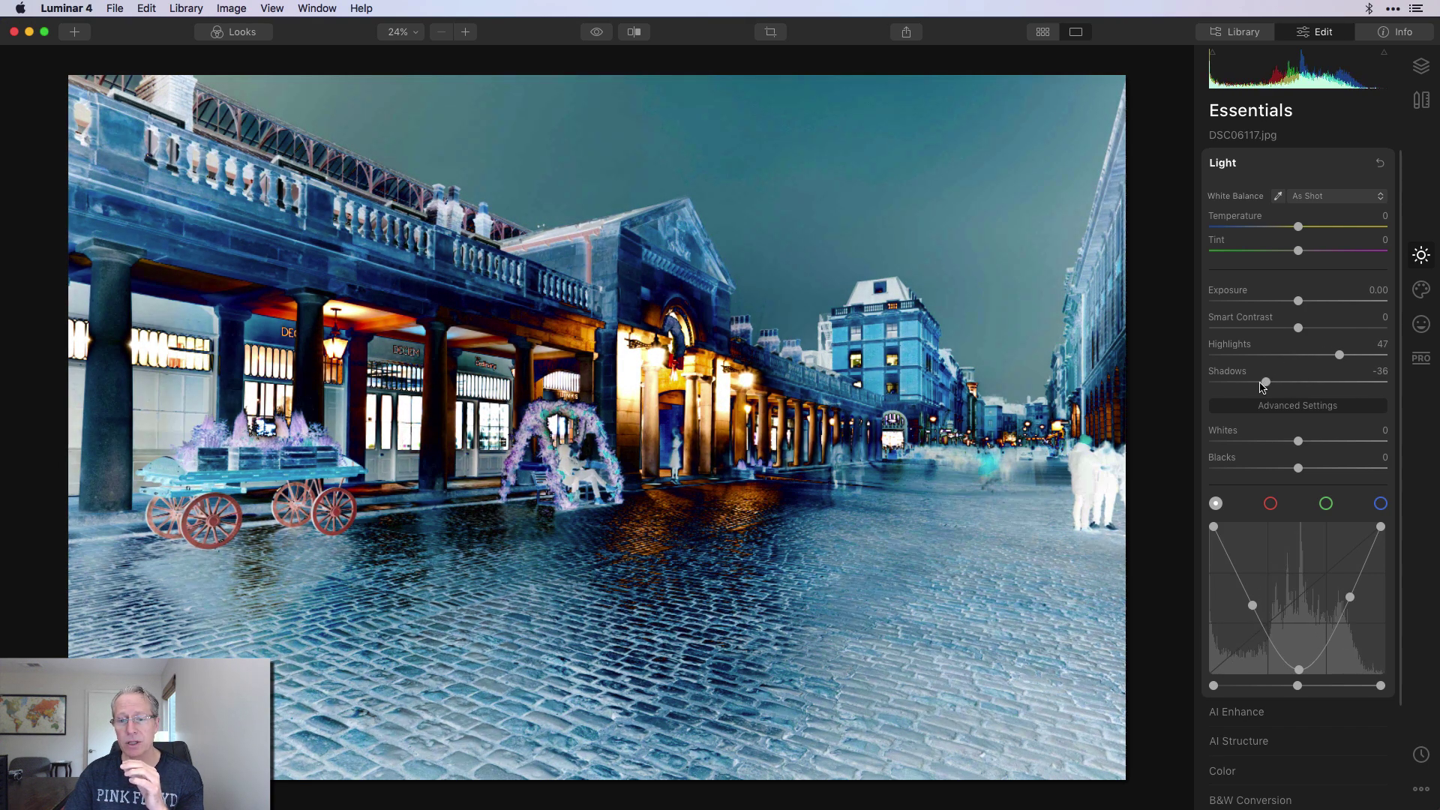
pyautogui.moveTo(1298, 327); pyautogui.dragTo(1316, 305)
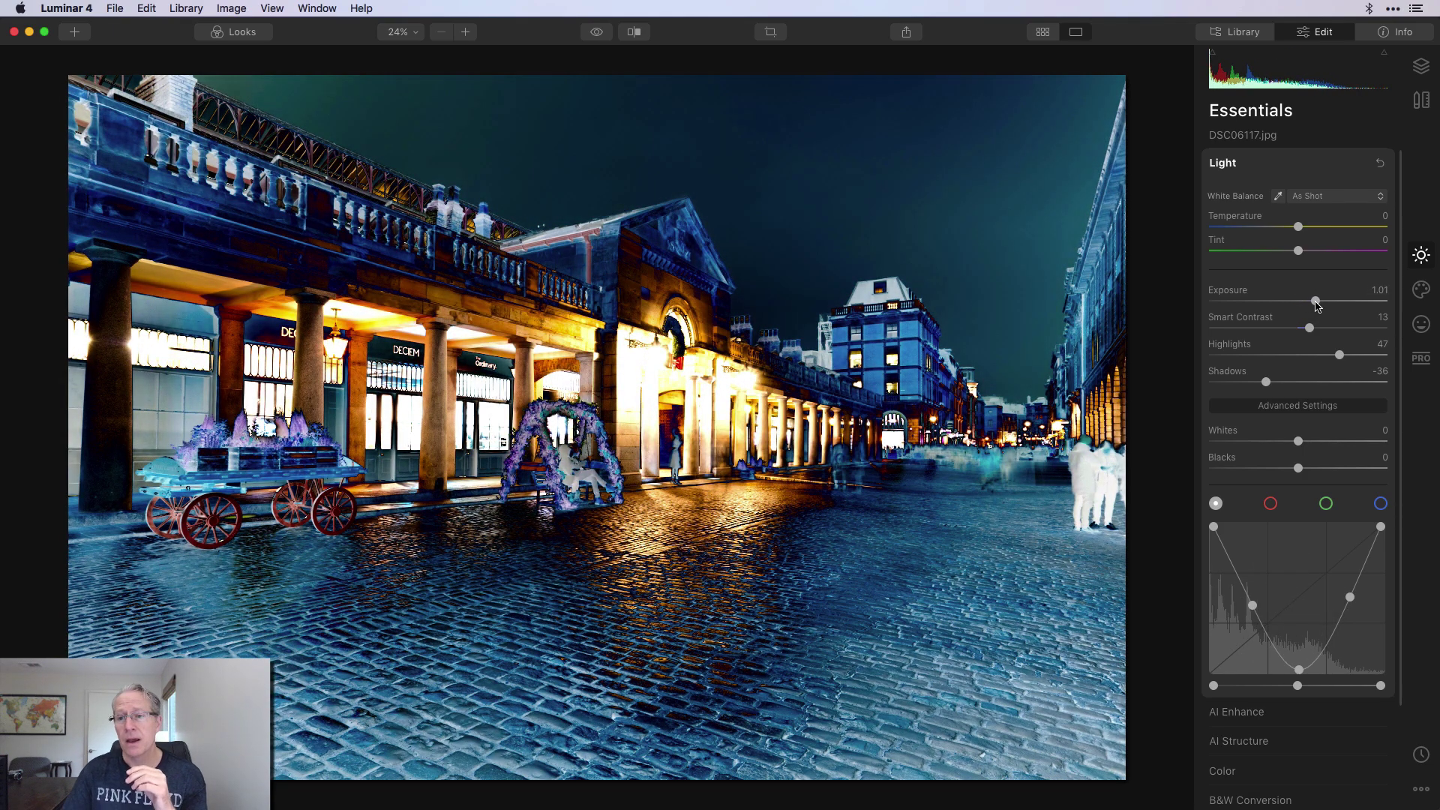
pyautogui.moveTo(1299, 226); pyautogui.dragTo(1276, 260)
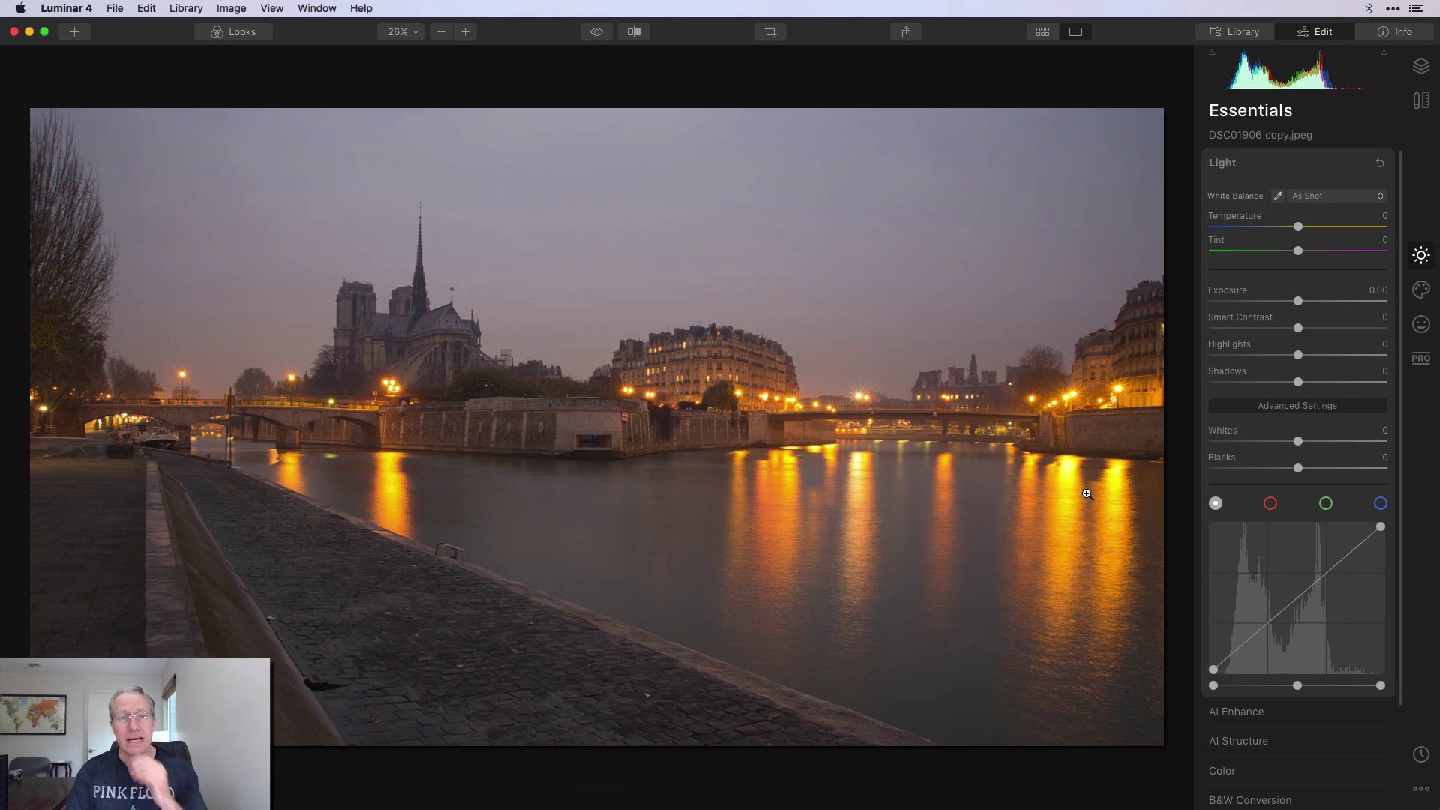
# Shape a contrast S on the composite curve of DSC01906 copy.jpeg and raise the midpoint of the blue curve
pyautogui.click(1325, 573)
pyautogui.moveTo(1324, 573); pyautogui.dragTo(1323, 568)
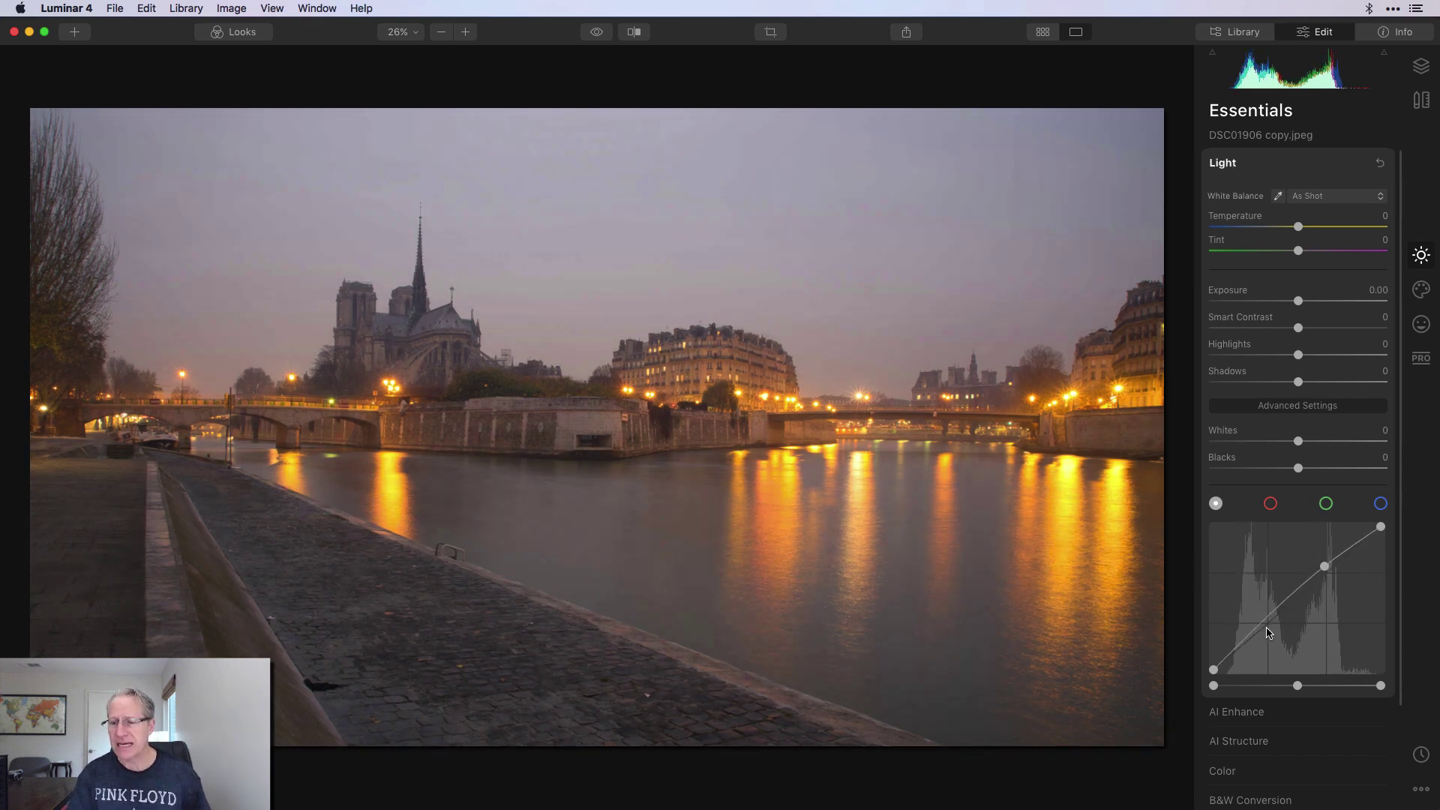
pyautogui.moveTo(1270, 621); pyautogui.dragTo(1275, 634)
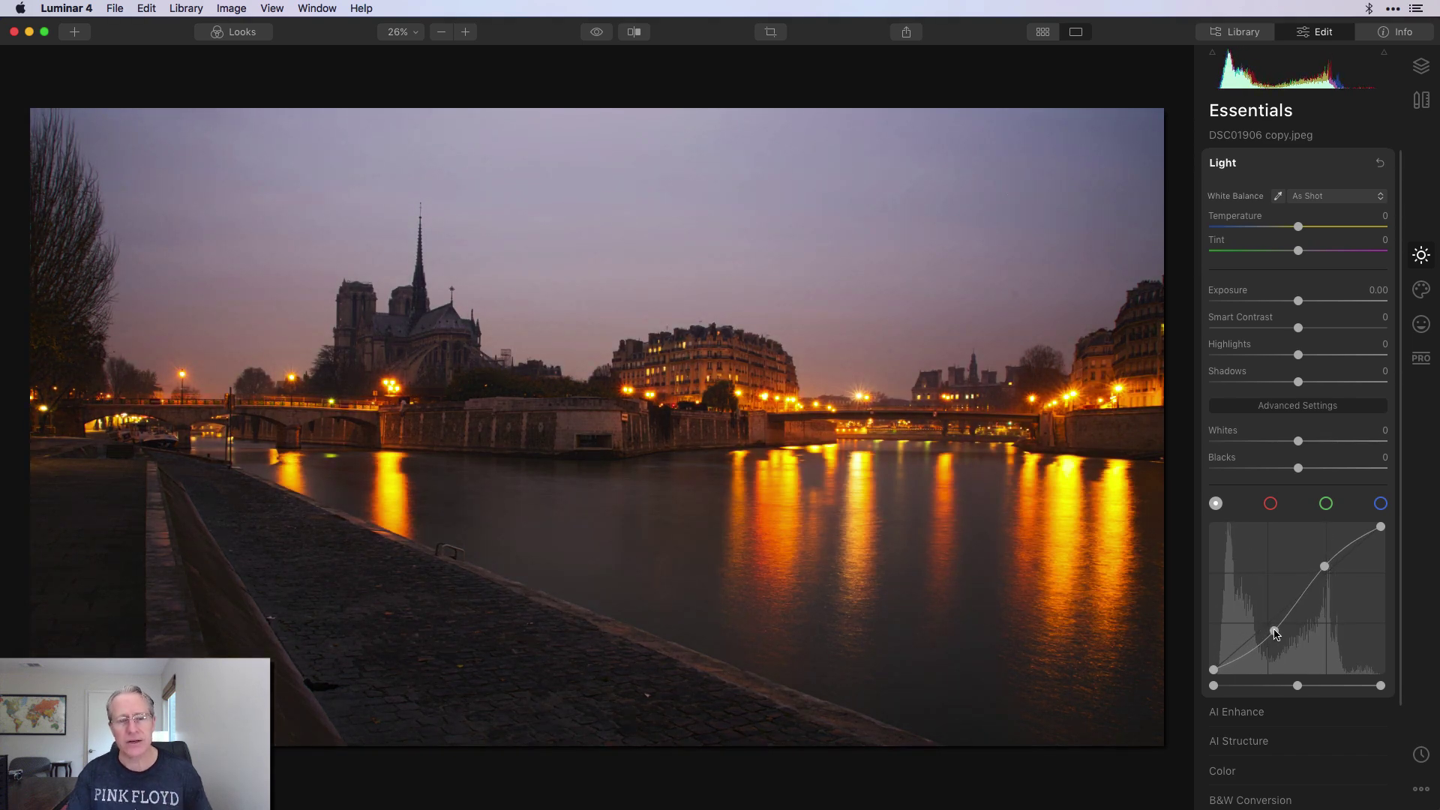
pyautogui.click(1380, 503)
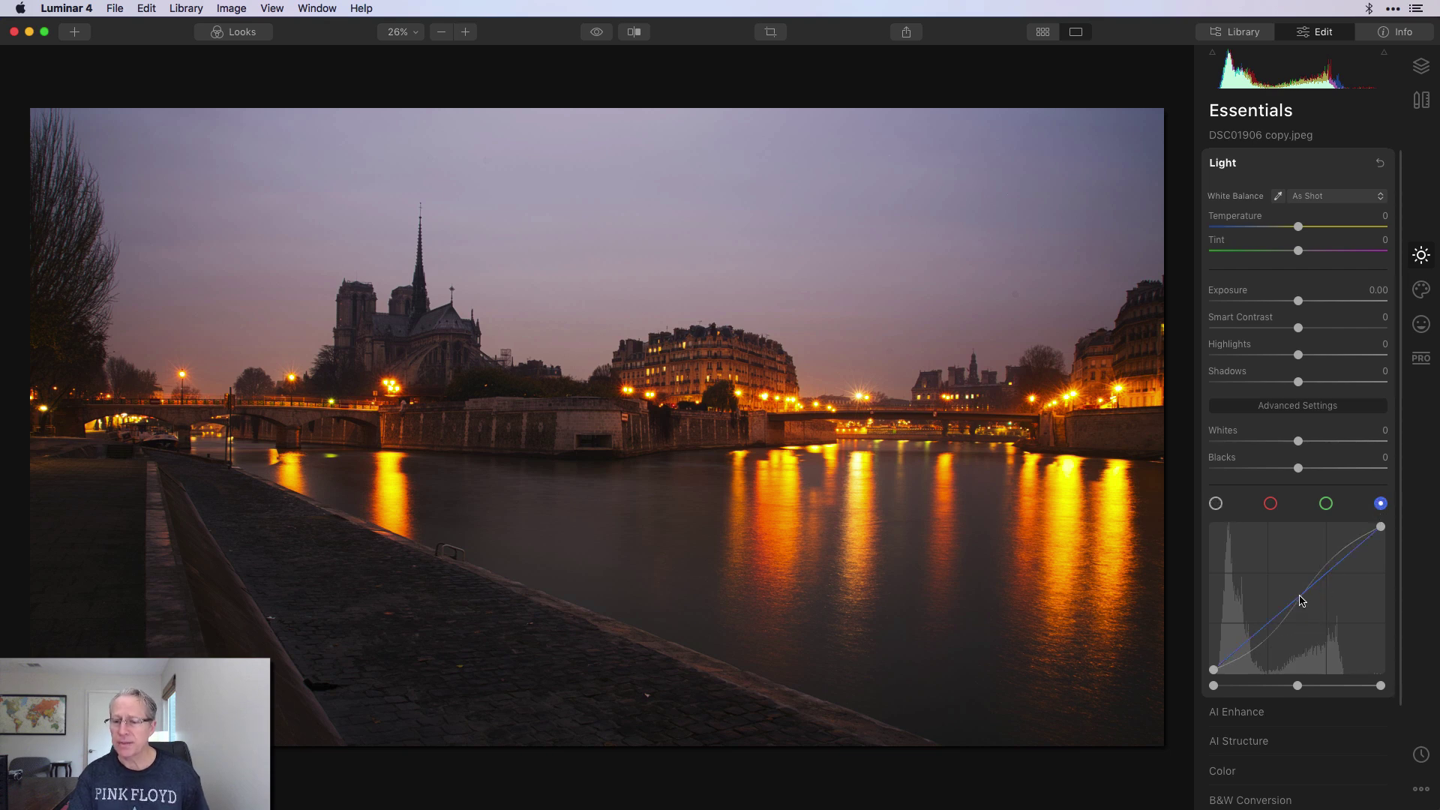
pyautogui.moveTo(1301, 601); pyautogui.dragTo(1296, 591)
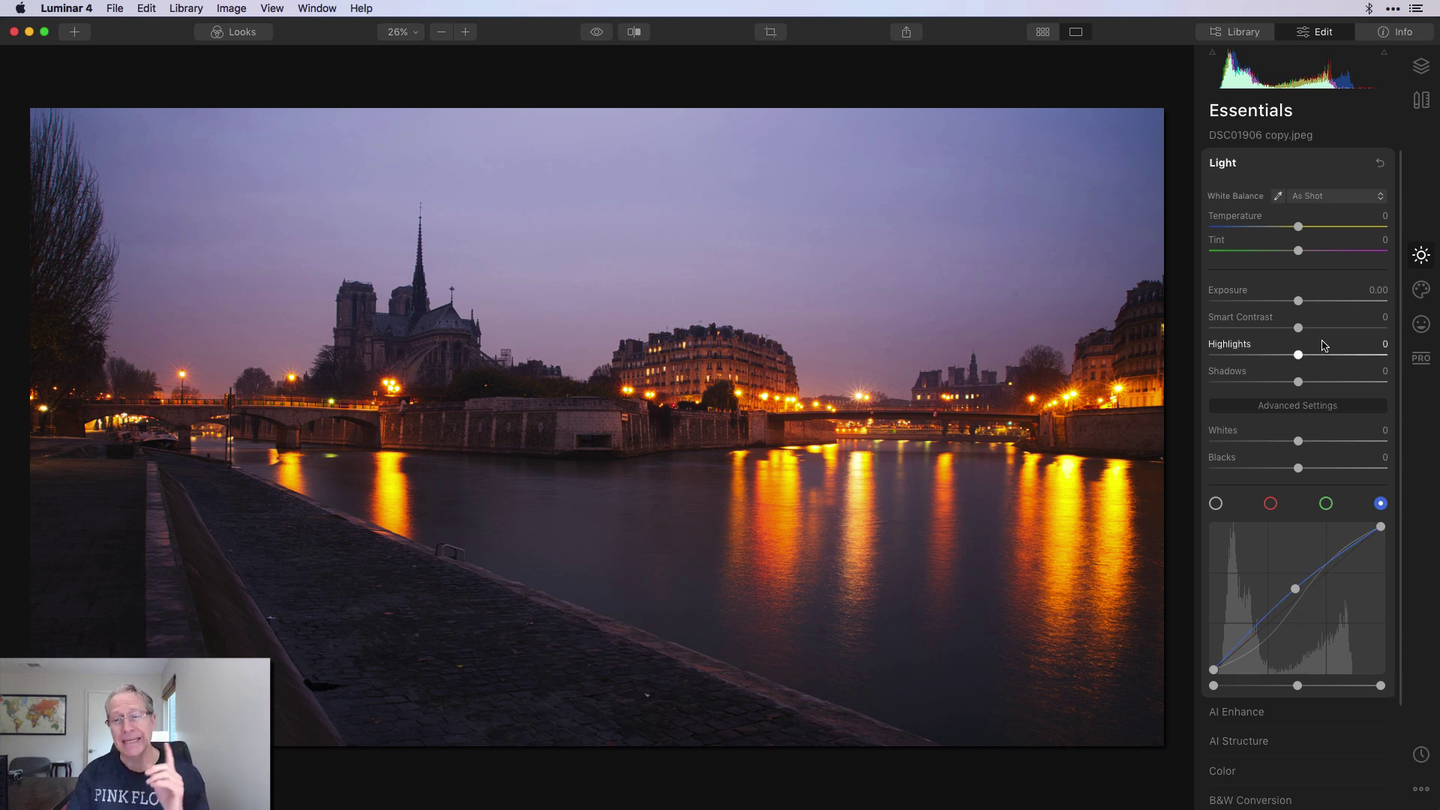
# Add a new adjustment layer and lower the midpoint of its blue curve slightly
pyautogui.click(1420, 66)
pyautogui.click(1381, 112)
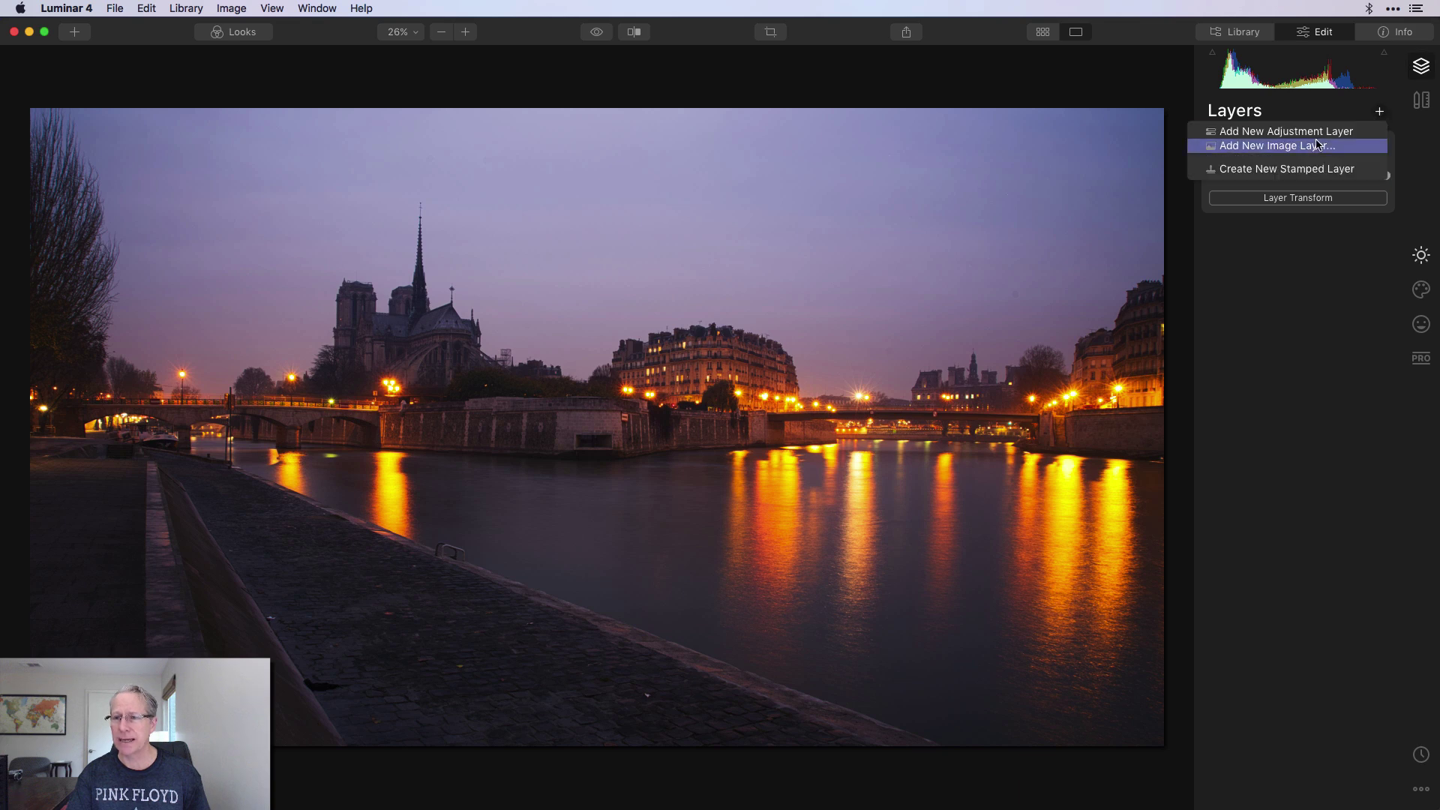
pyautogui.click(1276, 129)
pyautogui.click(1421, 255)
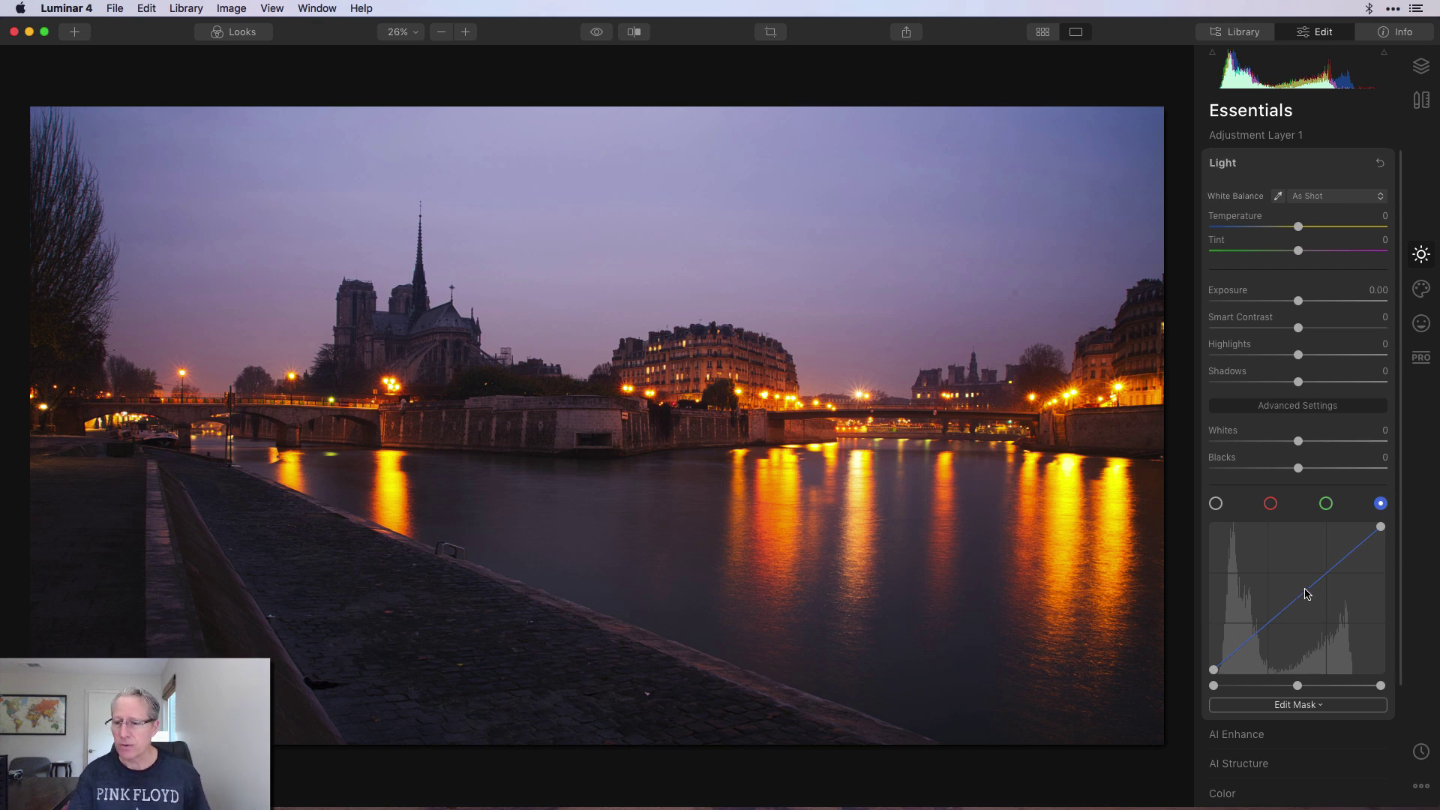
pyautogui.moveTo(1301, 602); pyautogui.dragTo(1301, 608)
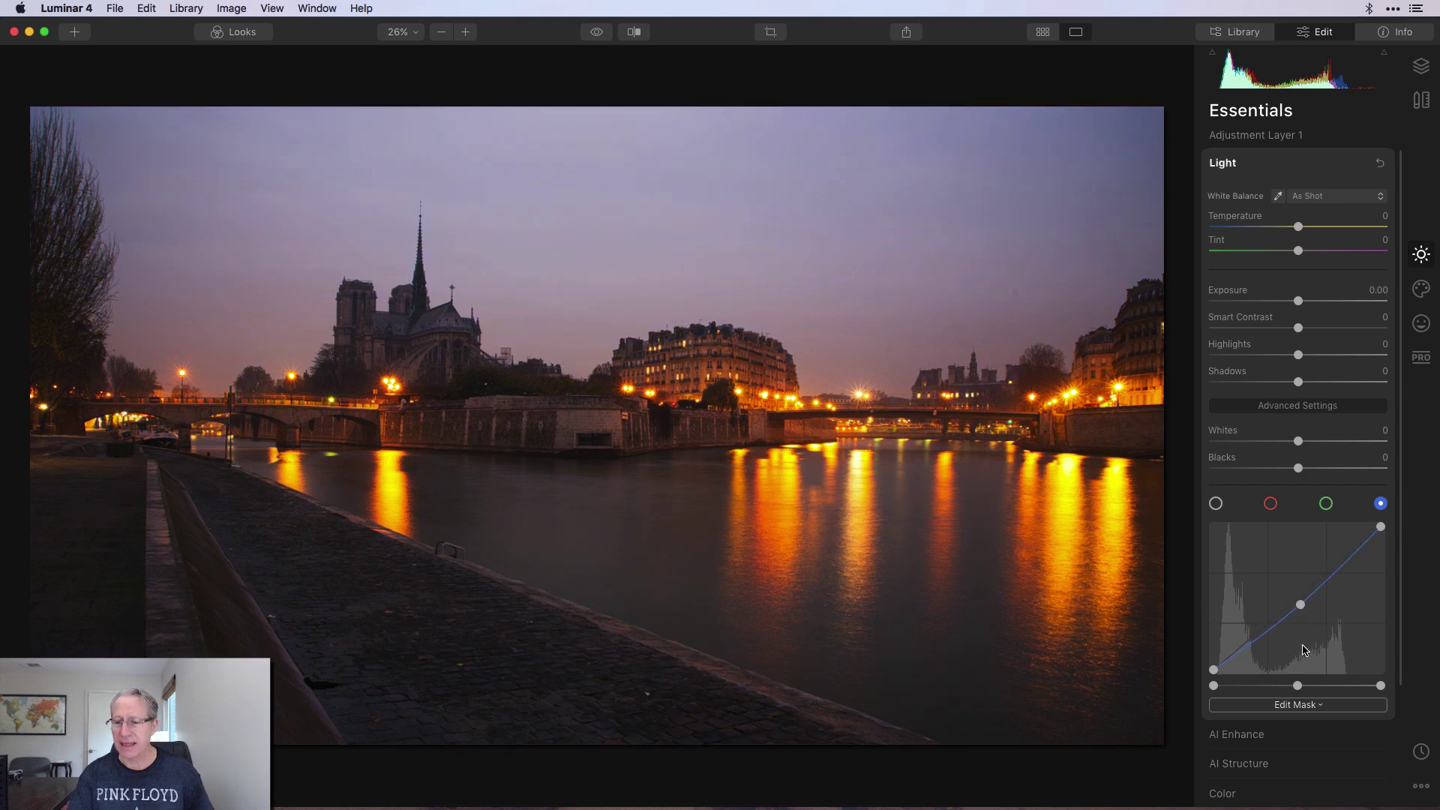
# Paint a brush mask over the cobbled riverbank for this layer's Light adjustment, check the mask overlay, and finish masking
pyautogui.click(1305, 708)
pyautogui.click(1279, 726)
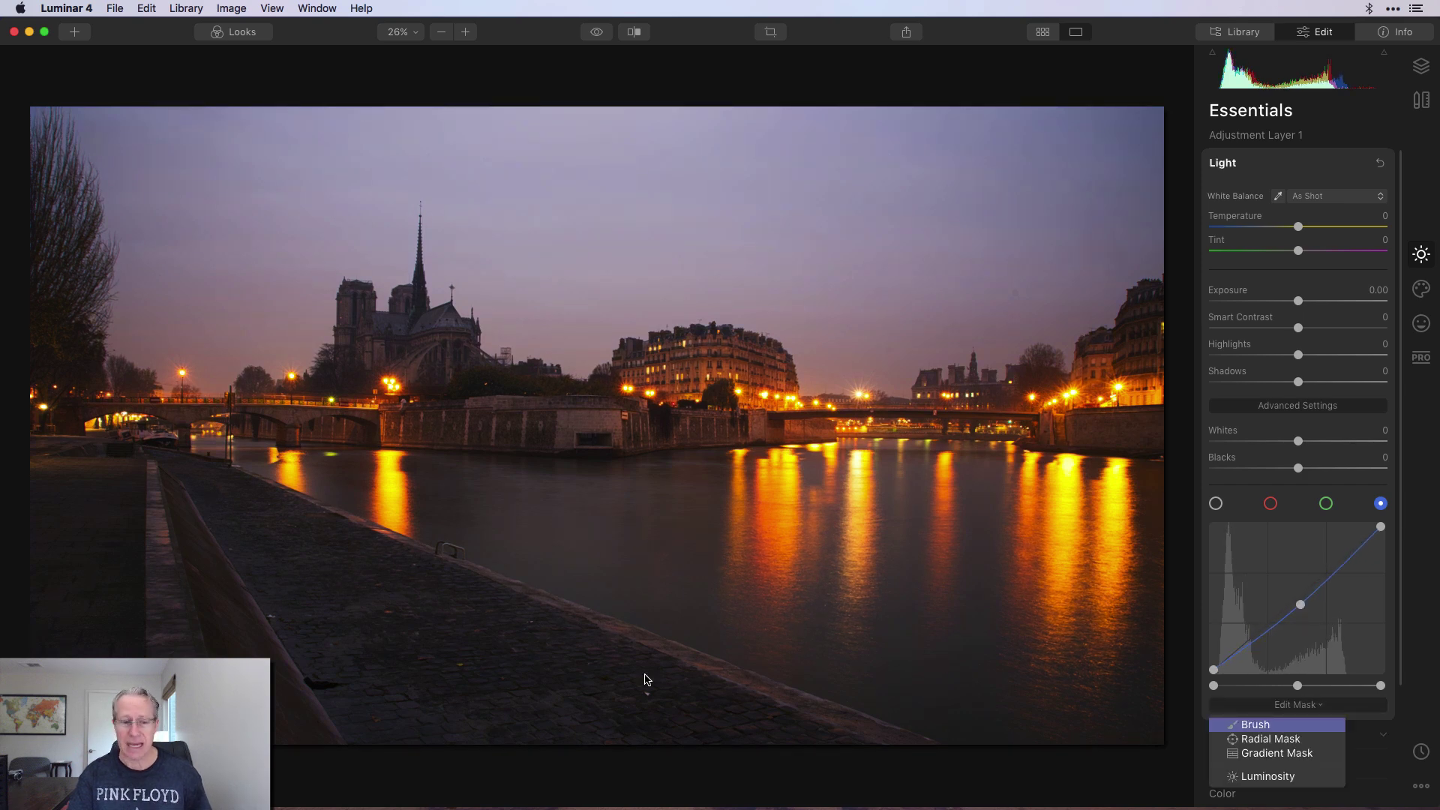
pyautogui.press(']')
pyautogui.press(']')
pyautogui.press(']')
pyautogui.press(']')
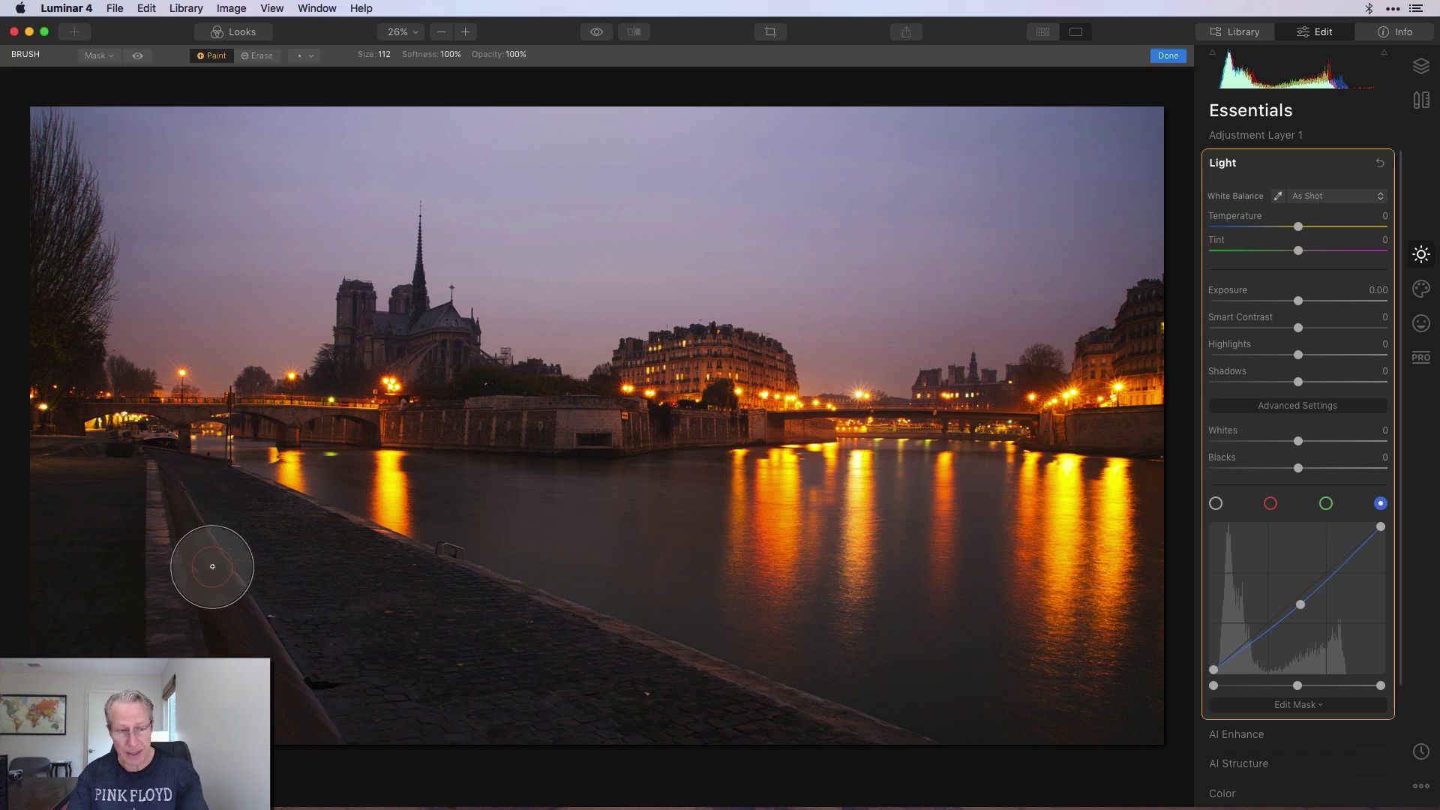
pyautogui.moveTo(170, 472)
pyautogui.mouseDown()
pyautogui.moveTo(153, 503)
pyautogui.moveTo(300, 566)
pyautogui.moveTo(372, 576)
pyautogui.moveTo(325, 562)
pyautogui.moveTo(497, 650)
pyautogui.moveTo(464, 619)
pyautogui.moveTo(645, 661)
pyautogui.moveTo(814, 746)
pyautogui.moveTo(366, 730)
pyautogui.moveTo(235, 695)
pyautogui.moveTo(235, 653)
pyautogui.moveTo(285, 649)
pyautogui.moveTo(146, 486)
pyautogui.moveTo(63, 479)
pyautogui.moveTo(215, 643)
pyautogui.moveTo(40, 688)
pyautogui.moveTo(275, 731)
pyautogui.moveTo(70, 569)
pyautogui.moveTo(47, 513)
pyautogui.moveTo(191, 506)
pyautogui.moveTo(657, 717)
pyautogui.mouseUp()
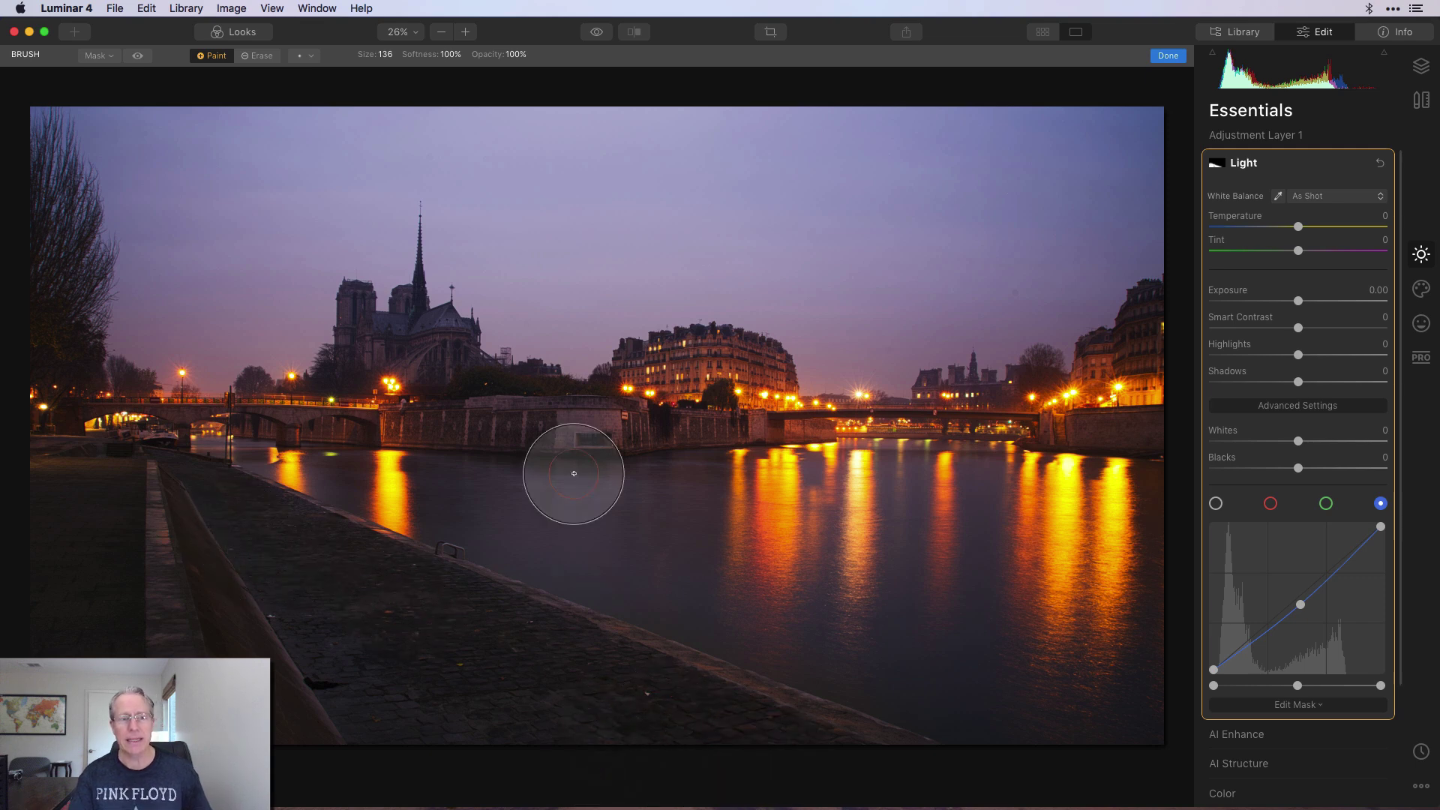
pyautogui.click(137, 55)
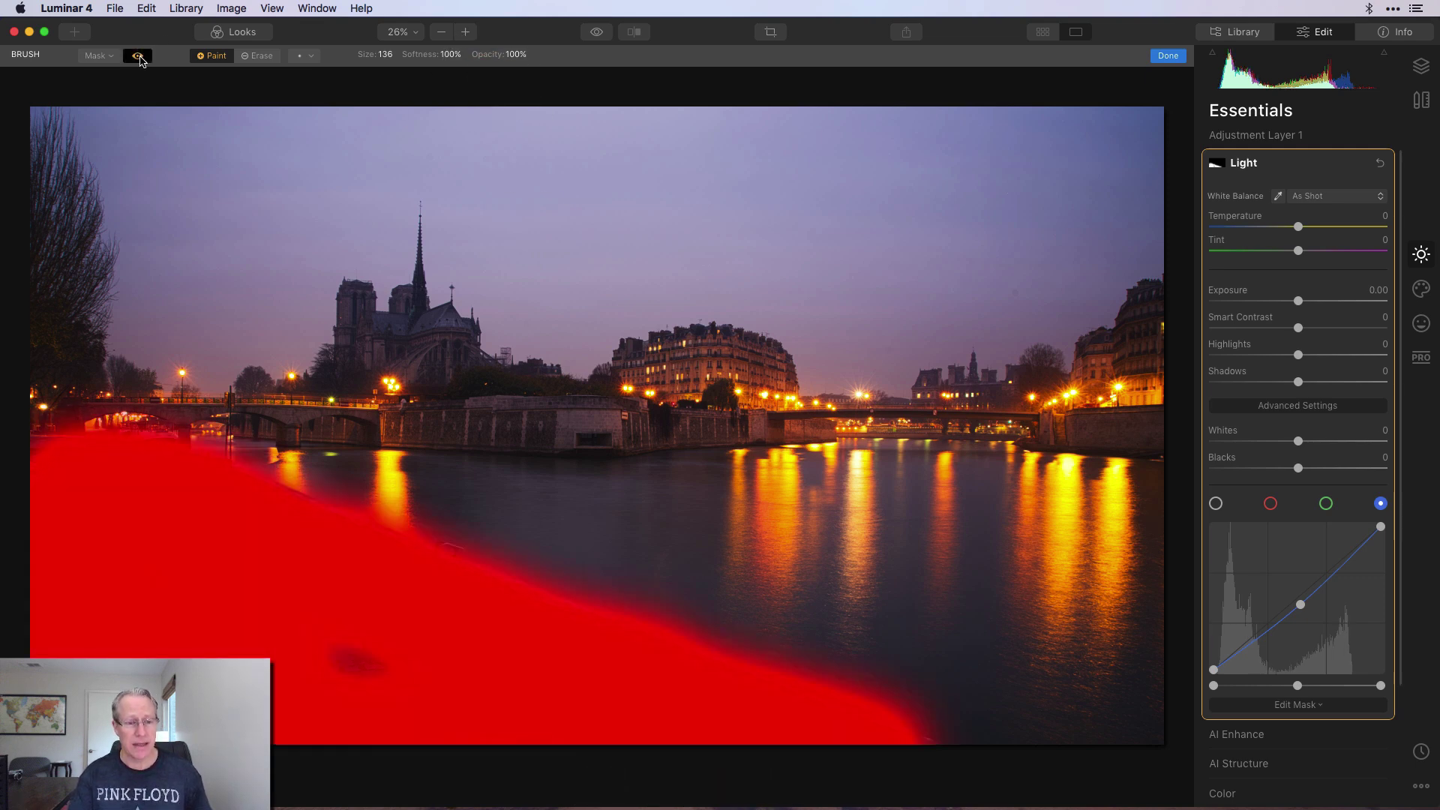
pyautogui.click(1168, 56)
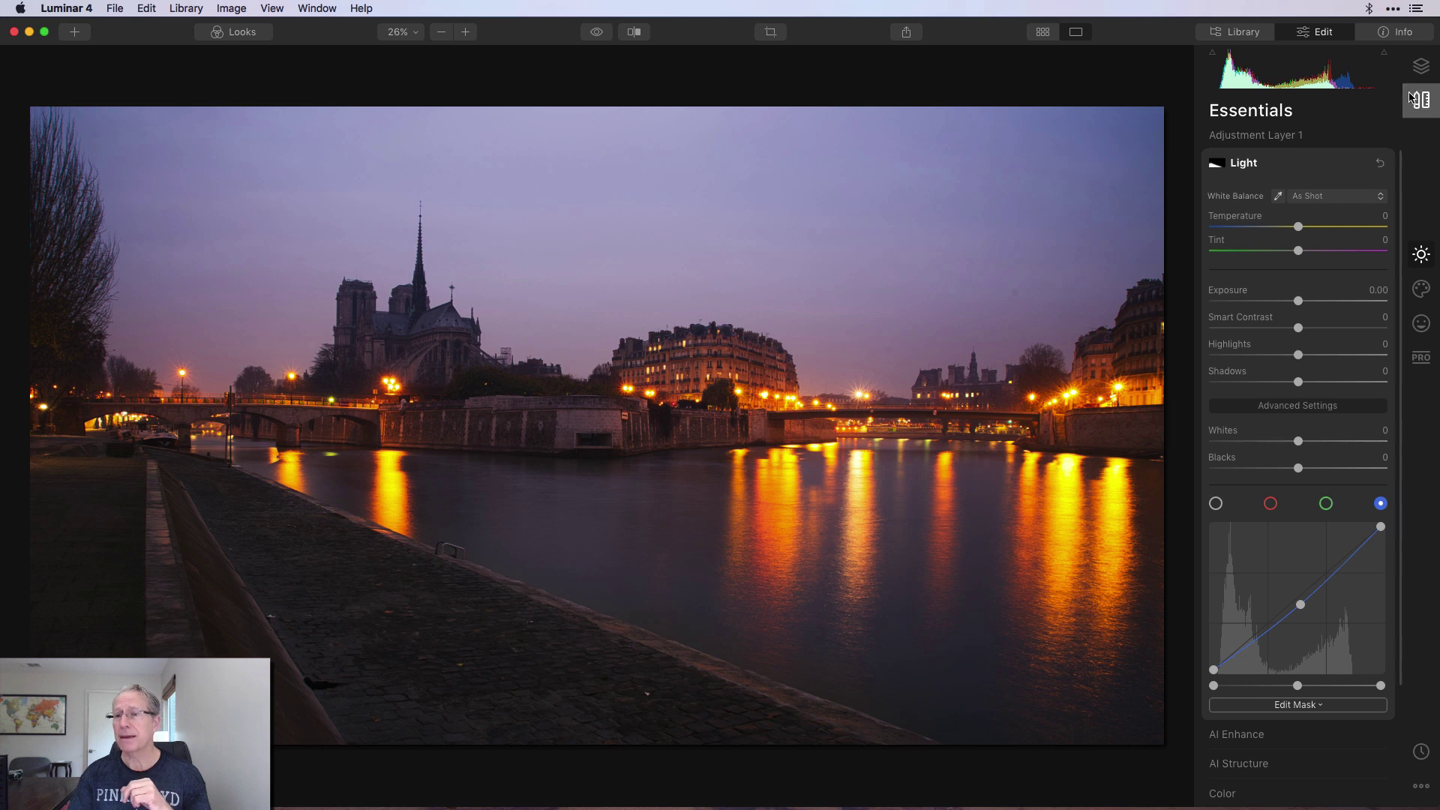
# Add a second adjustment layer and open its Light adjustments
pyautogui.click(1420, 66)
pyautogui.click(1380, 113)
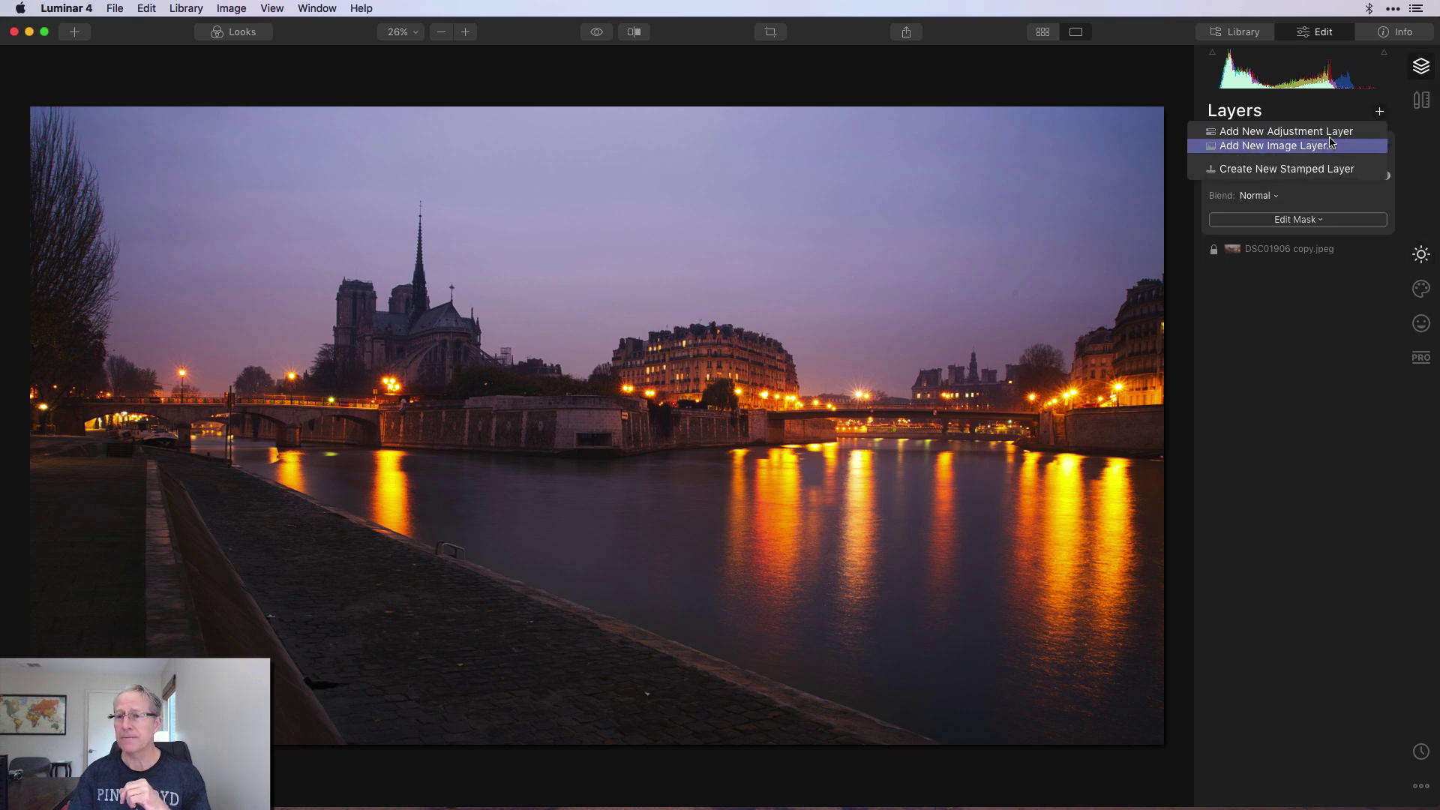
pyautogui.click(1286, 132)
pyautogui.click(1421, 256)
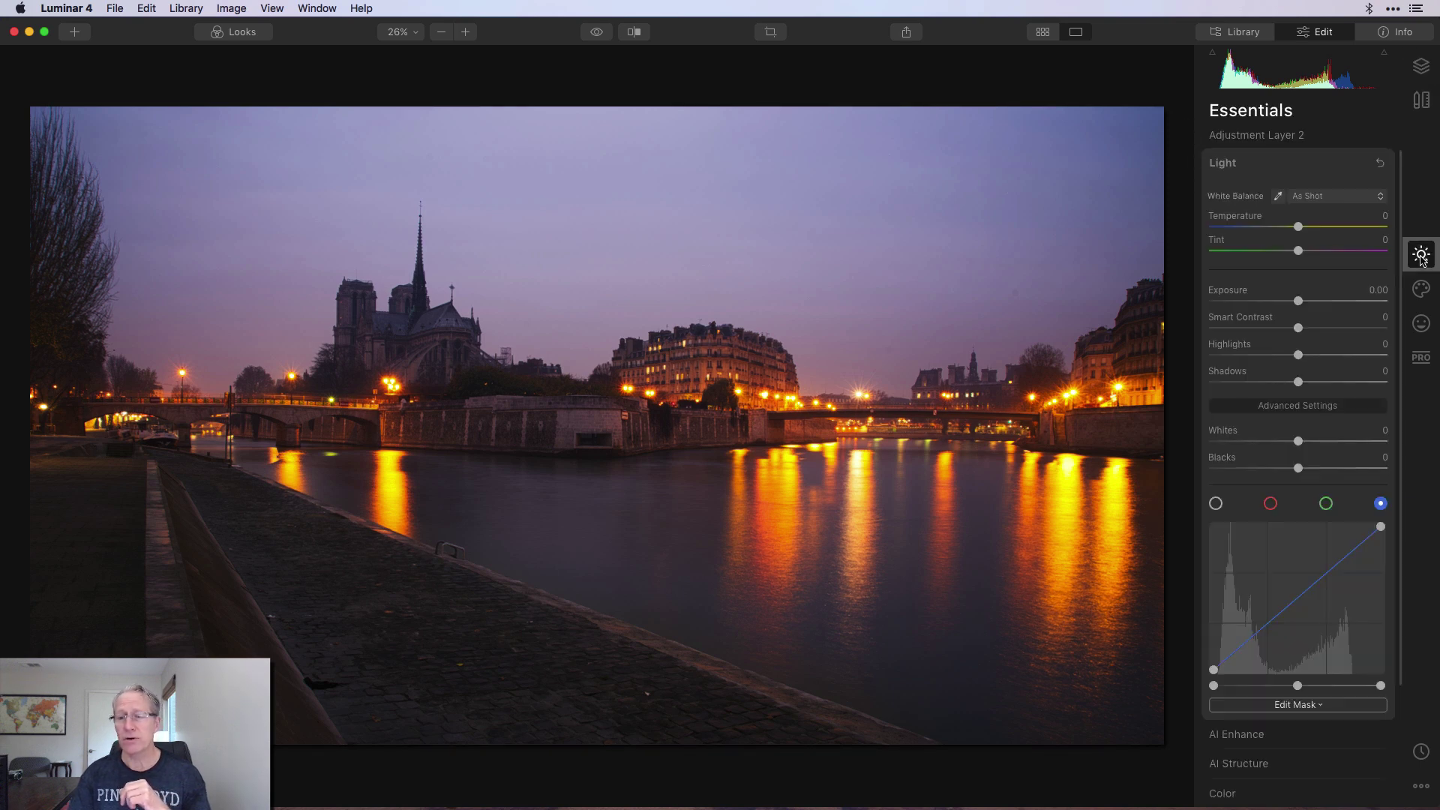
# Try lowering the highlights of the composite curve slightly with two points in its upper part
pyautogui.click(1216, 503)
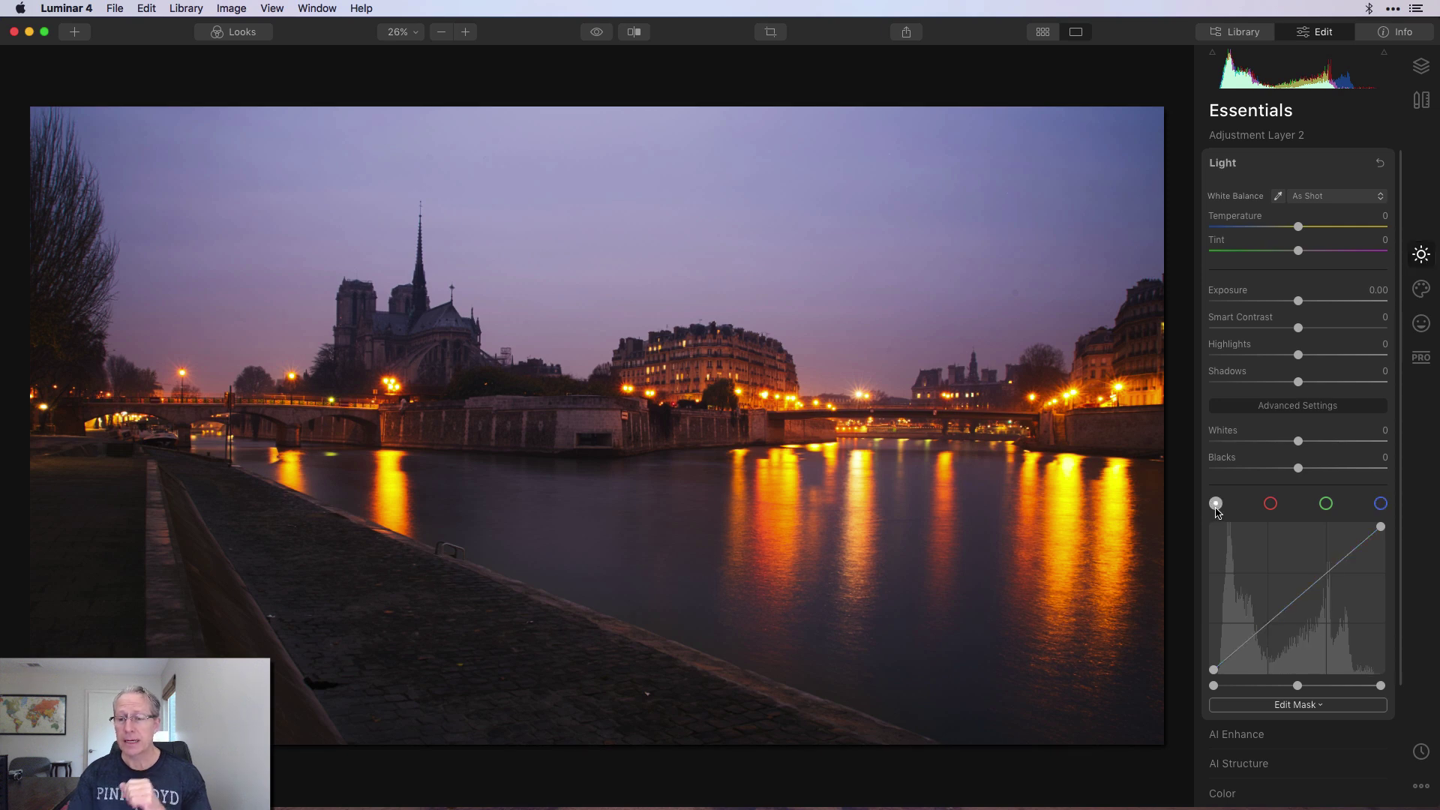
pyautogui.moveTo(1330, 581)
pyautogui.mouseDown()
pyautogui.moveTo(1351, 553)
pyautogui.moveTo(1332, 580)
pyautogui.mouseUp()
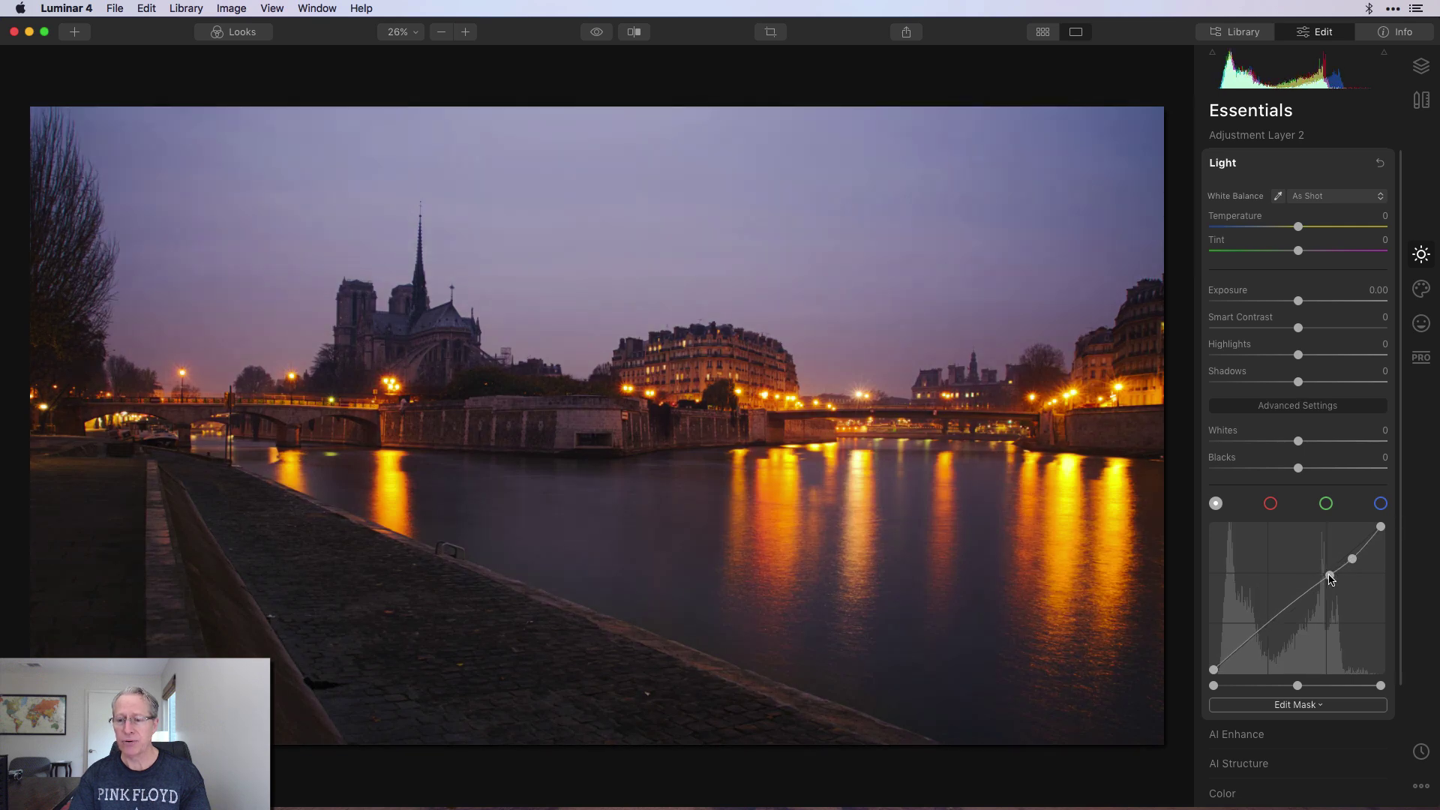
# Anchor the blue curve at its upper midtones and pull a highlights point slightly below the diagonal
pyautogui.click(1381, 503)
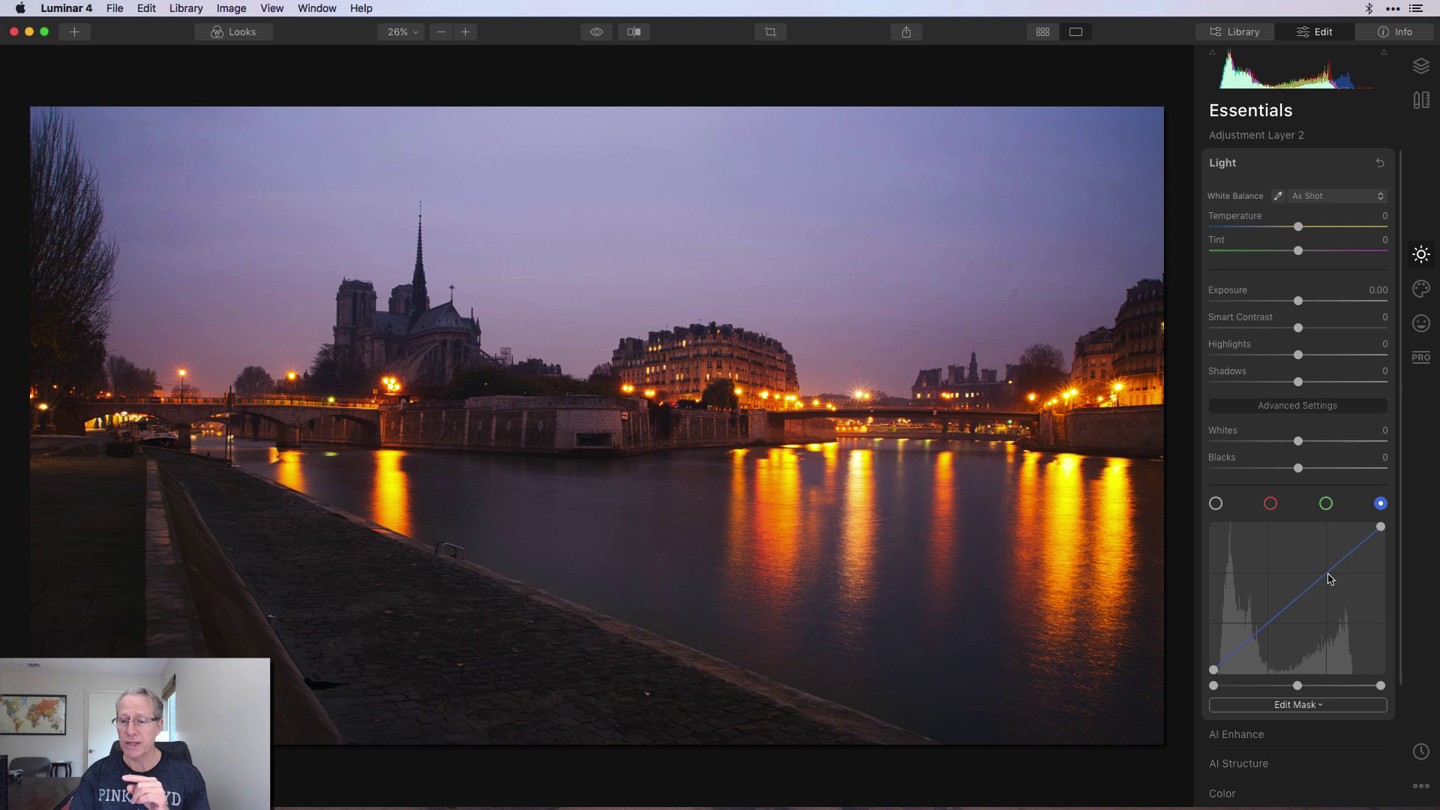
pyautogui.click(1329, 576)
pyautogui.moveTo(1329, 578); pyautogui.dragTo(1355, 561)
pyautogui.click(1351, 555)
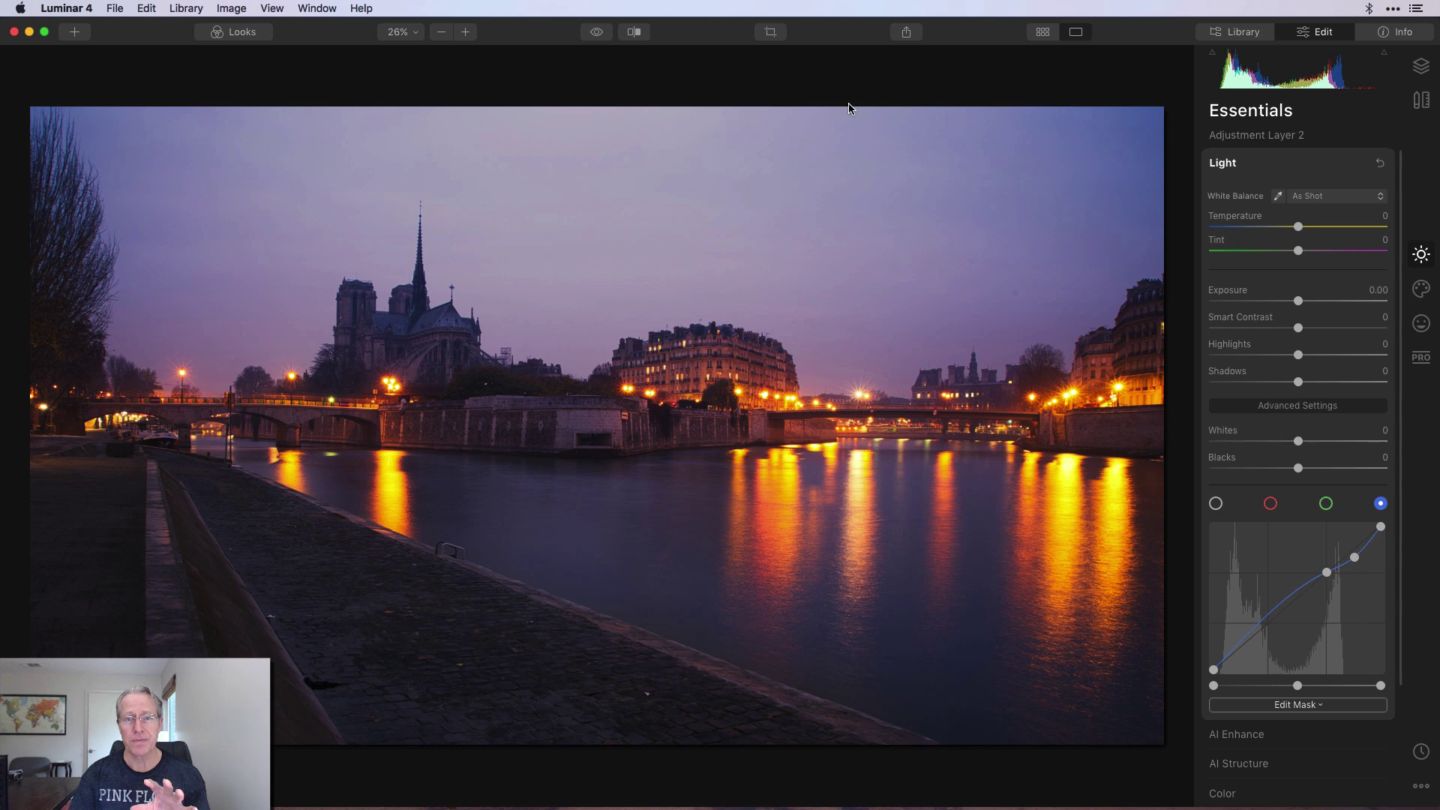
# Hide and show Adjustment Layer 2 to compare the photo without and with its blue curve change
pyautogui.click(1421, 66)
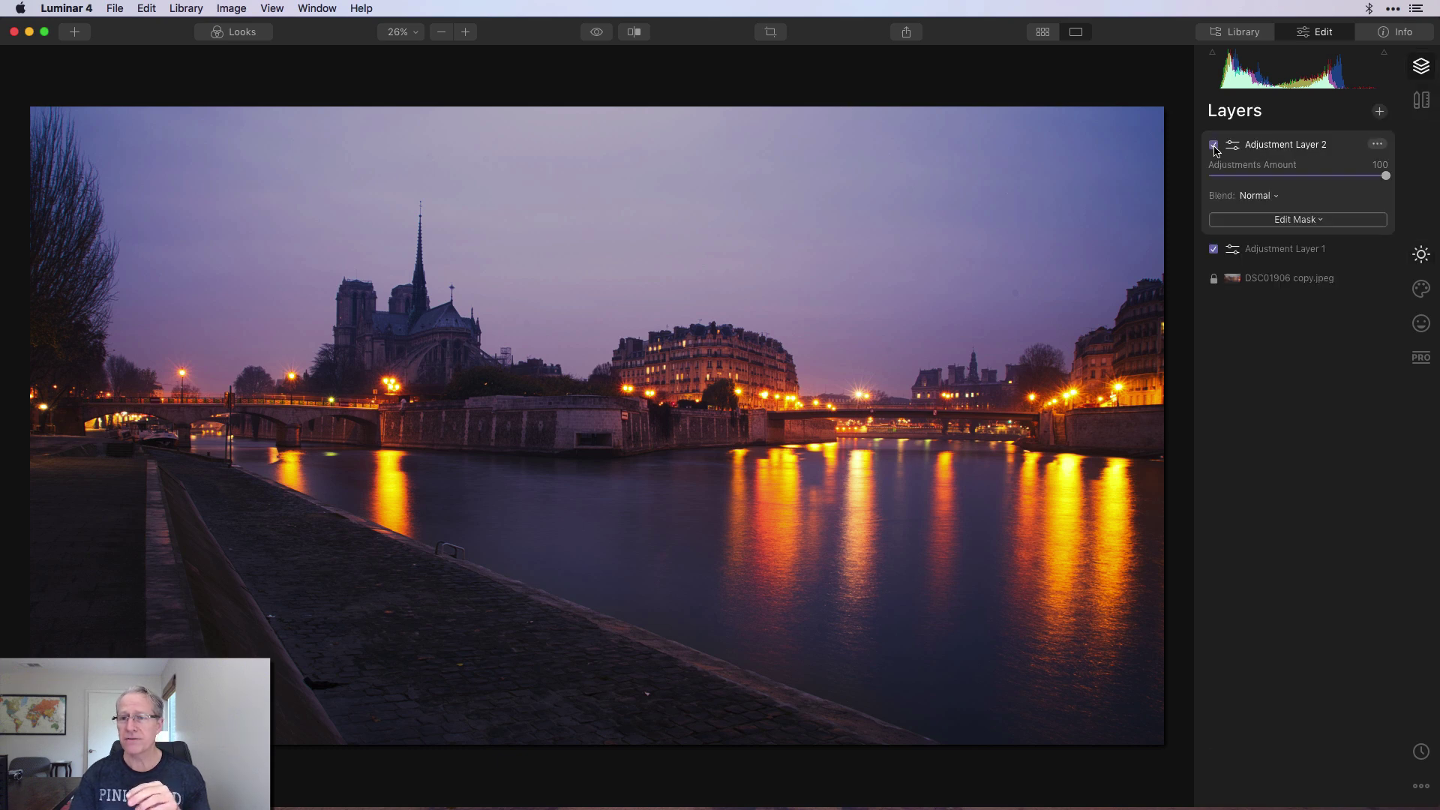
pyautogui.click(1214, 145)
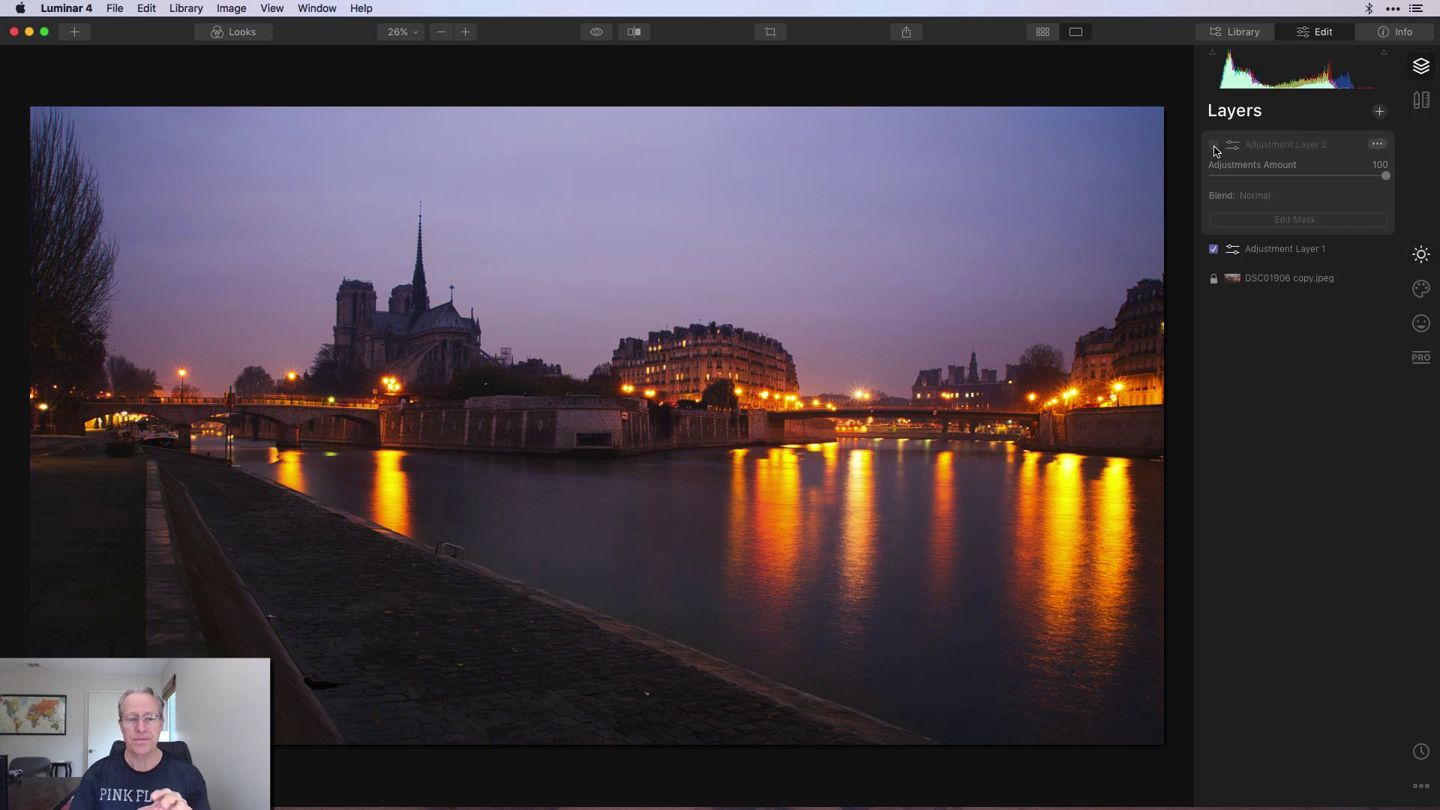
pyautogui.click(1215, 145)
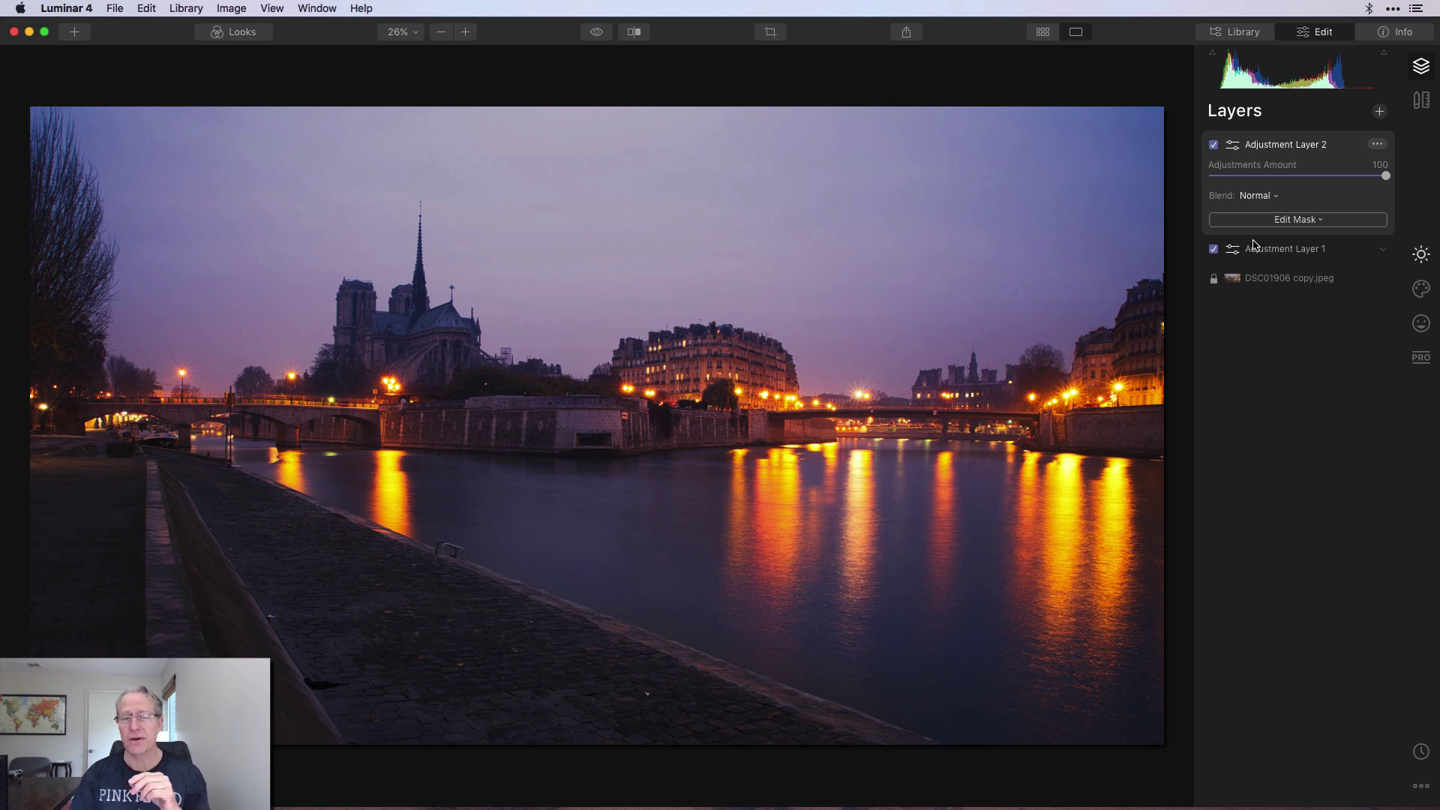
# Add a third adjustment layer and shape its composite curve with slightly lowered shadows, a lowered midtone point and a raised highlights point
pyautogui.click(1380, 111)
pyautogui.click(1334, 129)
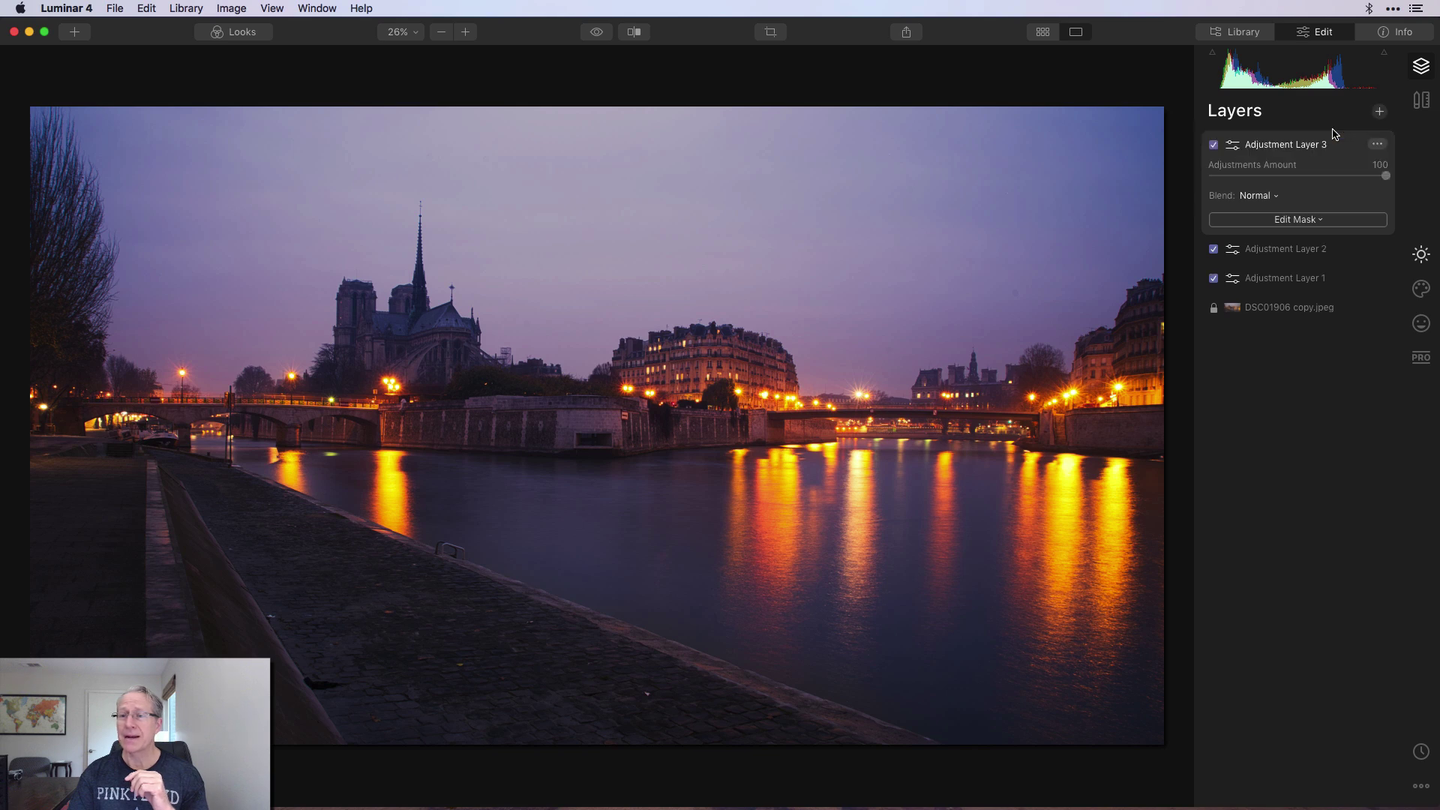
pyautogui.click(1421, 257)
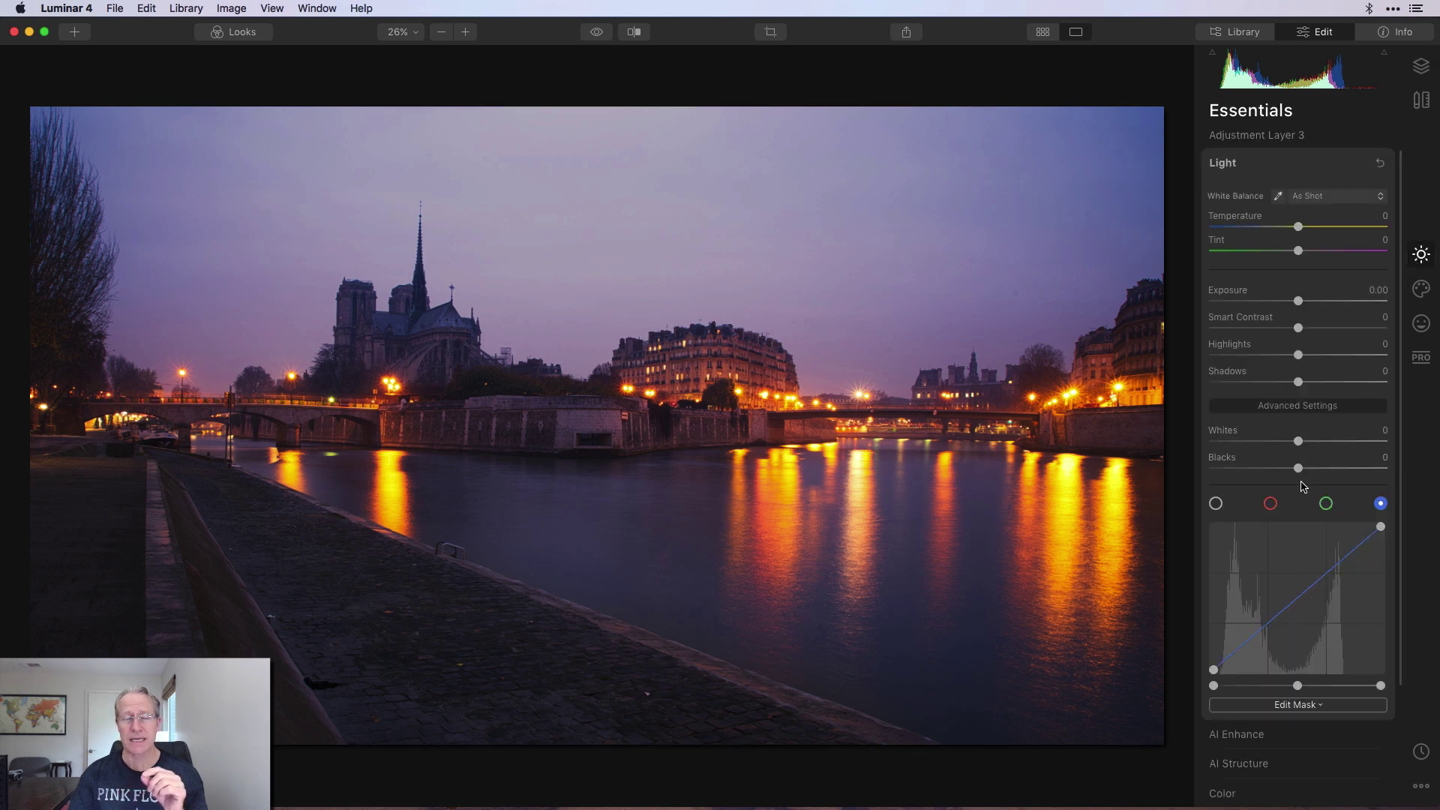
pyautogui.click(1216, 503)
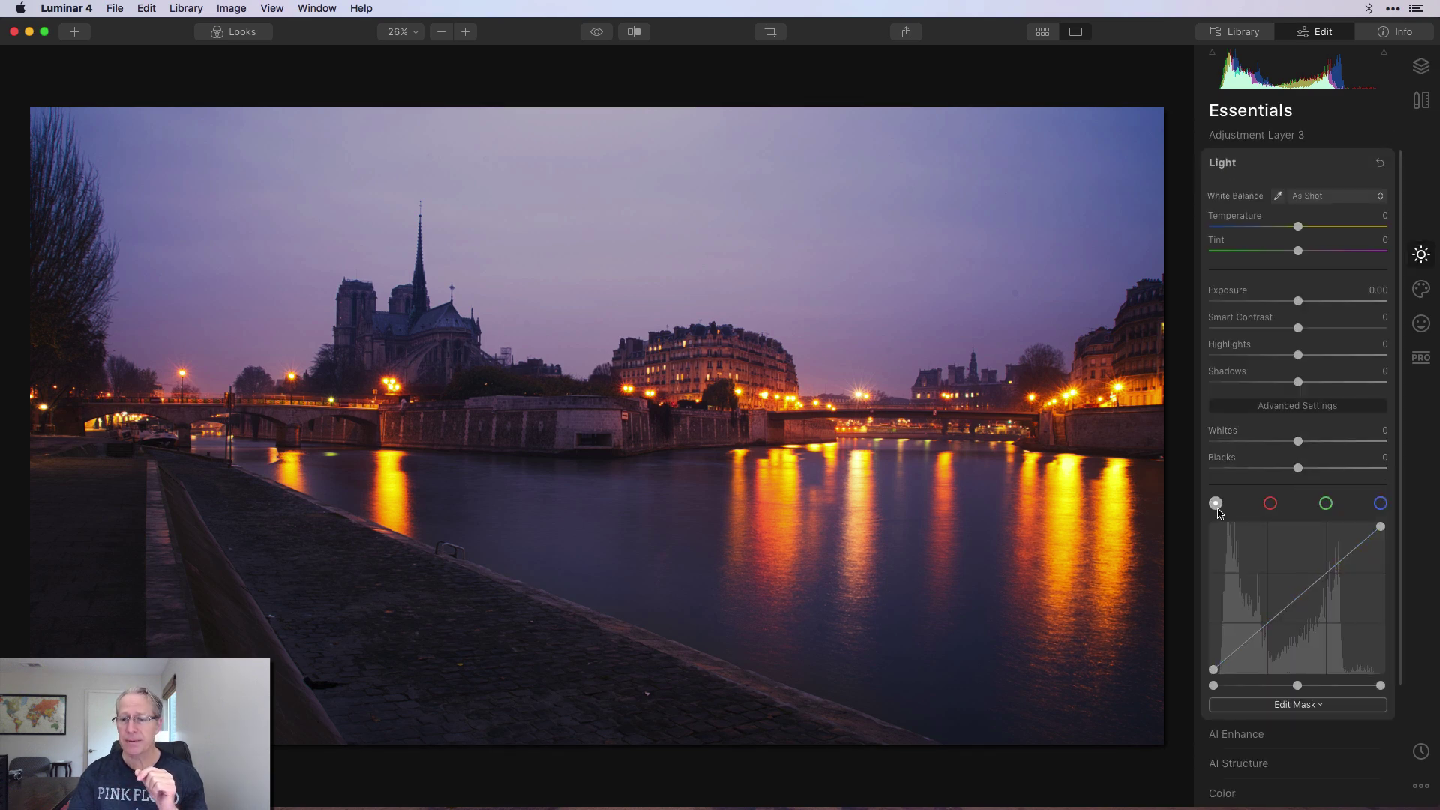
pyautogui.moveTo(1306, 597); pyautogui.dragTo(1264, 635)
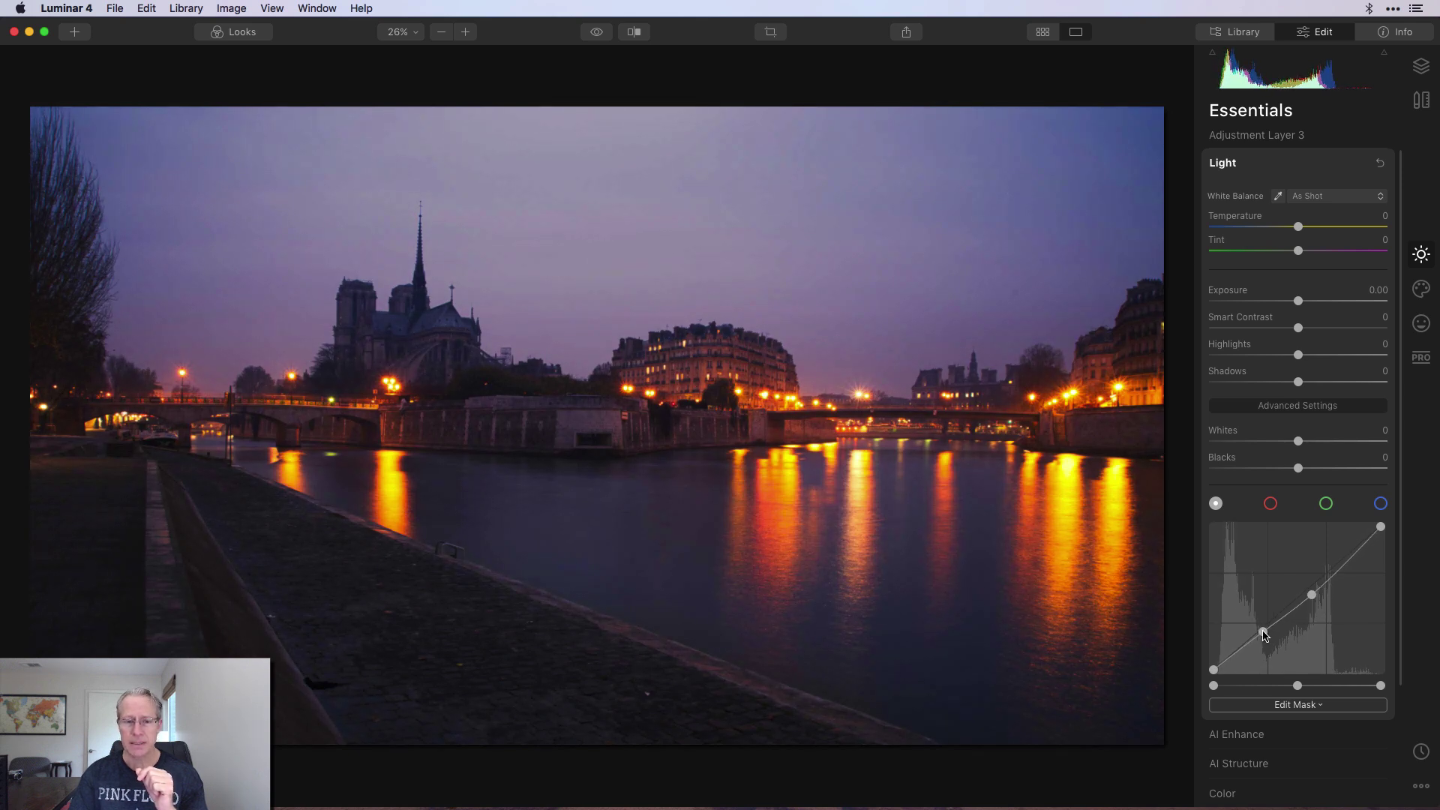
pyautogui.moveTo(1351, 556); pyautogui.dragTo(1343, 550)
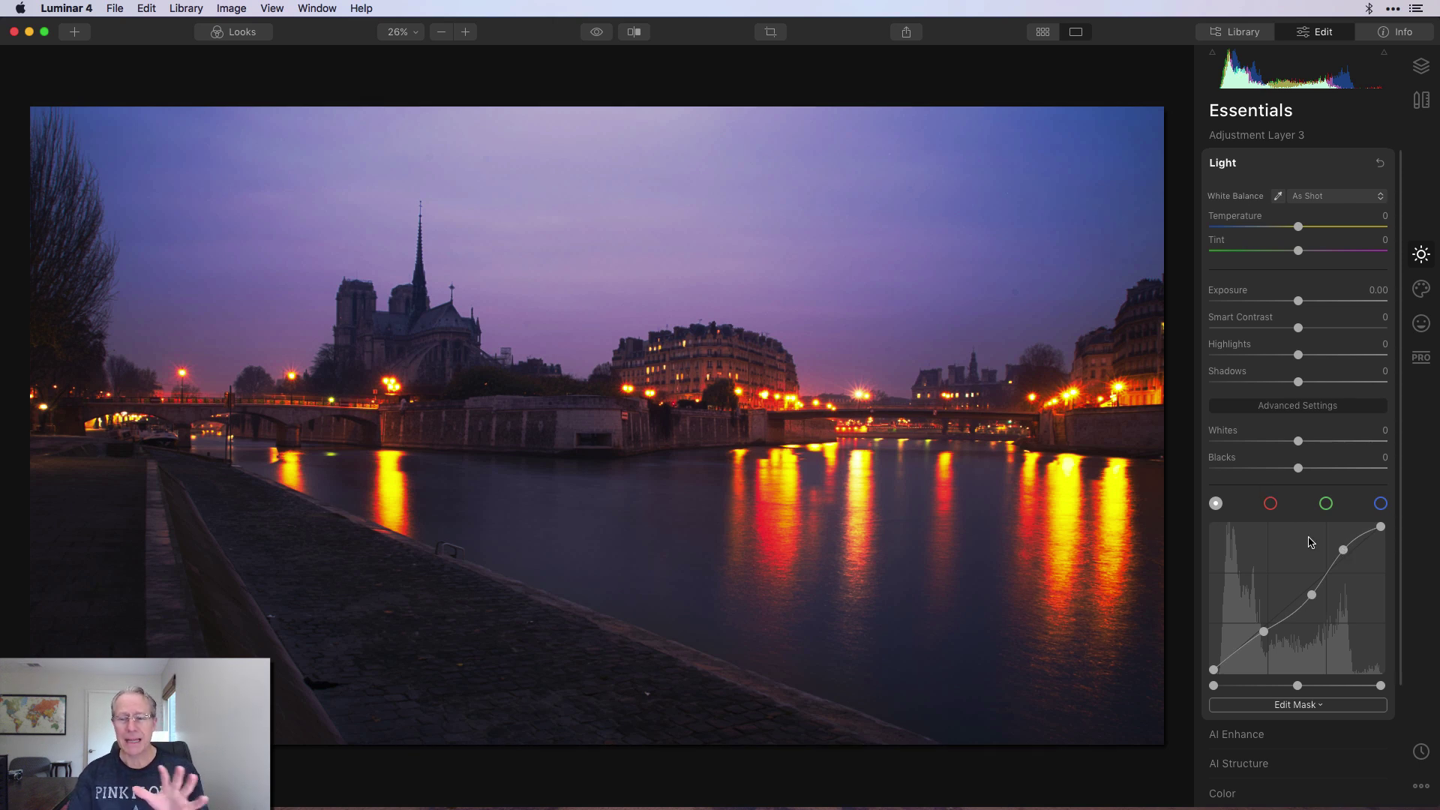
# Paint a brush mask over the sky for the third layer's Light adjustment, hide the mask overlay, and finish masking
pyautogui.click(1306, 705)
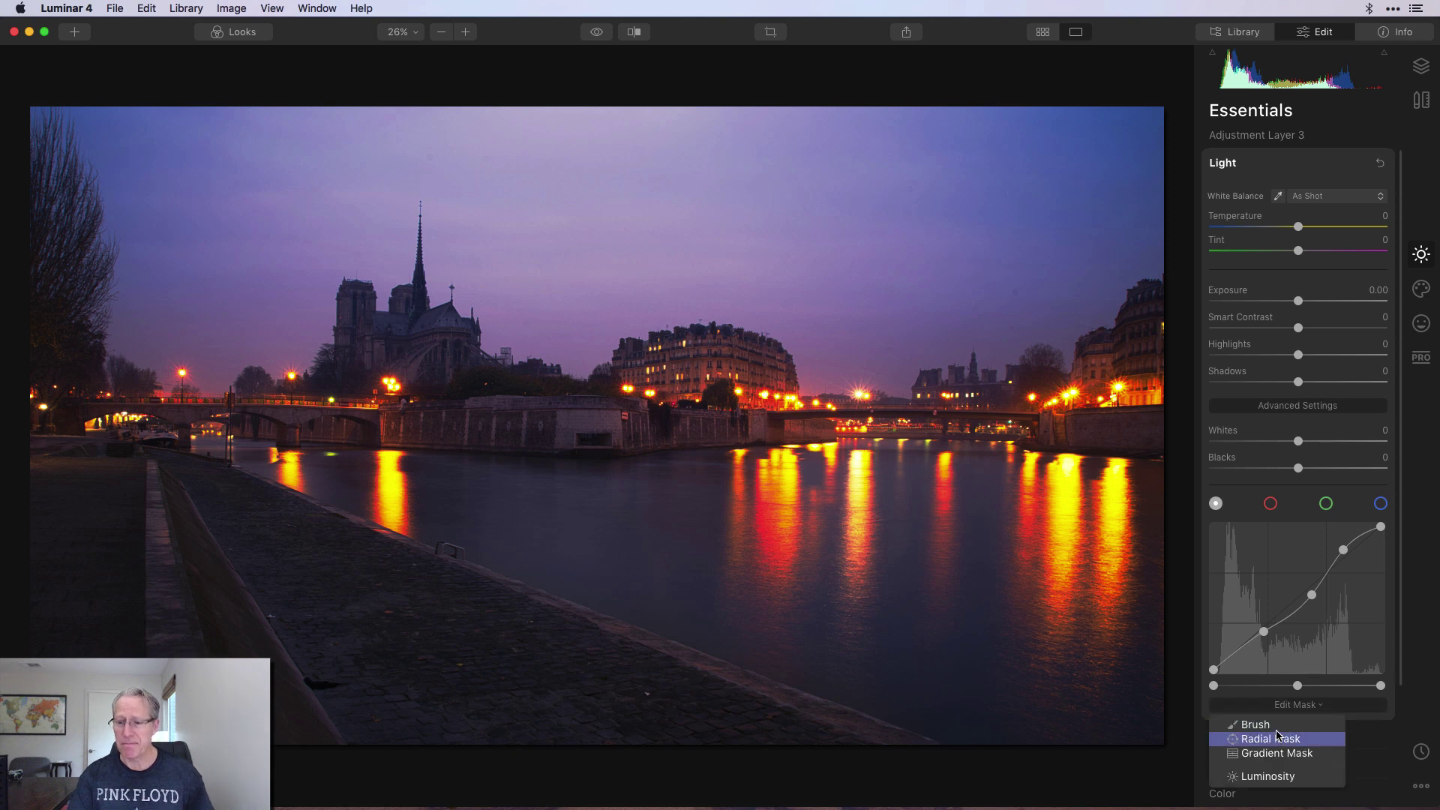
pyautogui.click(1267, 723)
pyautogui.press(']')
pyautogui.press(']')
pyautogui.press(']')
pyautogui.press(']')
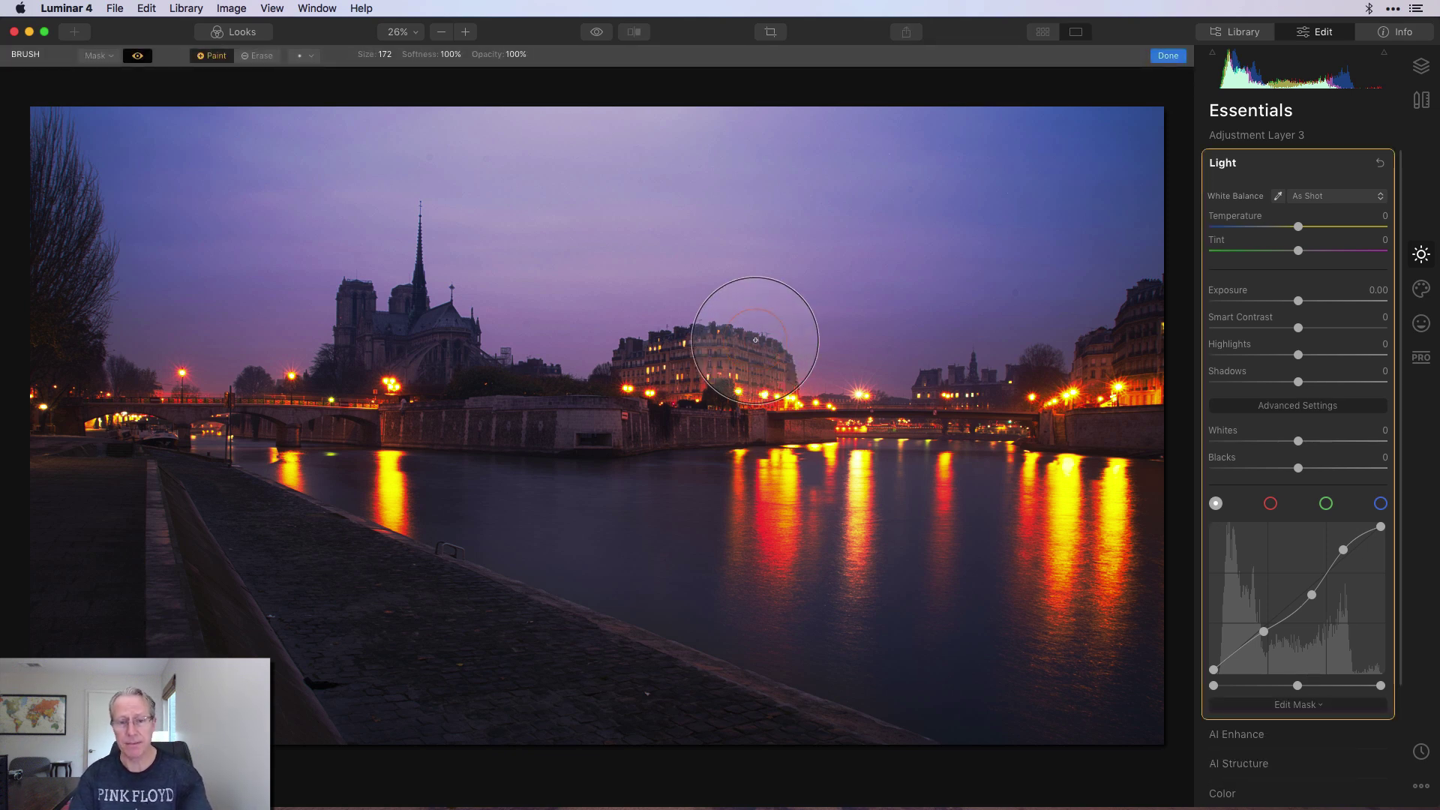
pyautogui.moveTo(798, 134)
pyautogui.mouseDown()
pyautogui.moveTo(910, 165)
pyautogui.moveTo(1132, 128)
pyautogui.mouseUp()
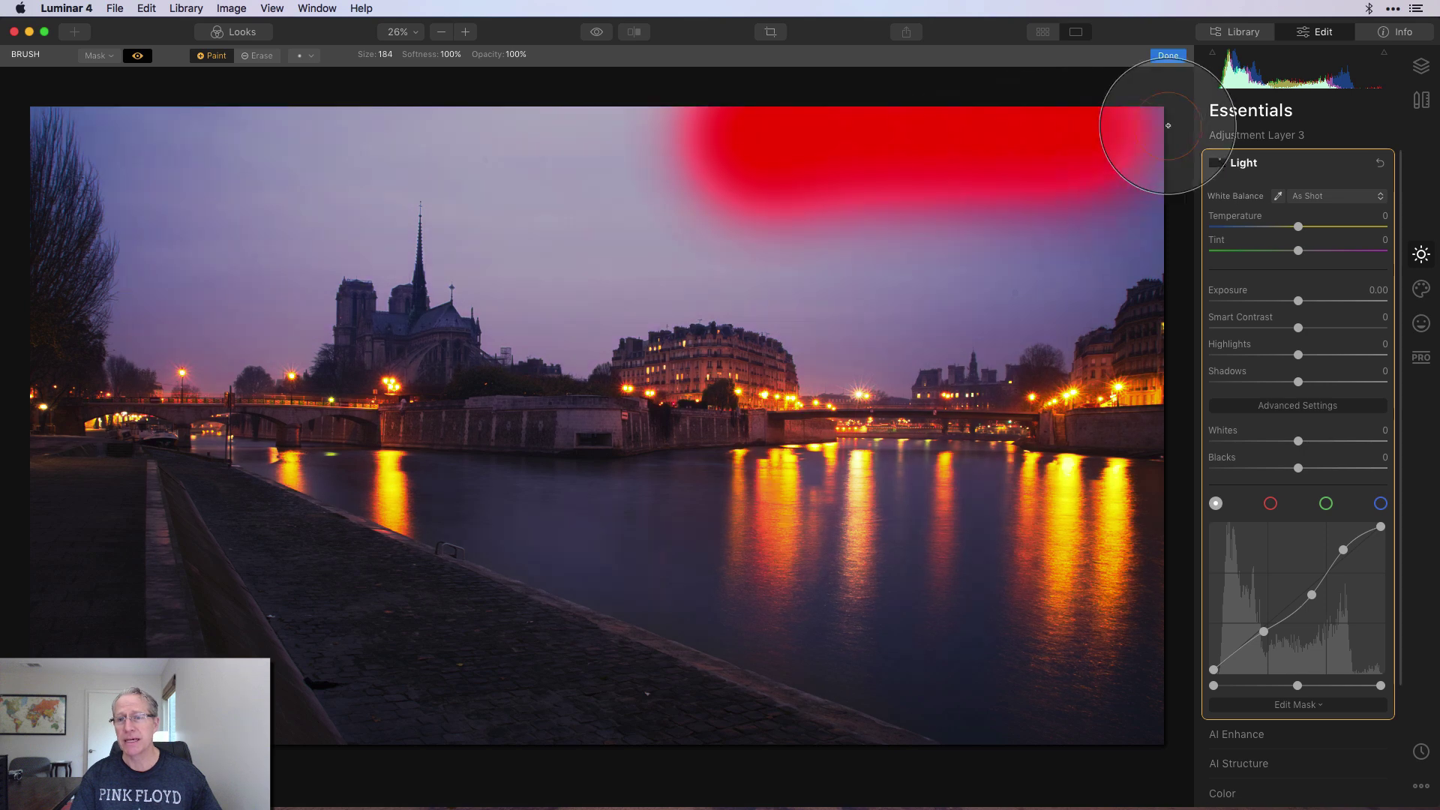
pyautogui.moveTo(924, 334)
pyautogui.mouseDown()
pyautogui.moveTo(841, 342)
pyautogui.moveTo(791, 260)
pyautogui.moveTo(776, 263)
pyautogui.moveTo(861, 231)
pyautogui.moveTo(947, 242)
pyautogui.moveTo(1019, 294)
pyautogui.moveTo(1106, 222)
pyautogui.moveTo(600, 267)
pyautogui.moveTo(580, 304)
pyautogui.moveTo(462, 209)
pyautogui.moveTo(717, 139)
pyautogui.moveTo(386, 198)
pyautogui.moveTo(255, 281)
pyautogui.moveTo(248, 306)
pyautogui.moveTo(146, 300)
pyautogui.moveTo(435, 113)
pyautogui.moveTo(118, 170)
pyautogui.moveTo(47, 159)
pyautogui.moveTo(32, 138)
pyautogui.moveTo(134, 78)
pyautogui.mouseUp()
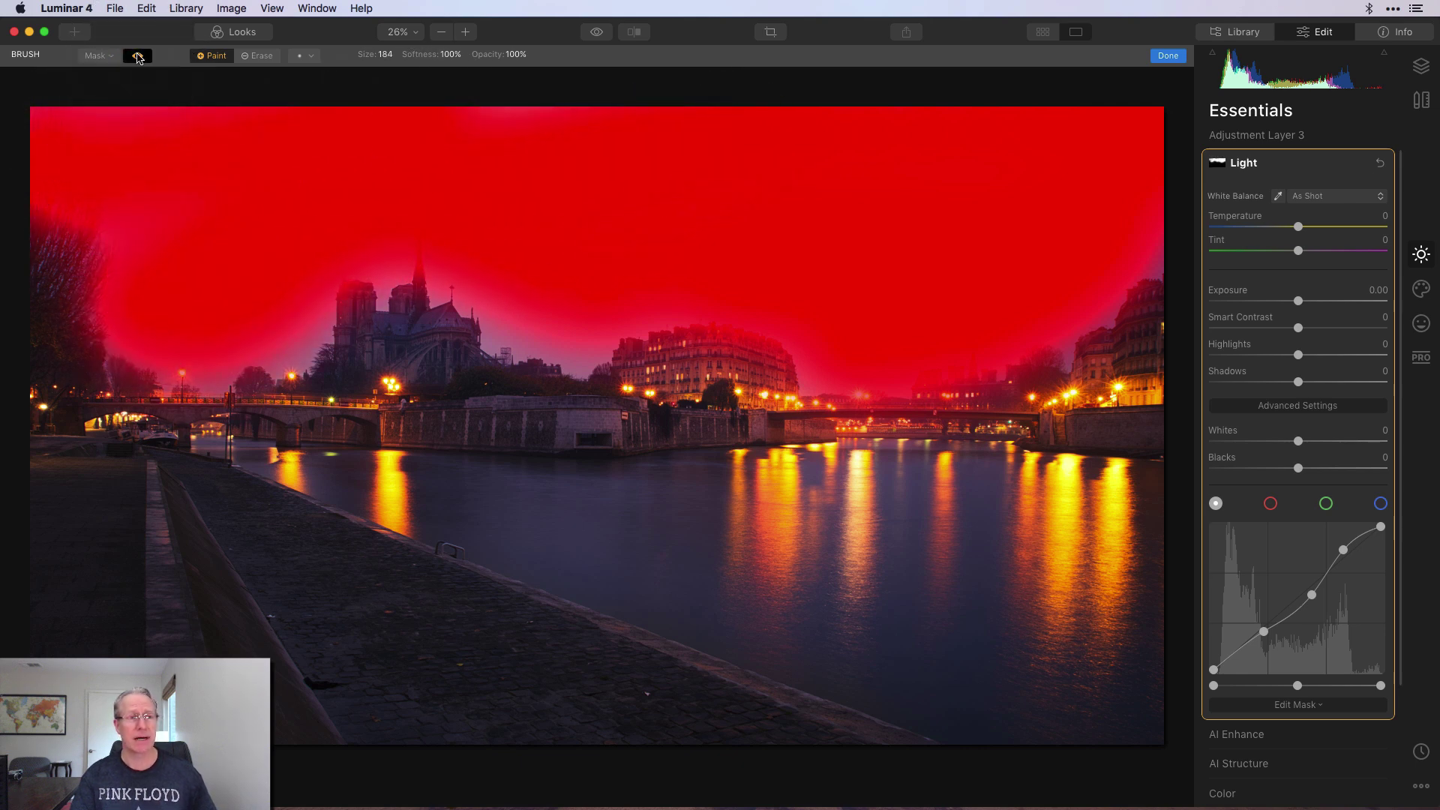
pyautogui.click(137, 56)
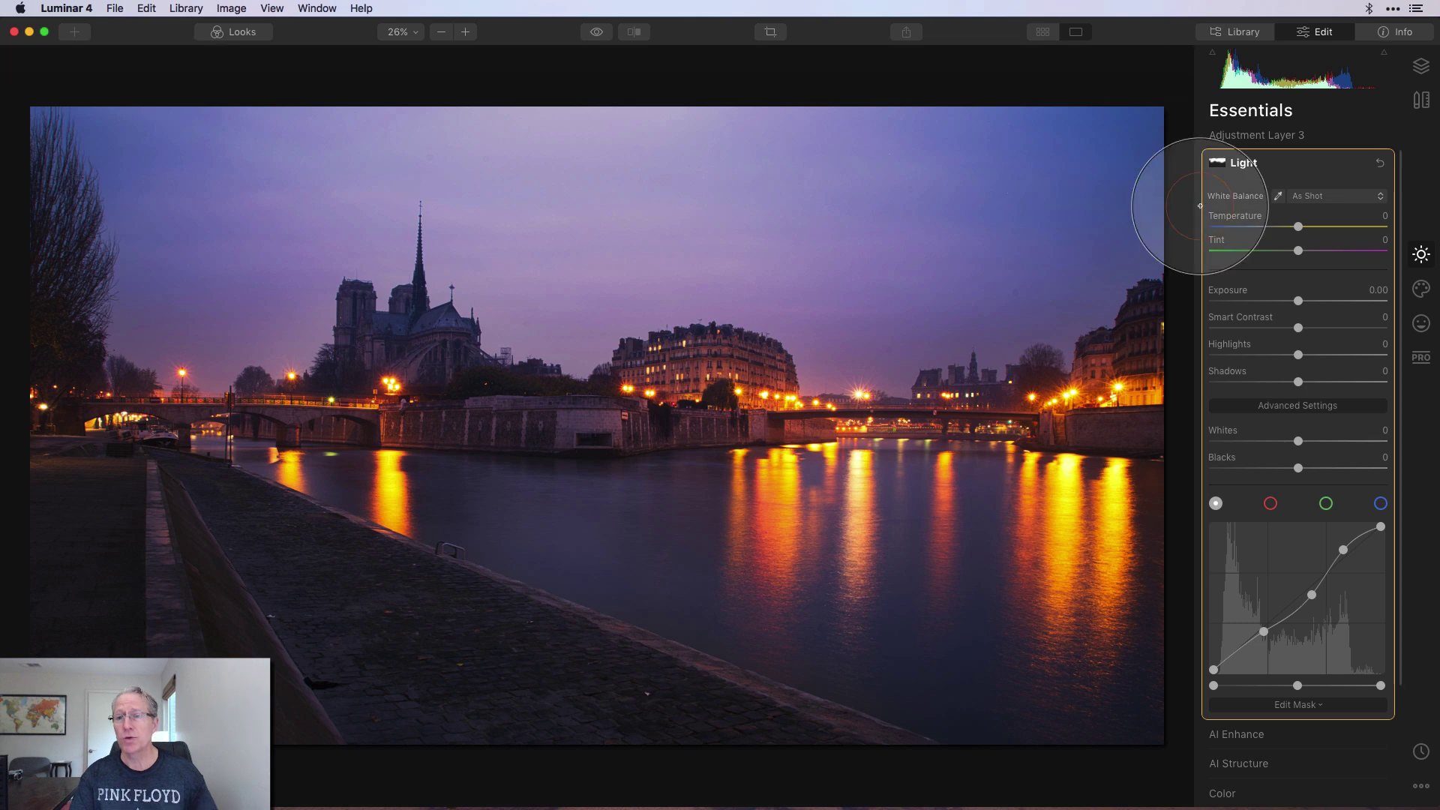
pyautogui.click(1168, 57)
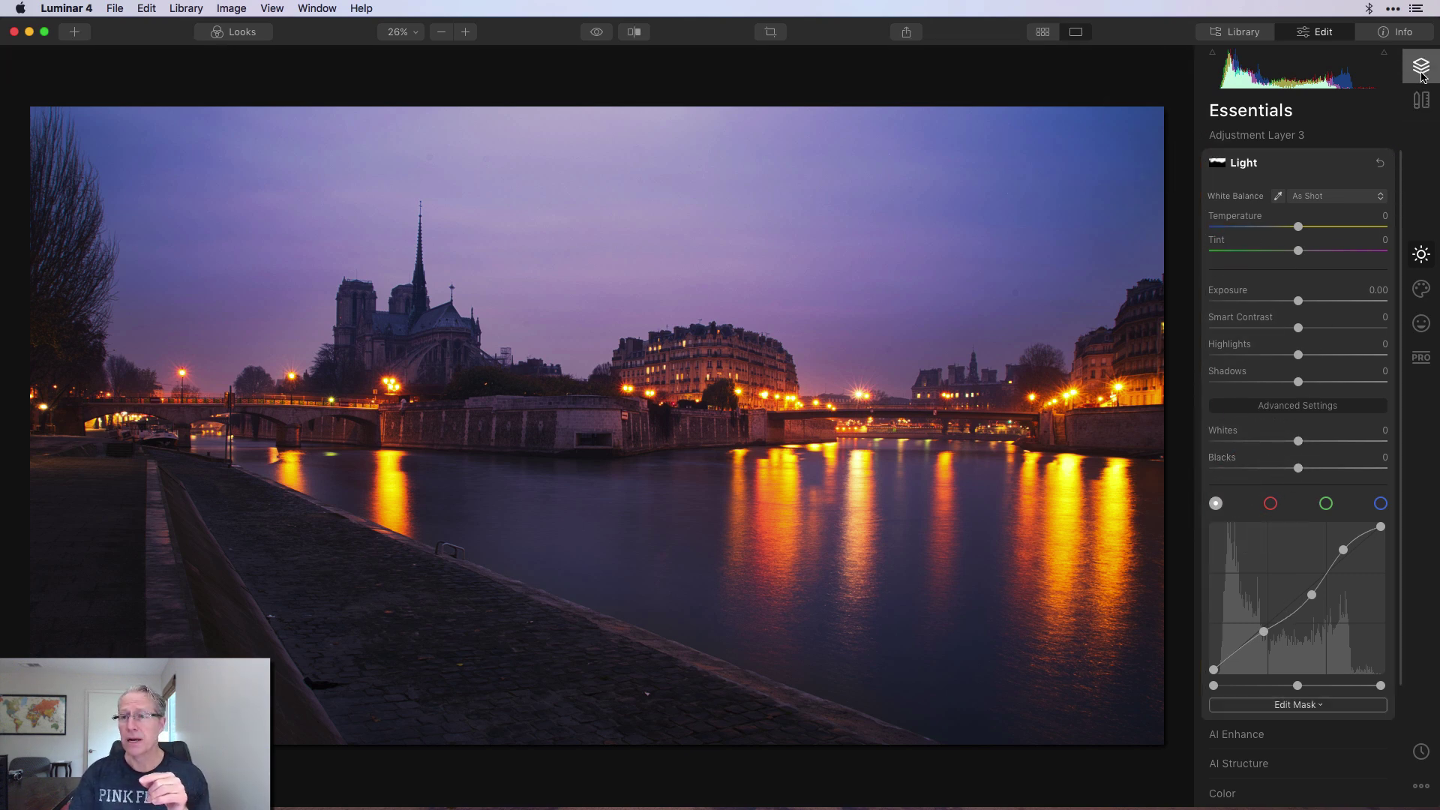
# Compare the edited photo with the original, and hide and show Adjustment Layer 3 to check its effect
pyautogui.click(596, 34)
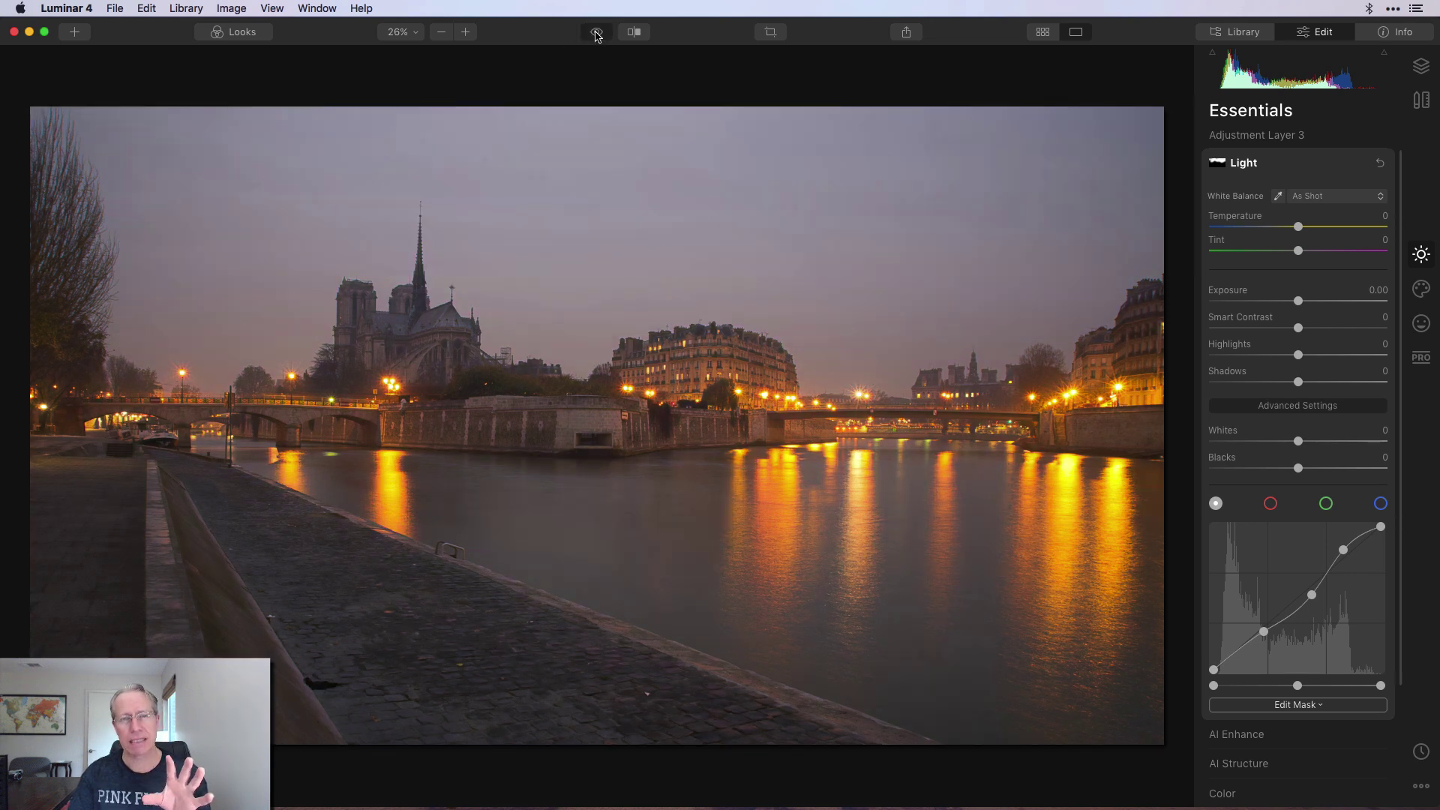
pyautogui.click(597, 33)
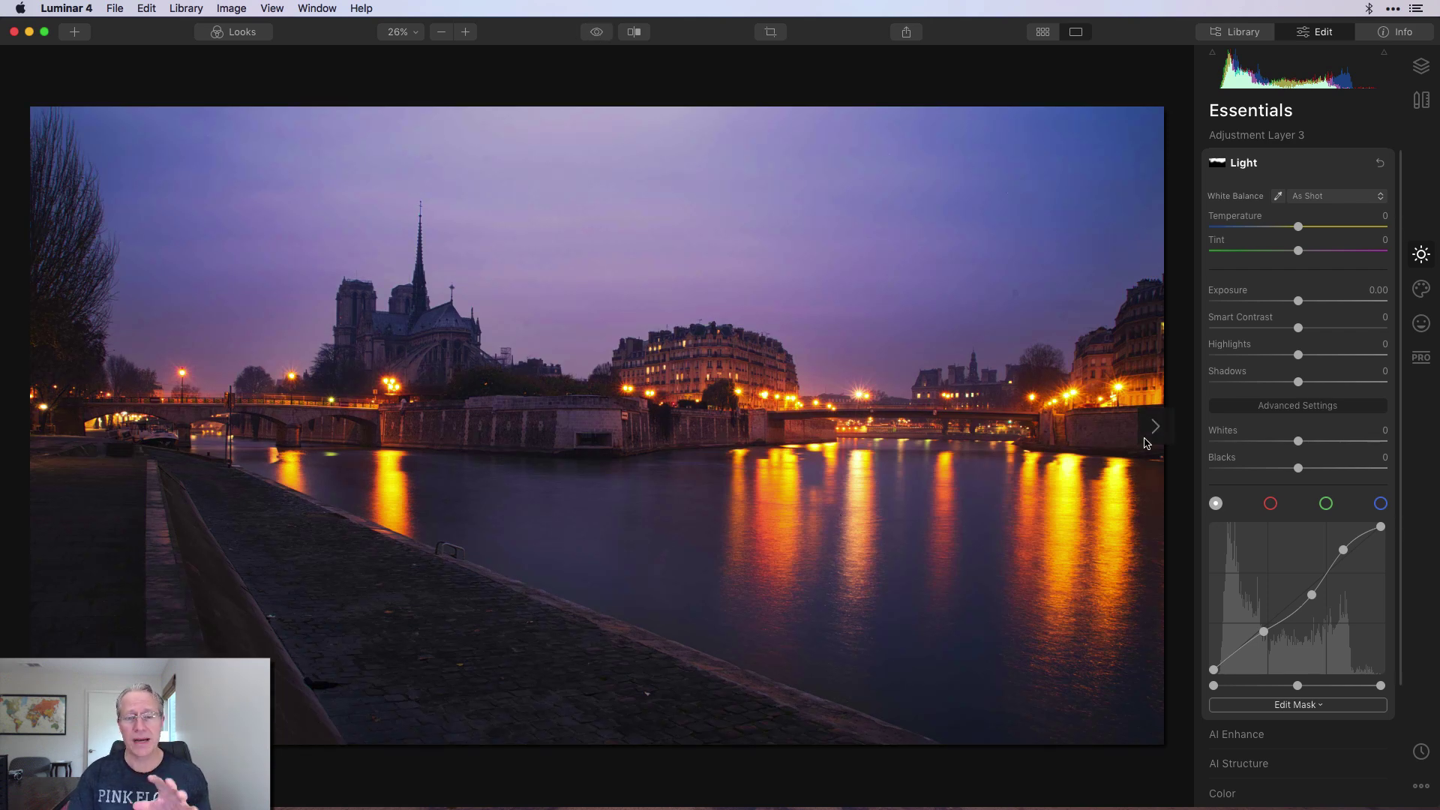
pyautogui.click(1422, 66)
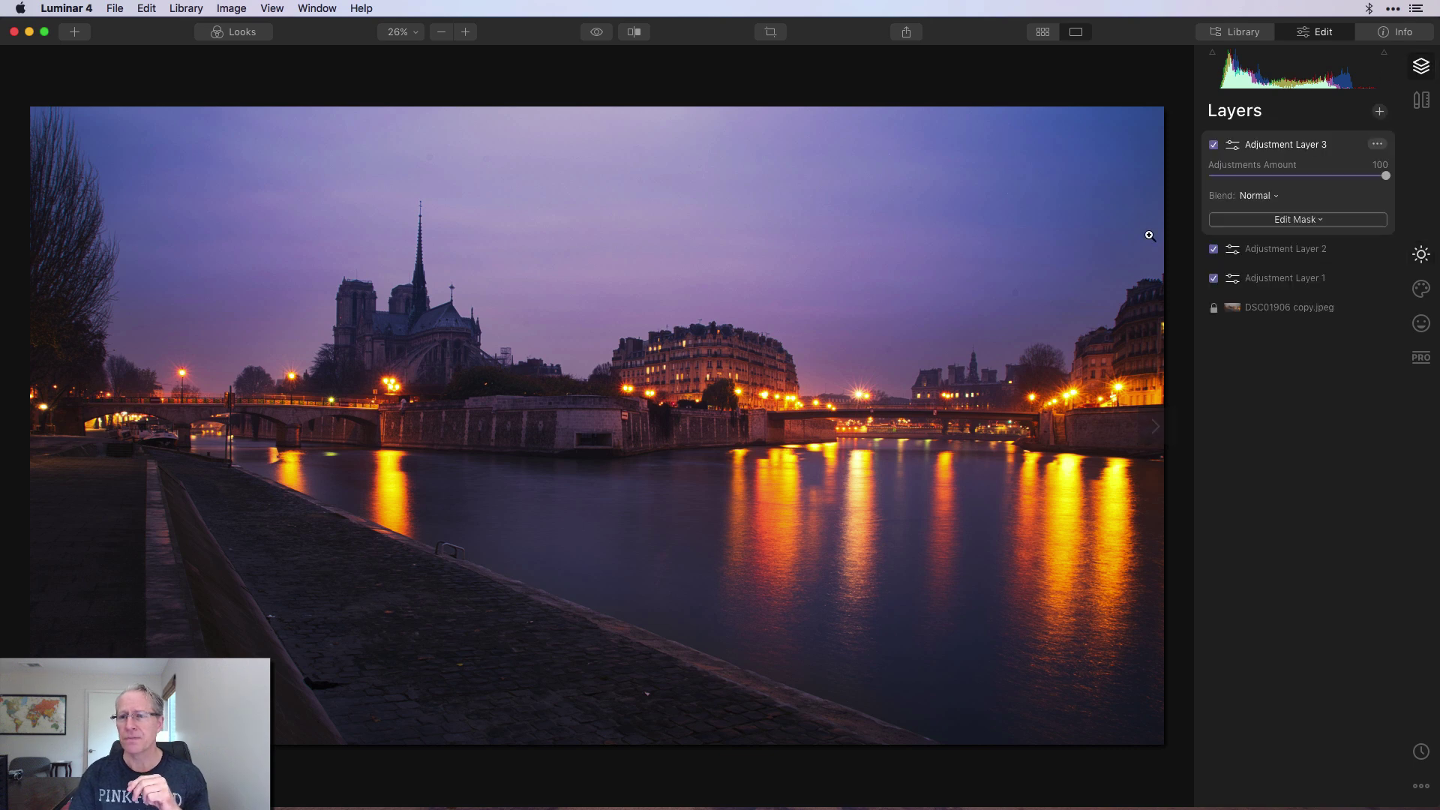
pyautogui.click(1213, 145)
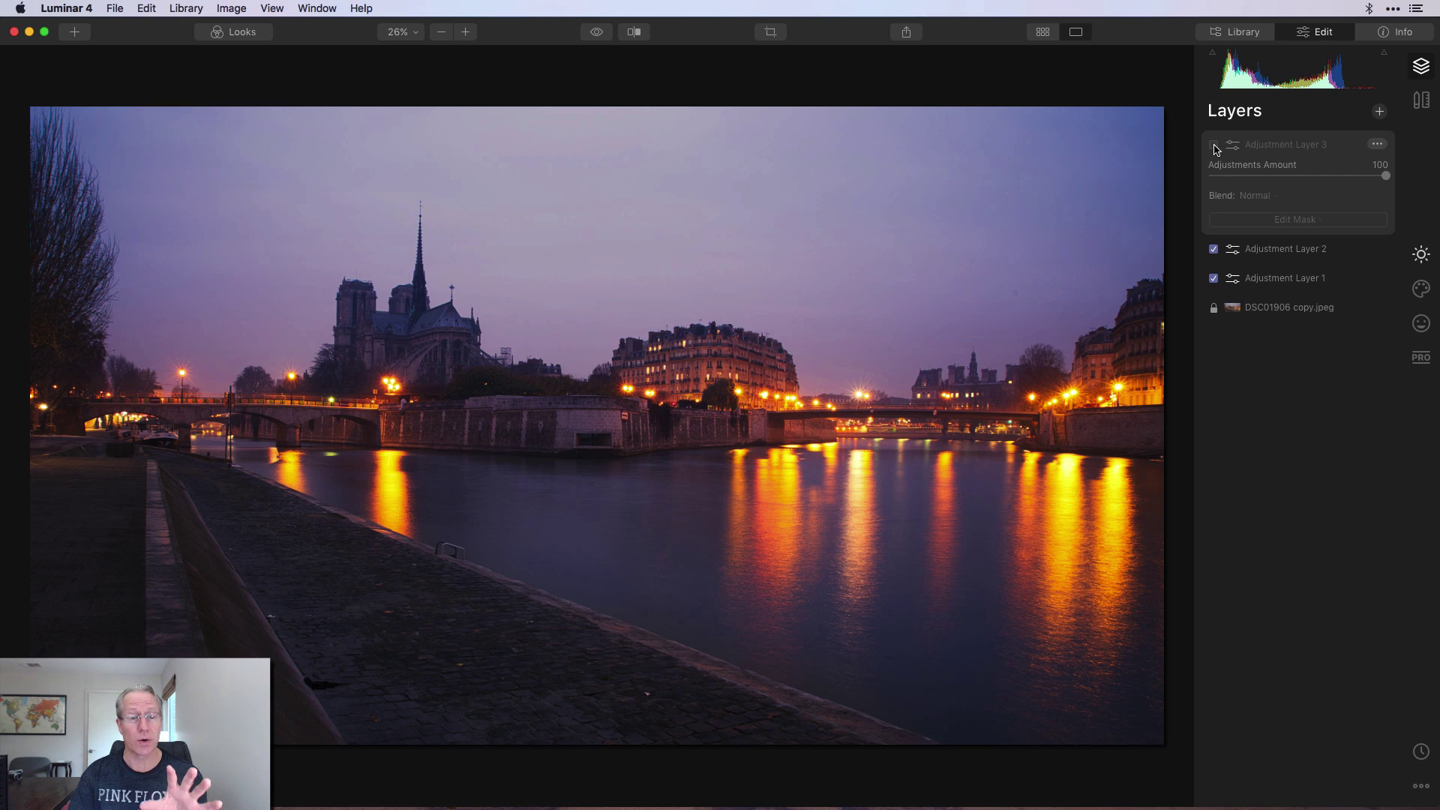
pyautogui.click(1214, 144)
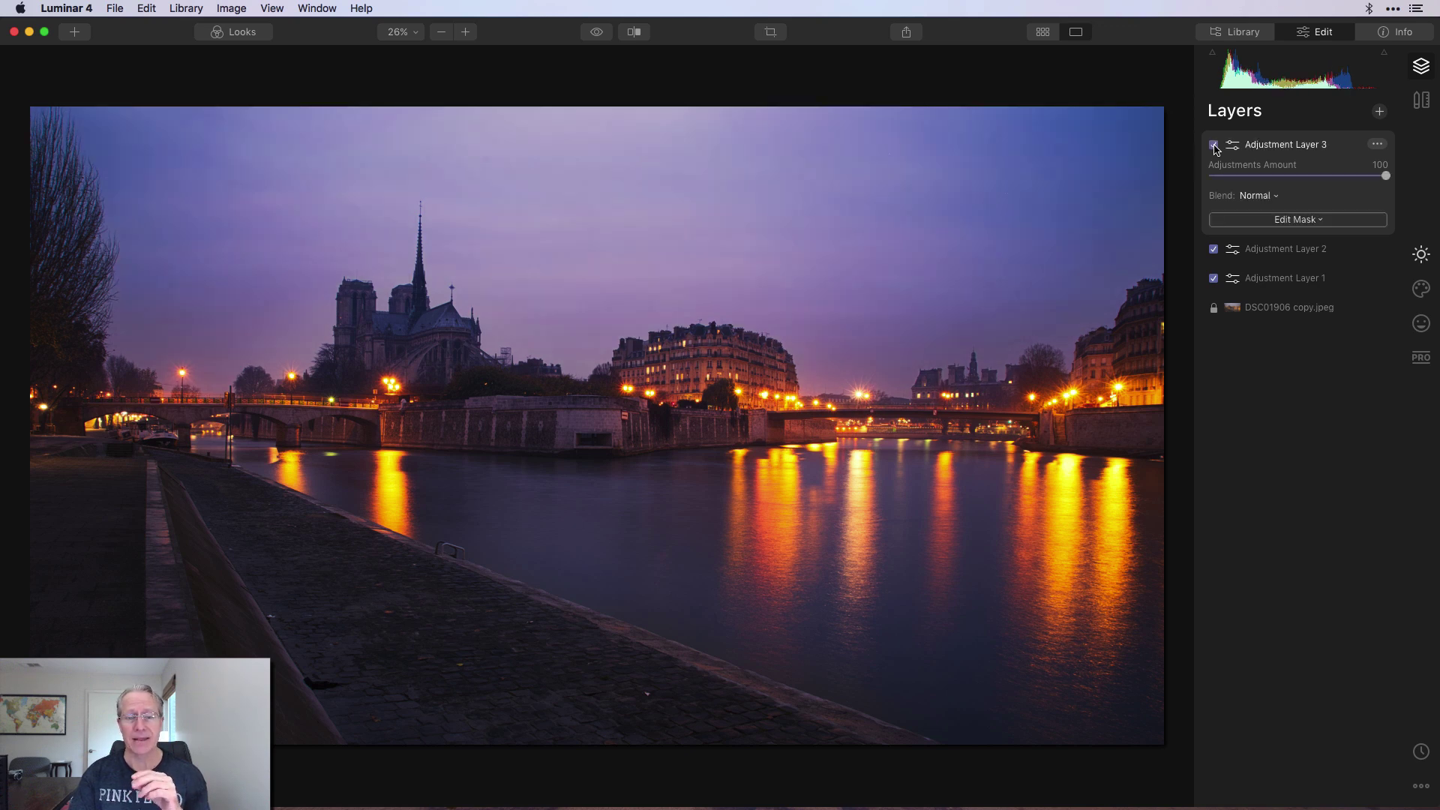
# Add a fourth adjustment layer and shape its composite curve with a raised upper-midtone point and a slightly lowered shadows point
pyautogui.click(1380, 111)
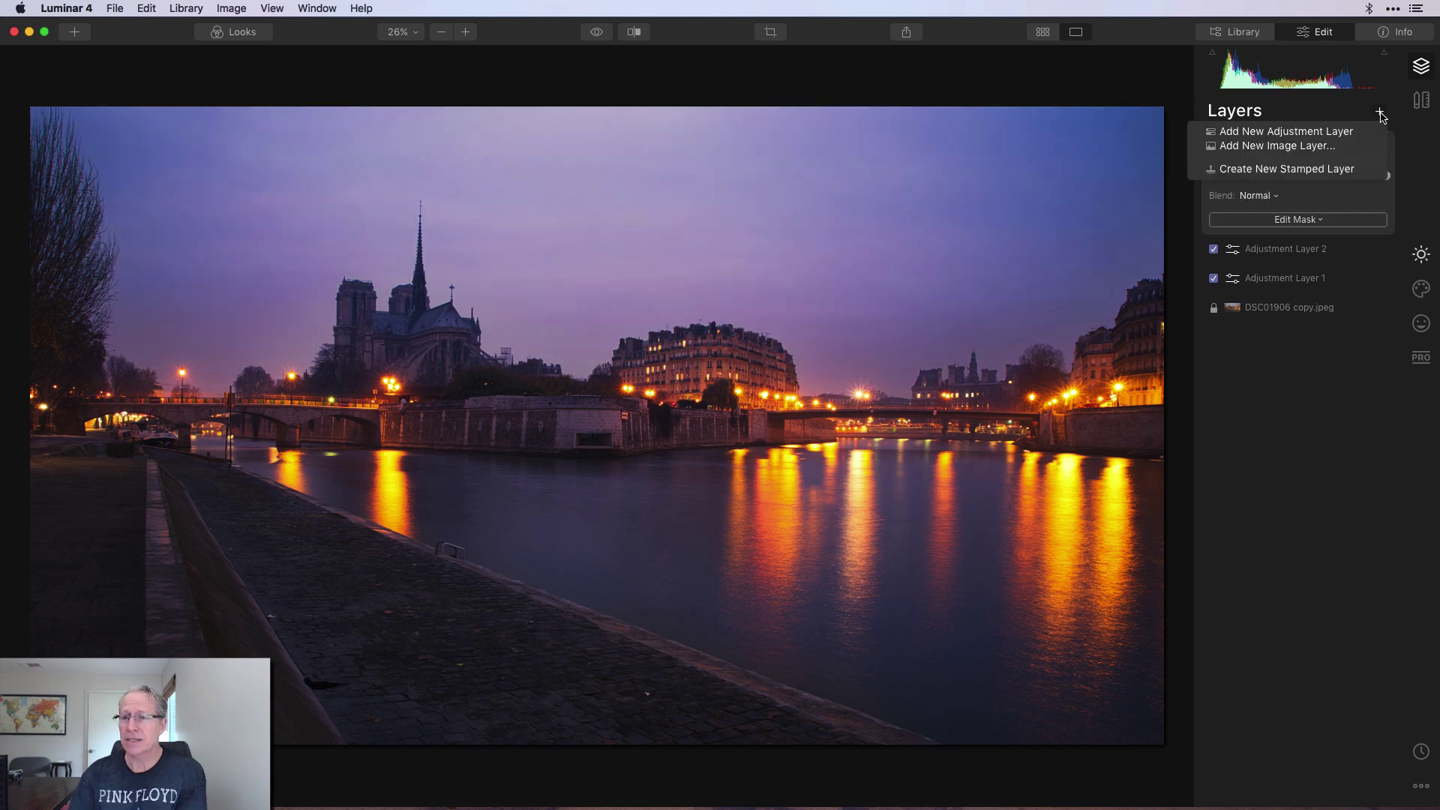
pyautogui.click(1327, 131)
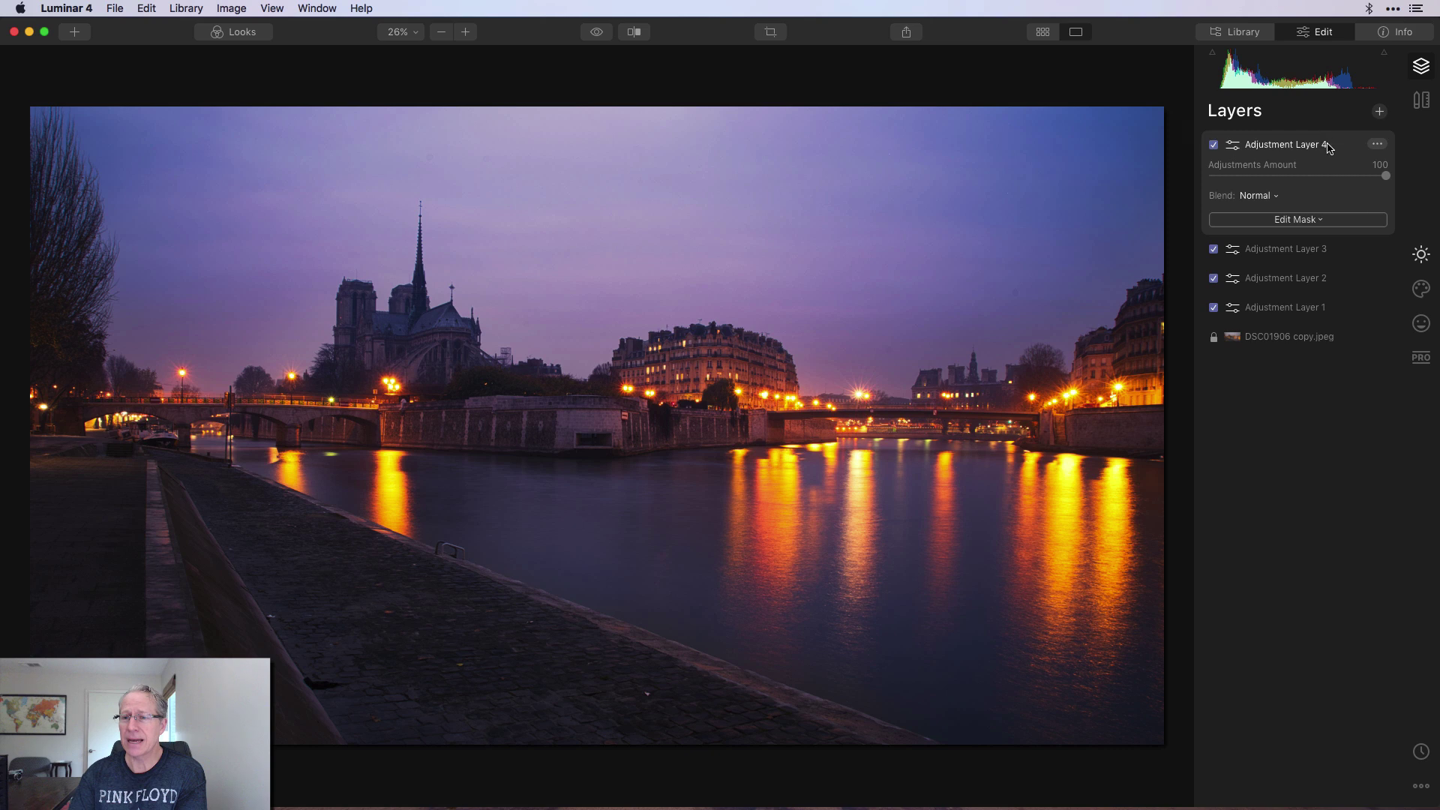
pyautogui.click(1422, 255)
pyautogui.moveTo(1325, 580); pyautogui.dragTo(1319, 570)
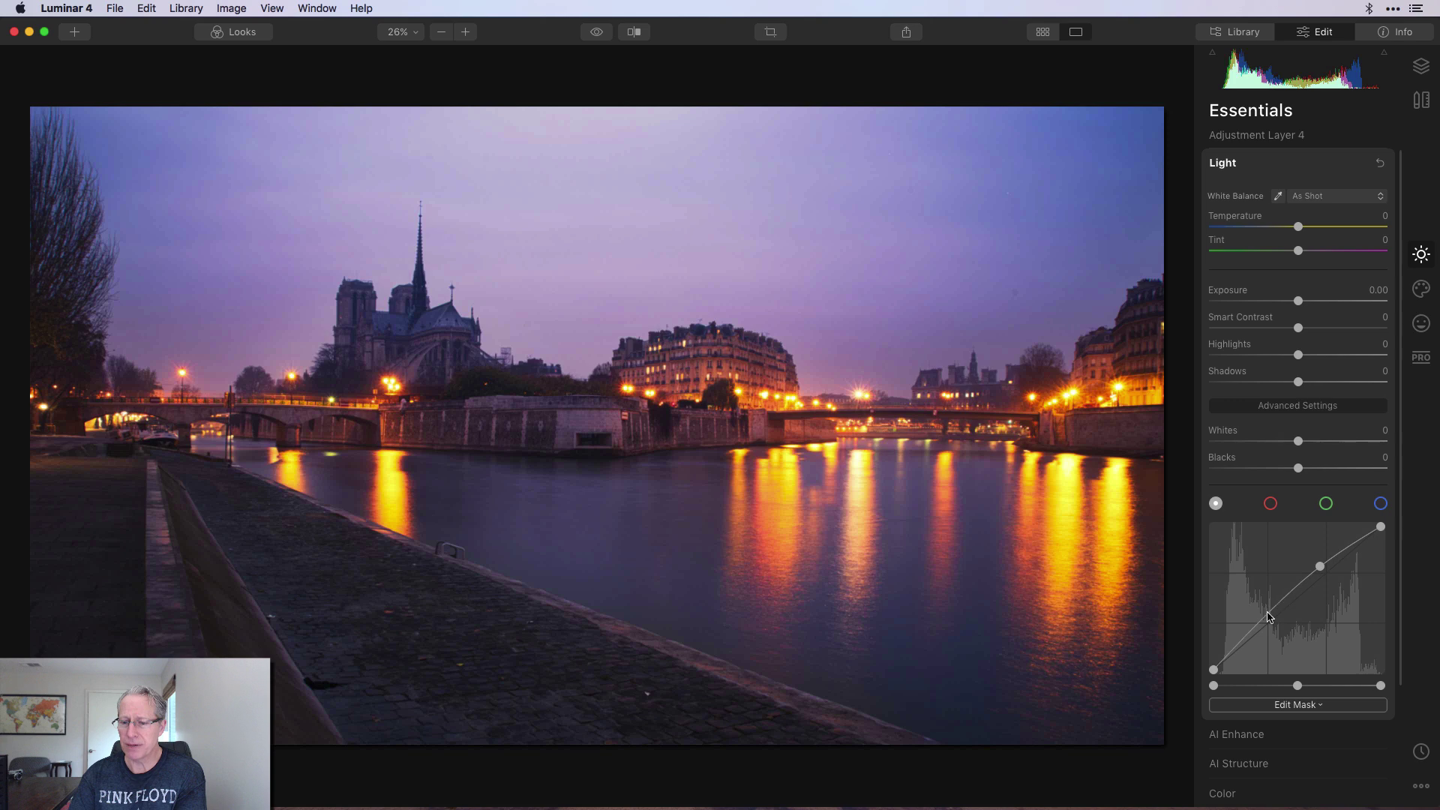
pyautogui.click(1260, 626)
pyautogui.moveTo(1260, 629); pyautogui.dragTo(1266, 630)
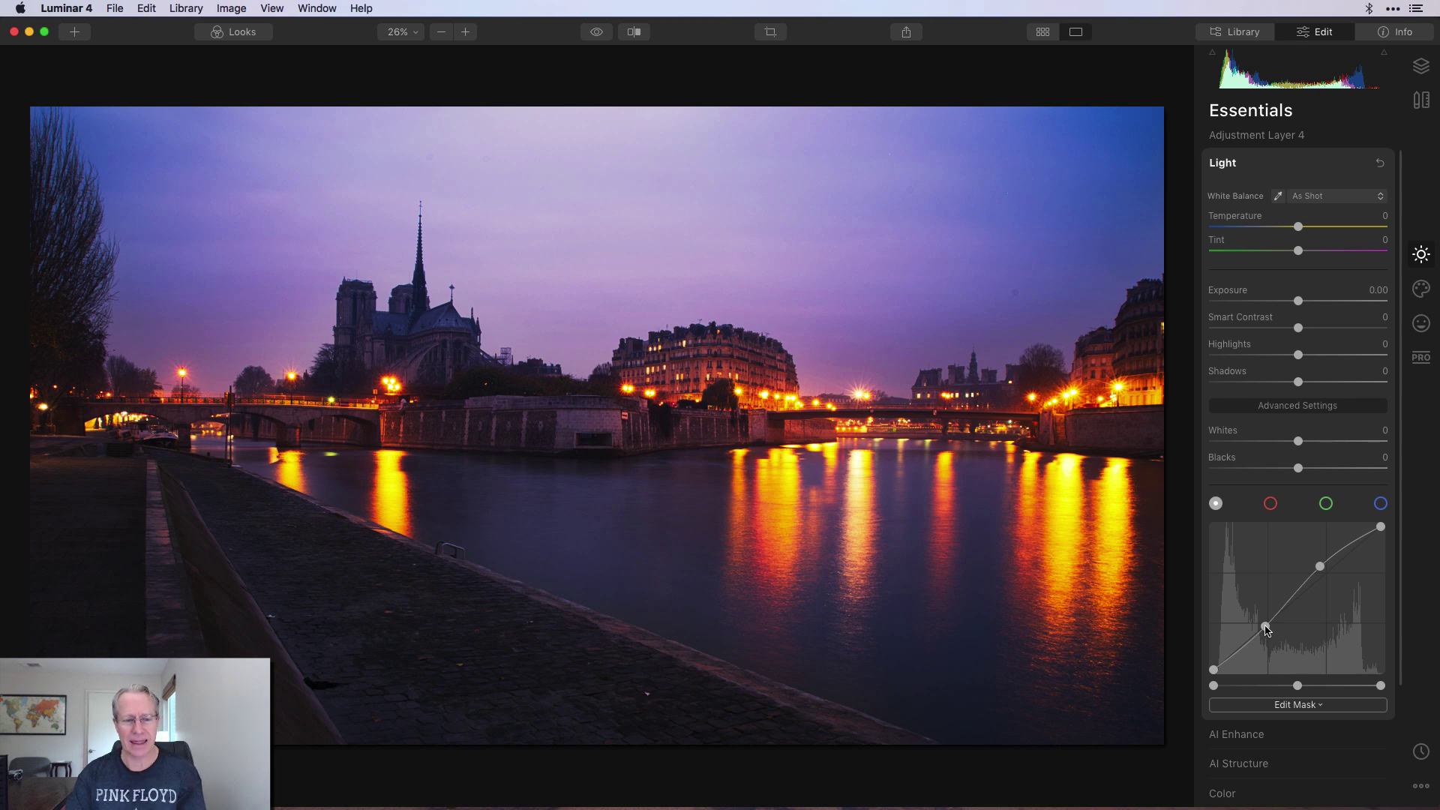
pyautogui.click(1381, 504)
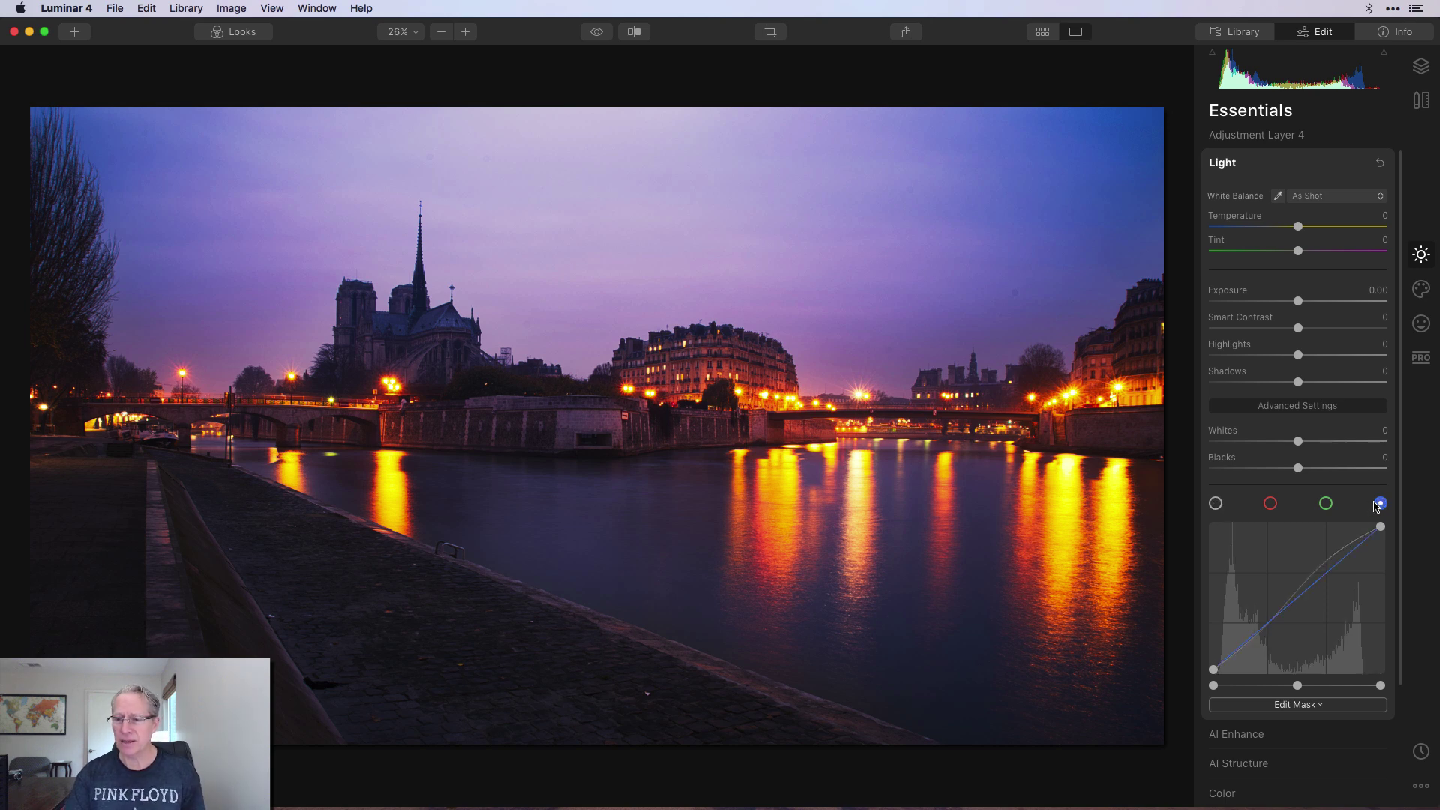
pyautogui.moveTo(1301, 604); pyautogui.dragTo(1304, 605)
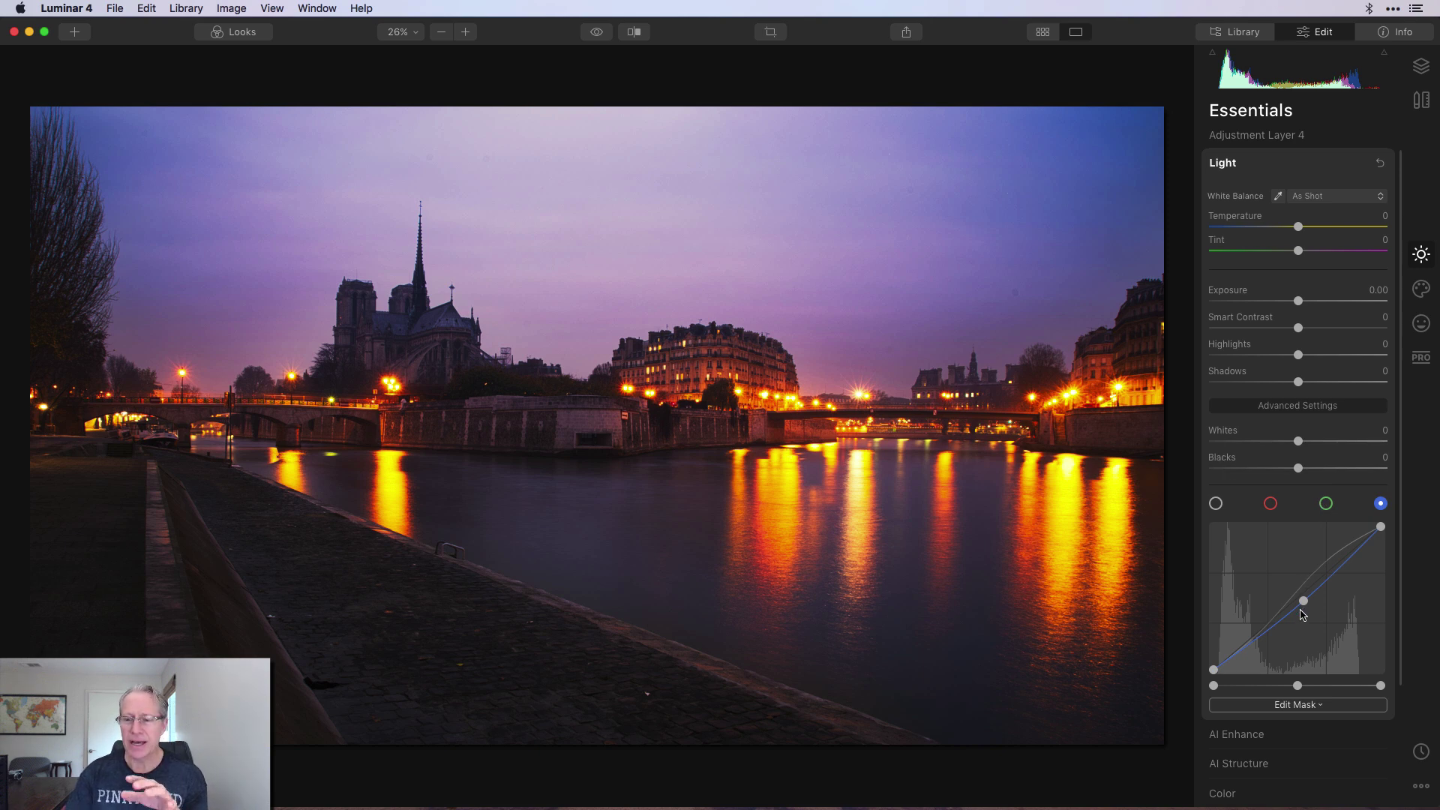
pyautogui.moveTo(1304, 601); pyautogui.dragTo(1296, 705)
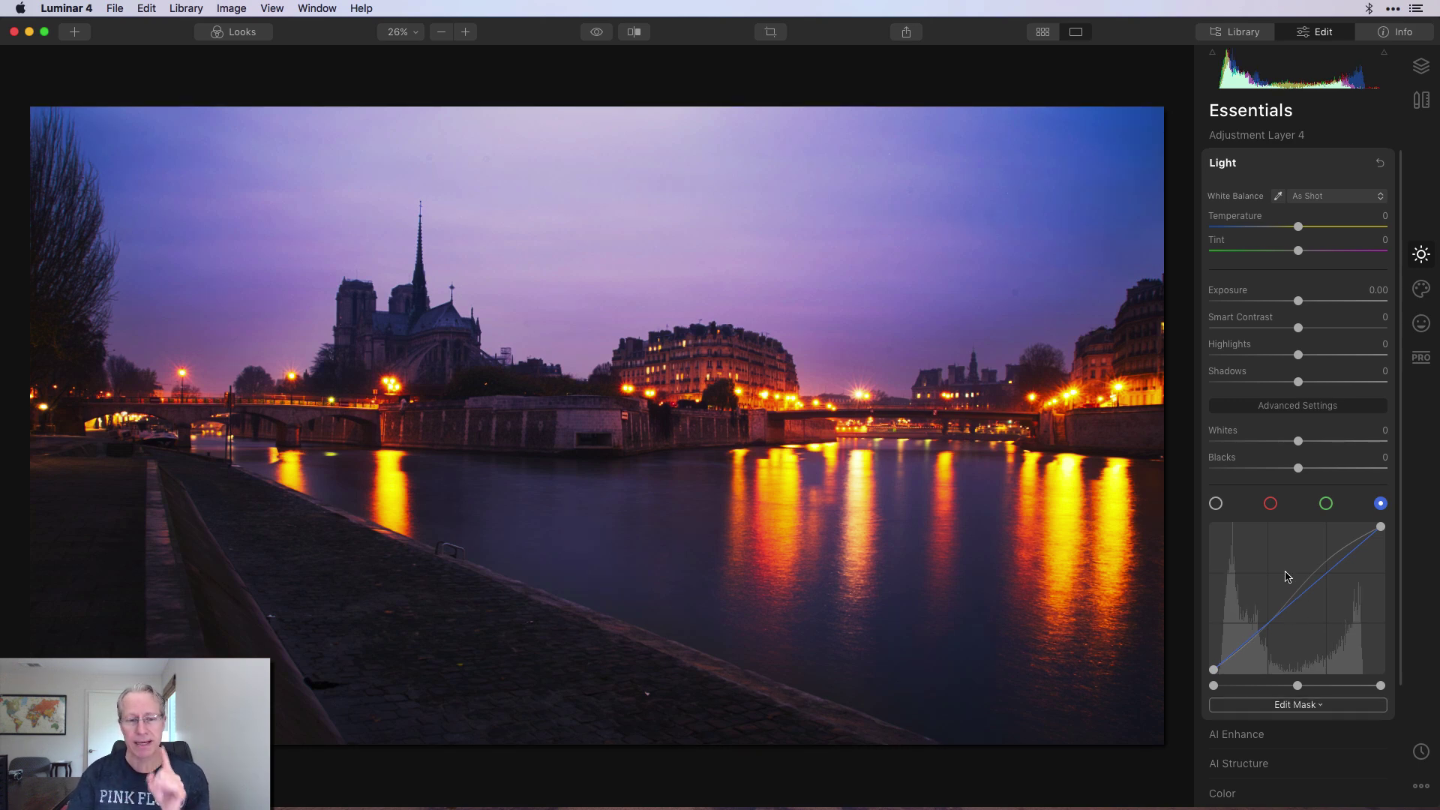
# Add a fifth adjustment layer and pull the midtones of its blue curve slightly below the diagonal
pyautogui.click(1421, 67)
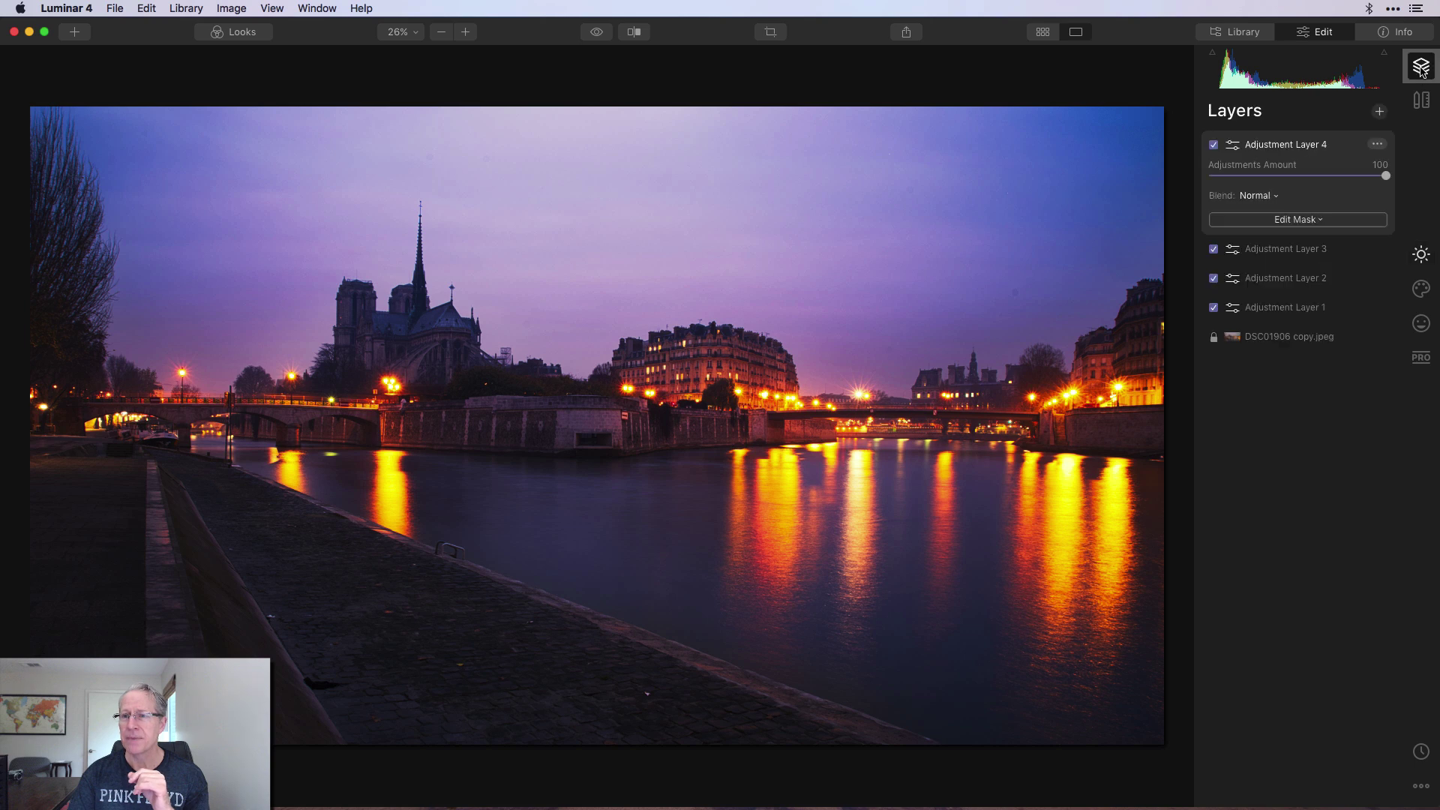
pyautogui.click(1379, 111)
pyautogui.click(1342, 132)
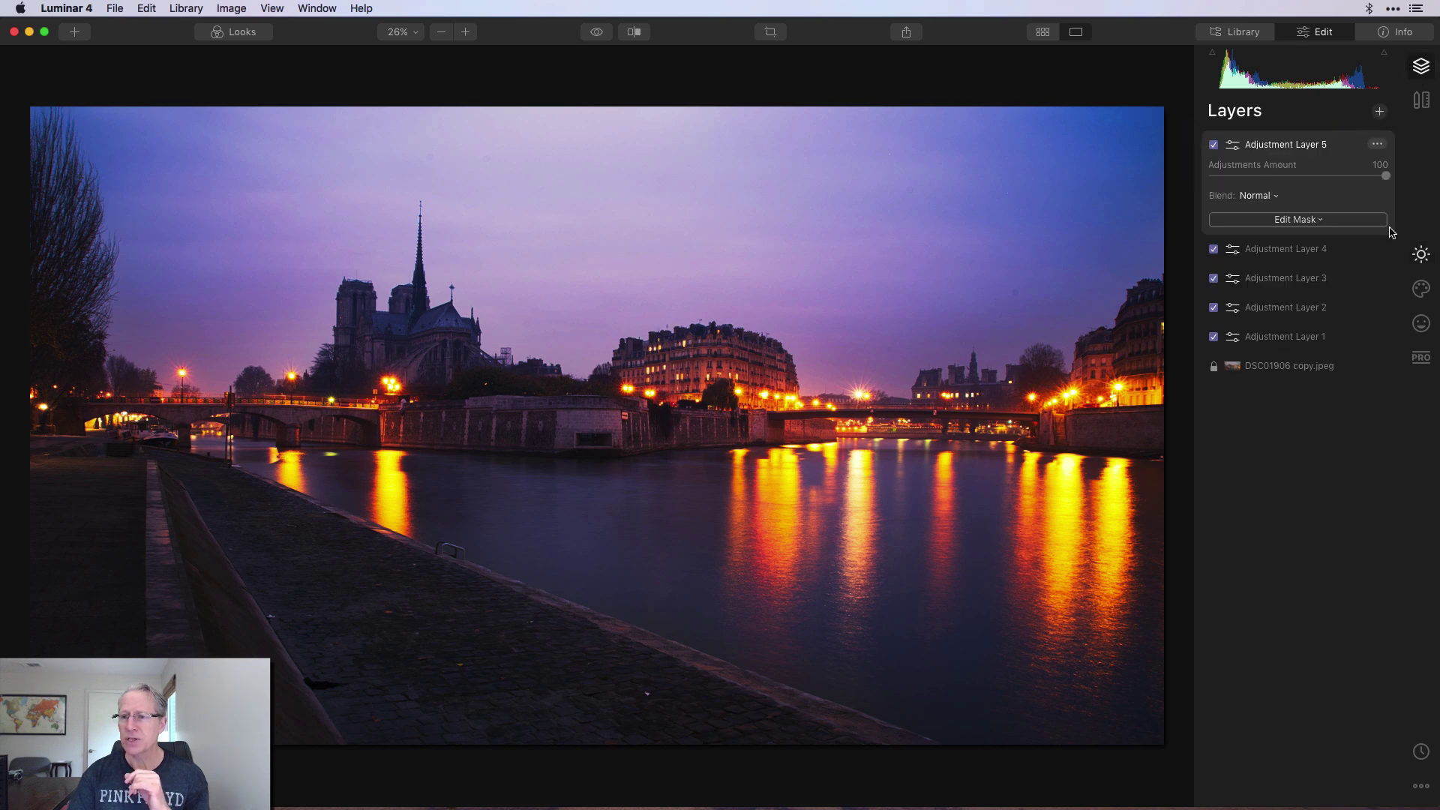
pyautogui.click(1422, 255)
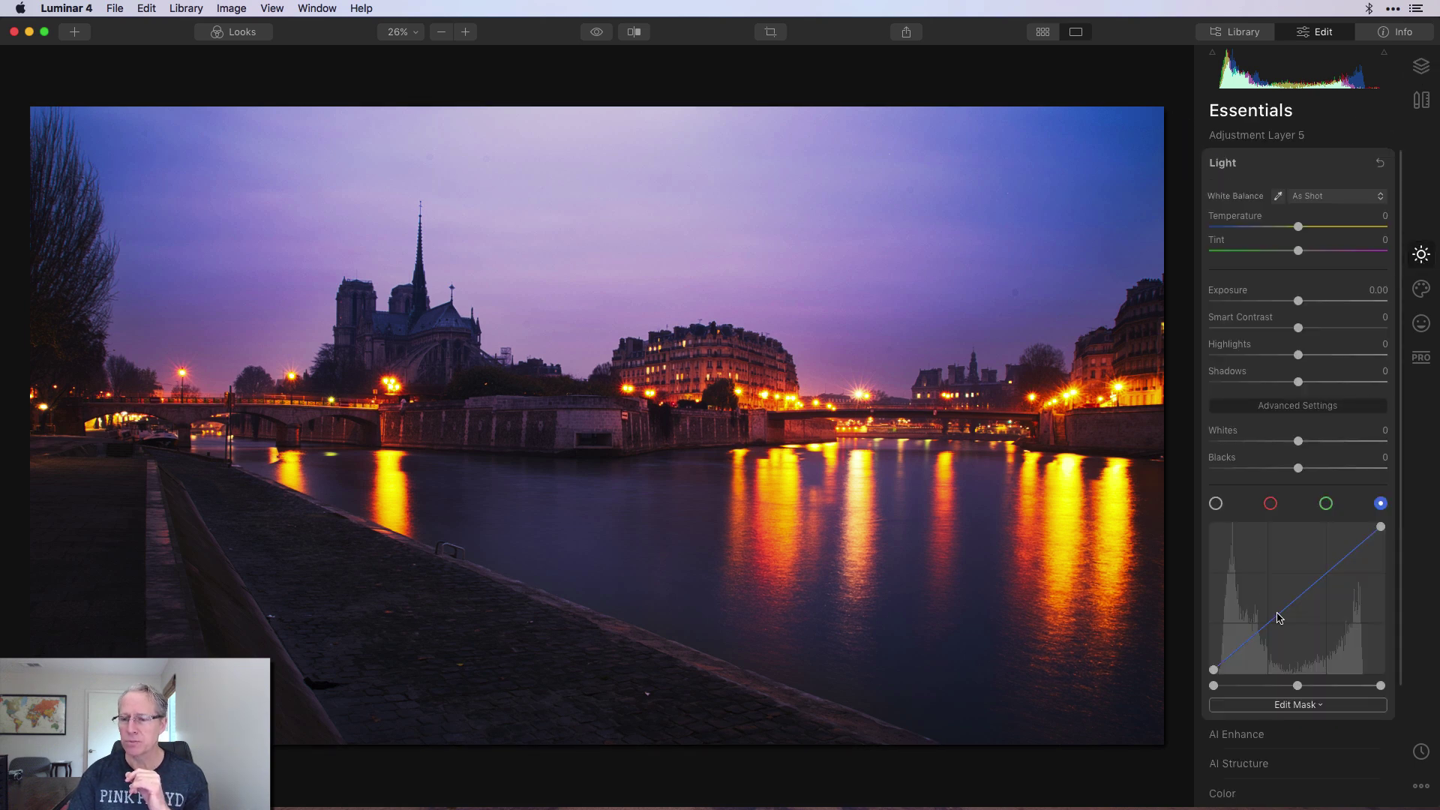
pyautogui.moveTo(1297, 599); pyautogui.dragTo(1301, 604)
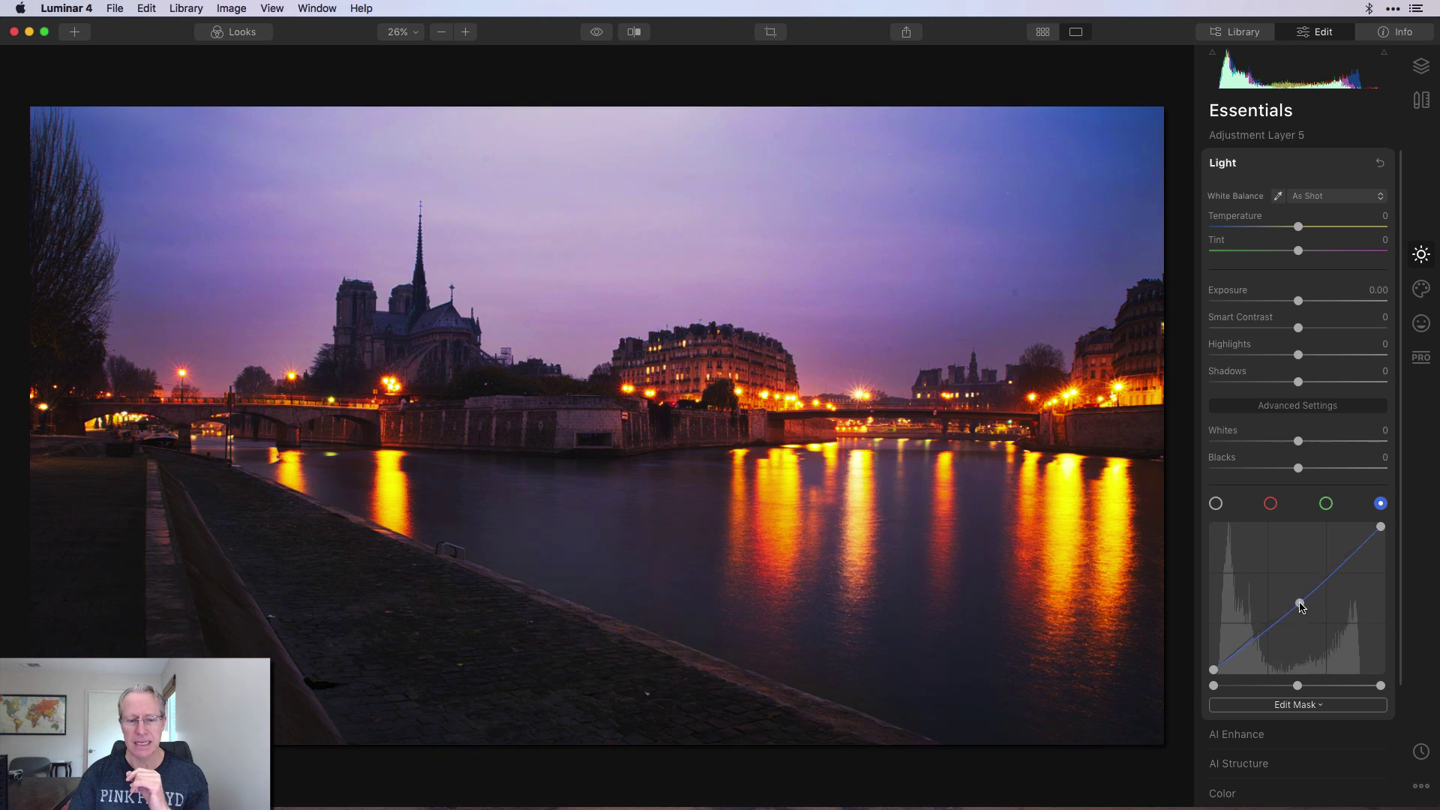
# Paint a brush mask over the foreground stone walkway for the fifth layer's Light adjustment, check the mask overlay, and finish masking
pyautogui.click(1298, 704)
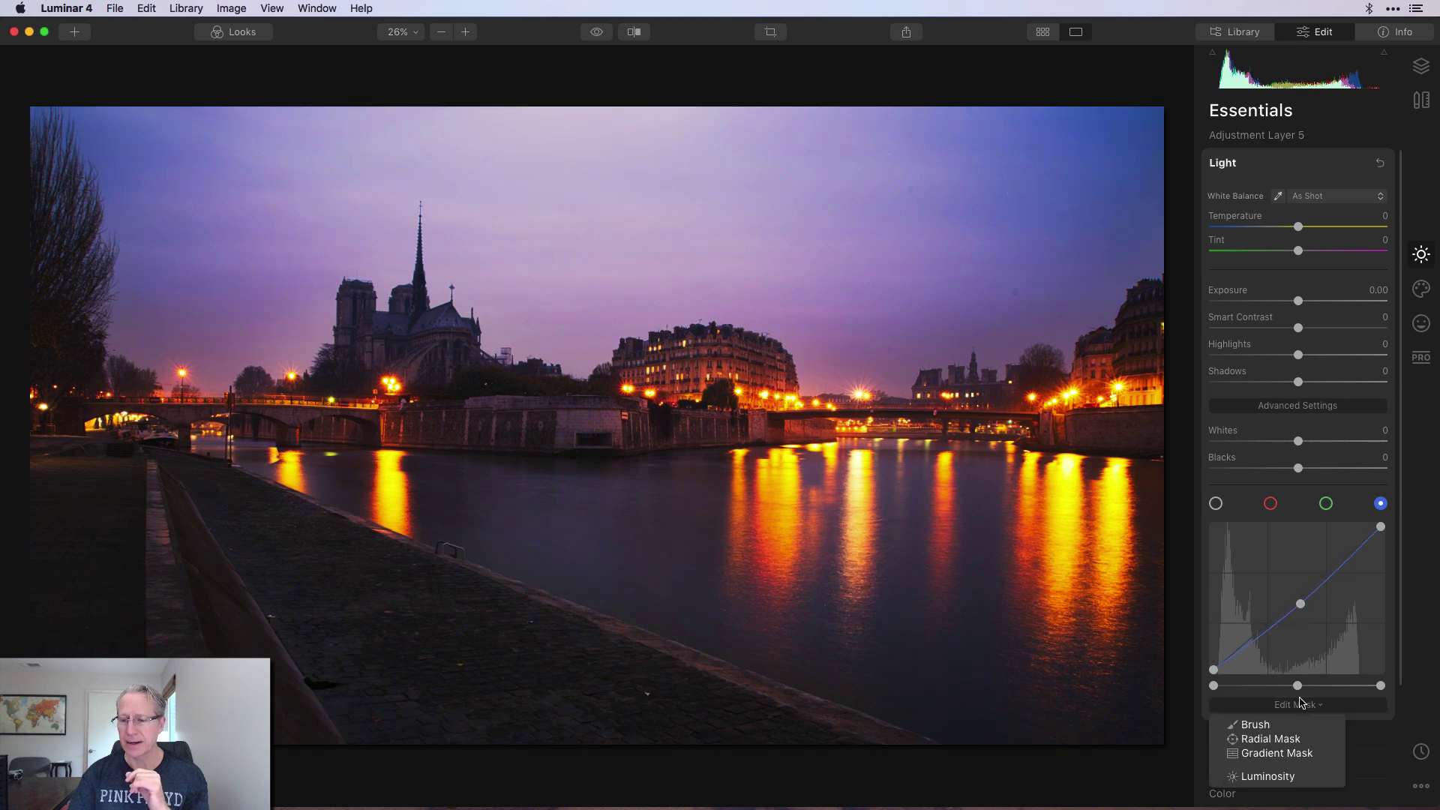
pyautogui.click(1288, 727)
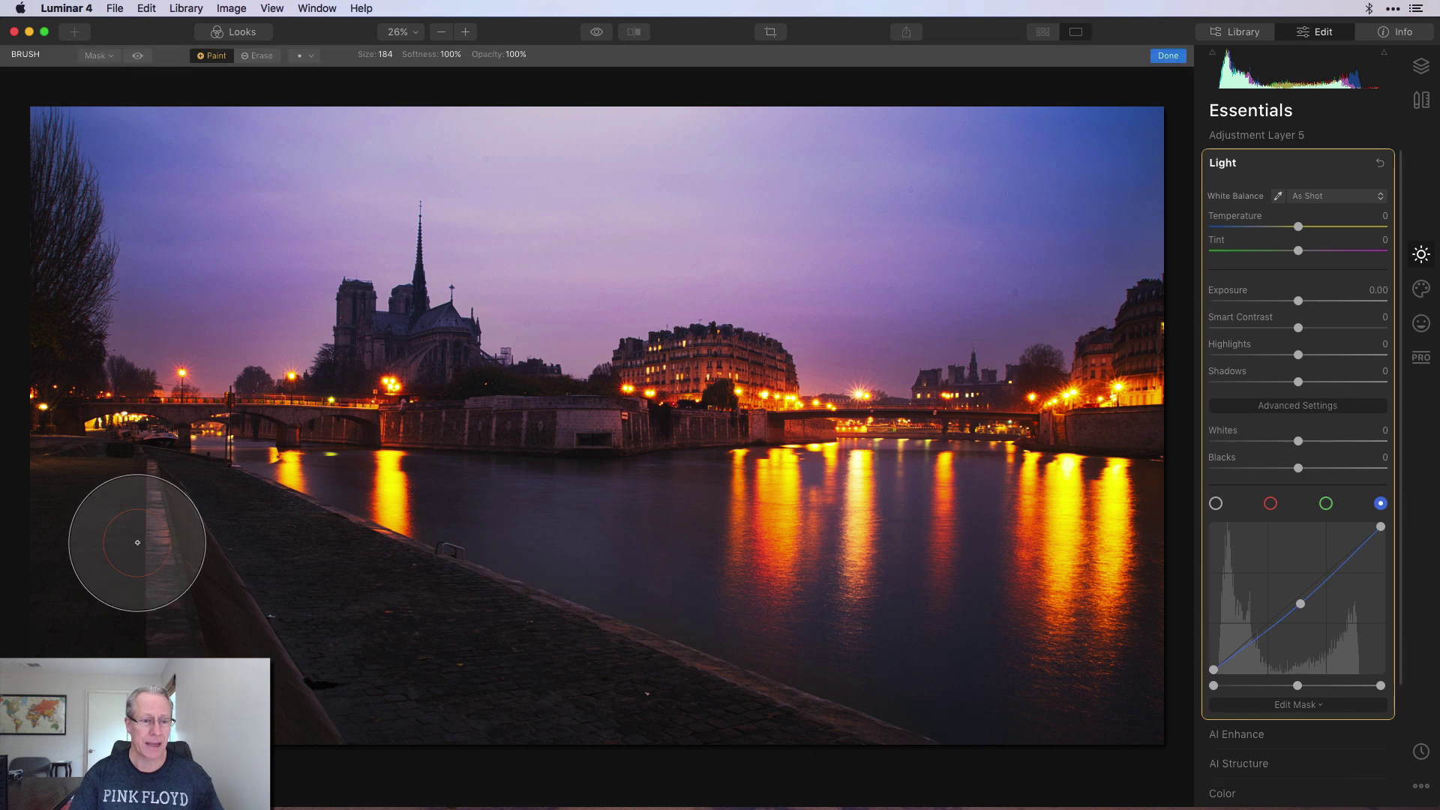
pyautogui.moveTo(151, 488)
pyautogui.mouseDown()
pyautogui.moveTo(250, 565)
pyautogui.moveTo(409, 636)
pyautogui.moveTo(540, 640)
pyautogui.moveTo(769, 727)
pyautogui.moveTo(248, 704)
pyautogui.moveTo(212, 616)
pyautogui.moveTo(70, 495)
pyautogui.moveTo(82, 517)
pyautogui.mouseUp()
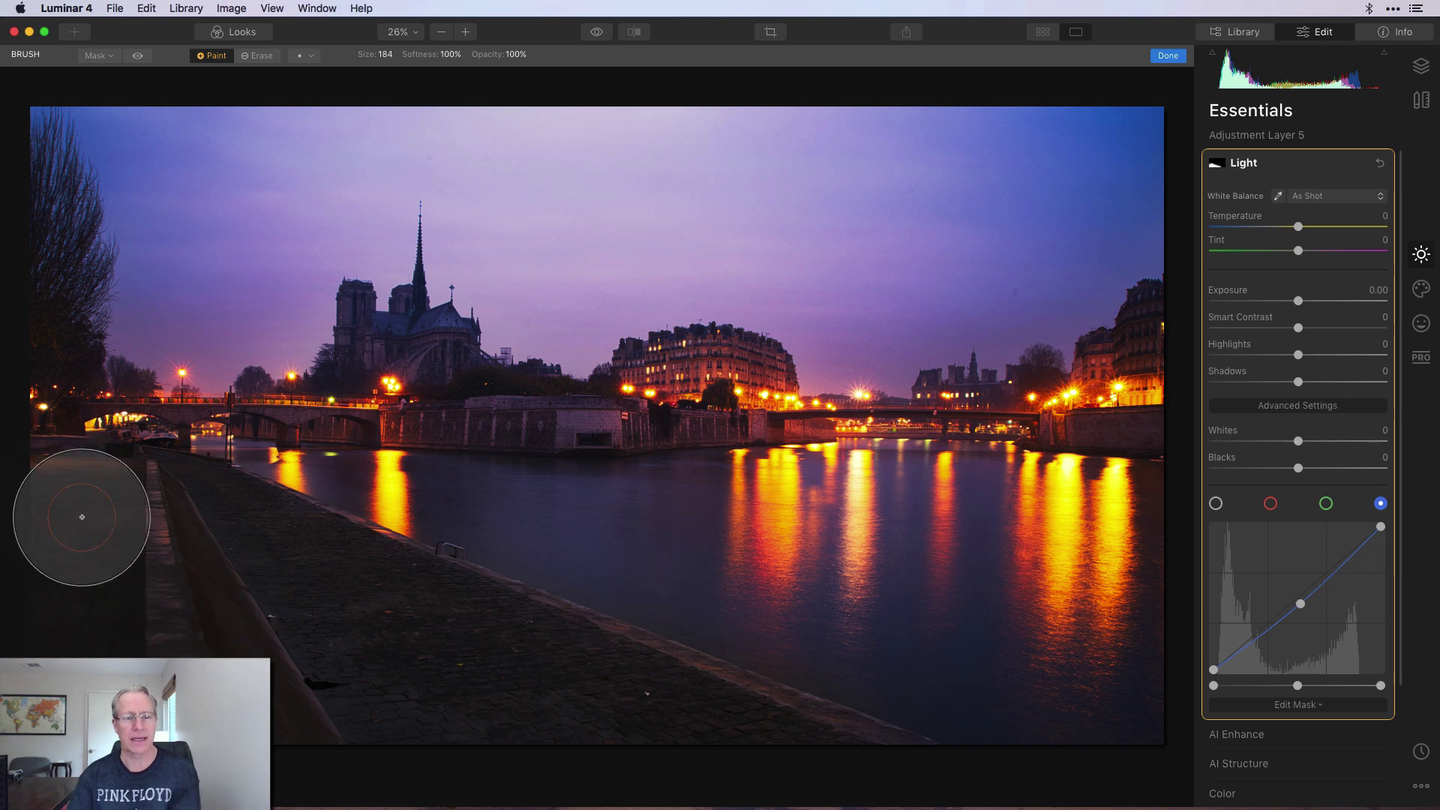
pyautogui.click(137, 55)
pyautogui.click(137, 55)
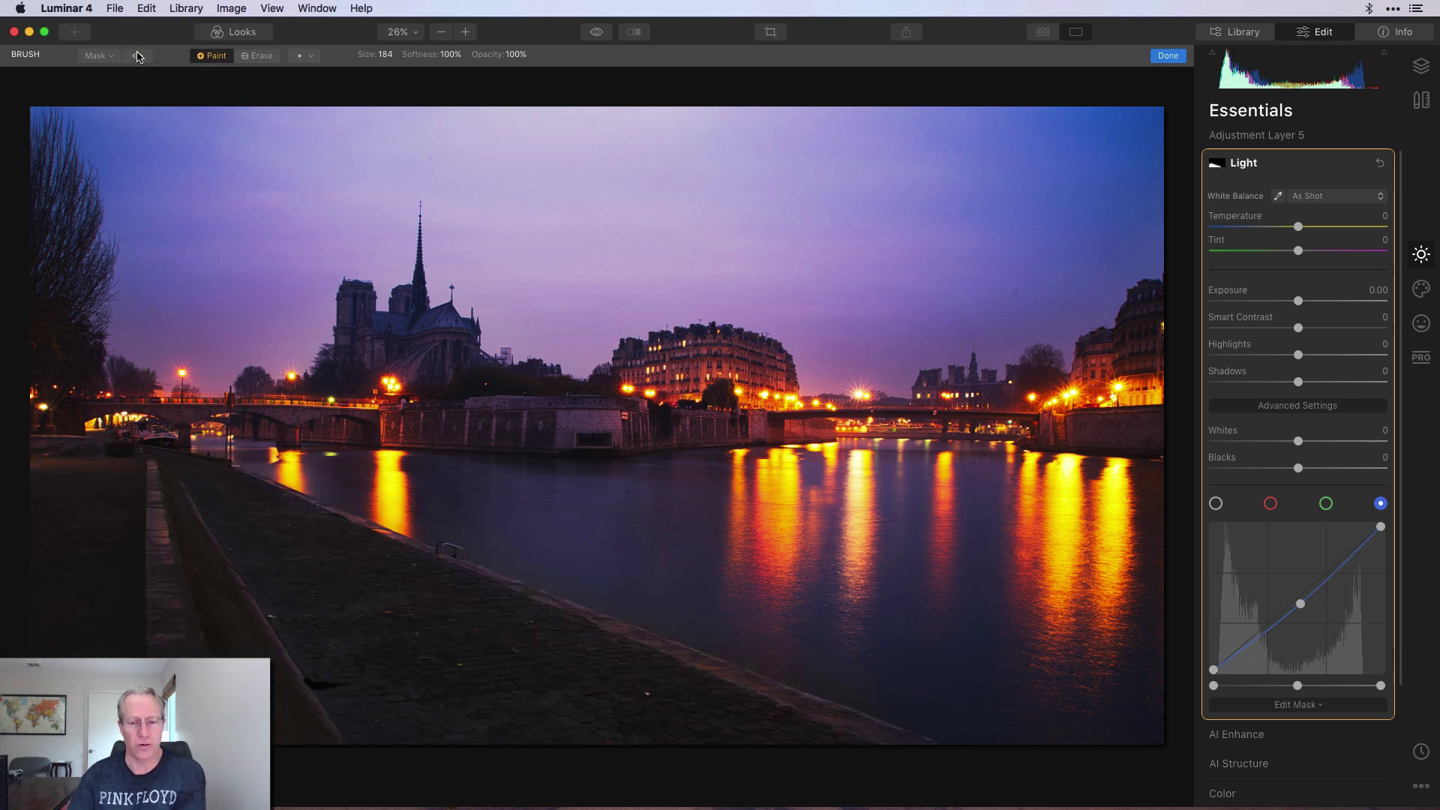
pyautogui.click(1168, 56)
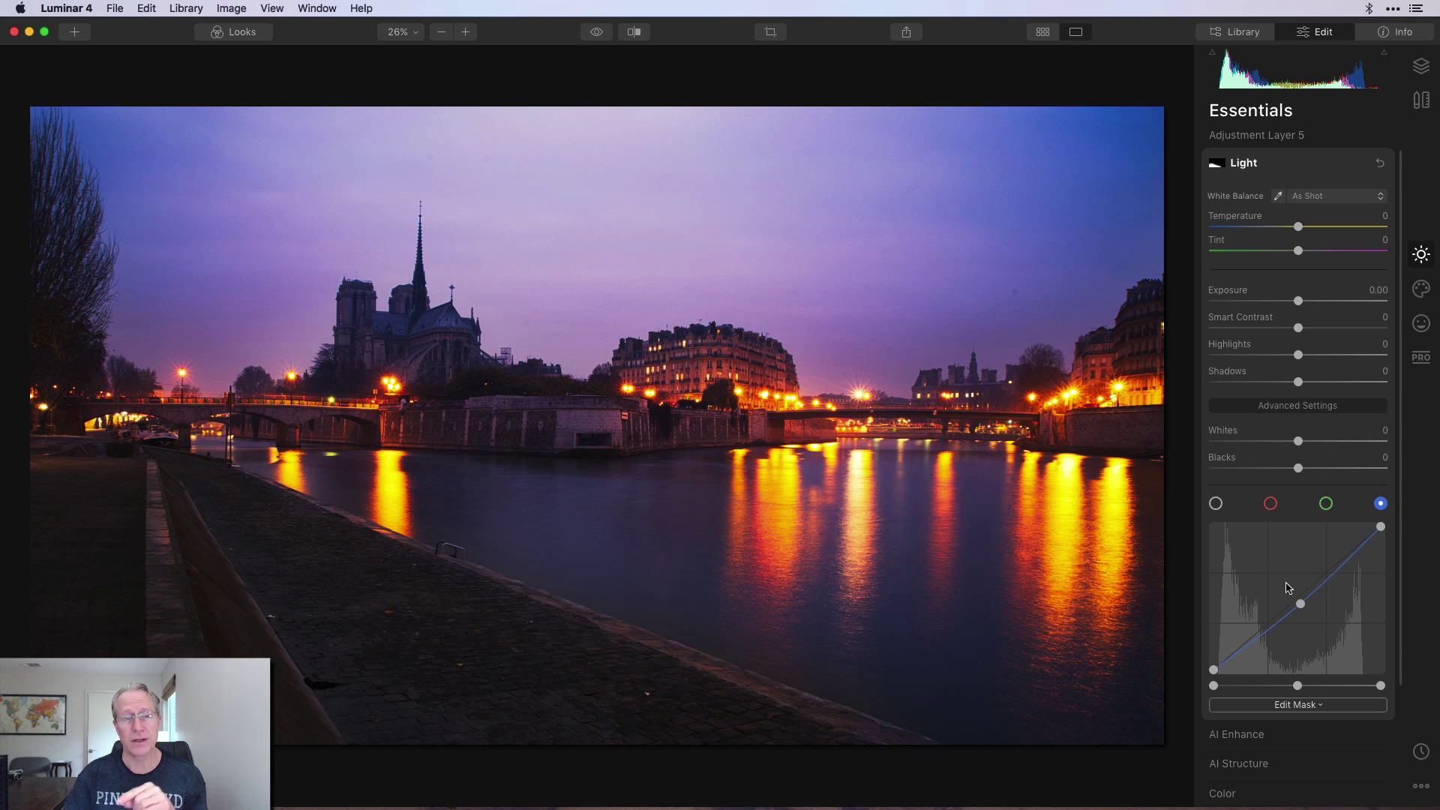
# Compare the finished five-layer edit with the original photo
pyautogui.click(598, 32)
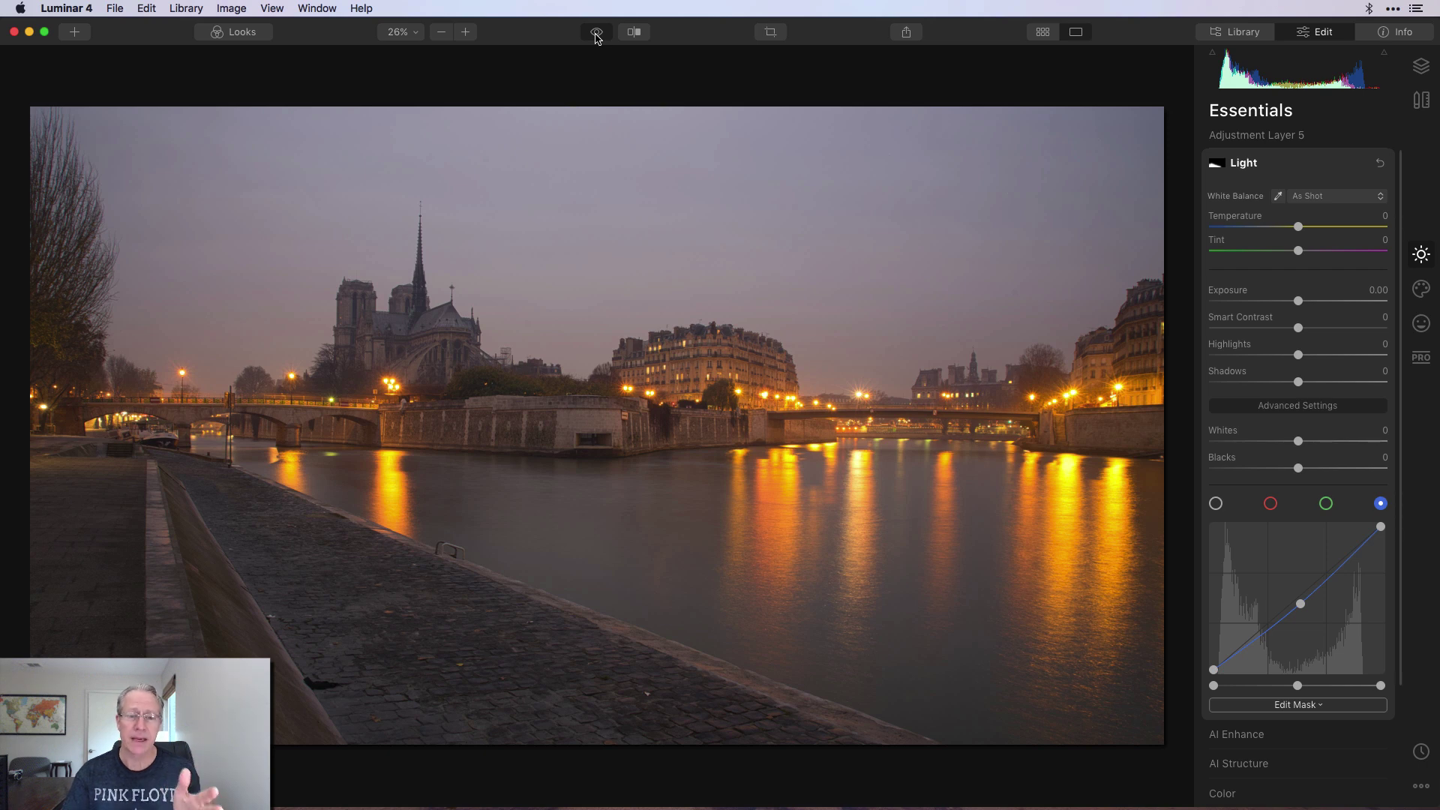
pyautogui.click(597, 33)
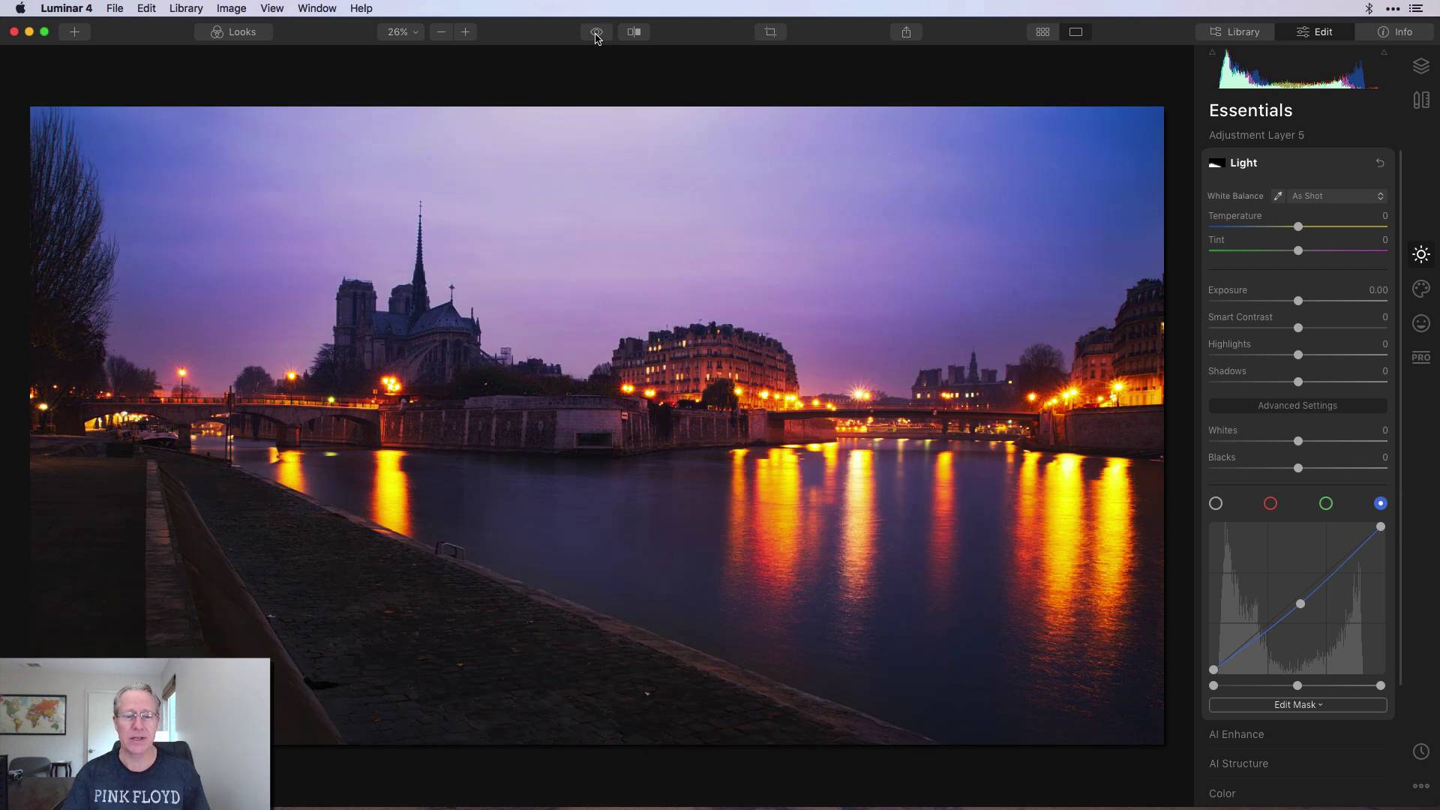